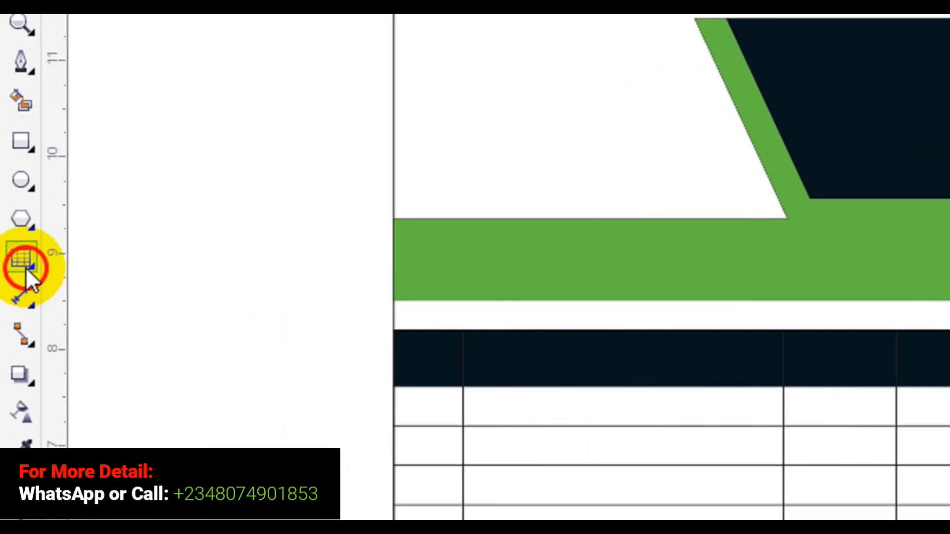
# Use the Text tool to add the word INVOICE on the pasteboard beside the page
pyautogui.click(26, 267)
pyautogui.click(106, 252)
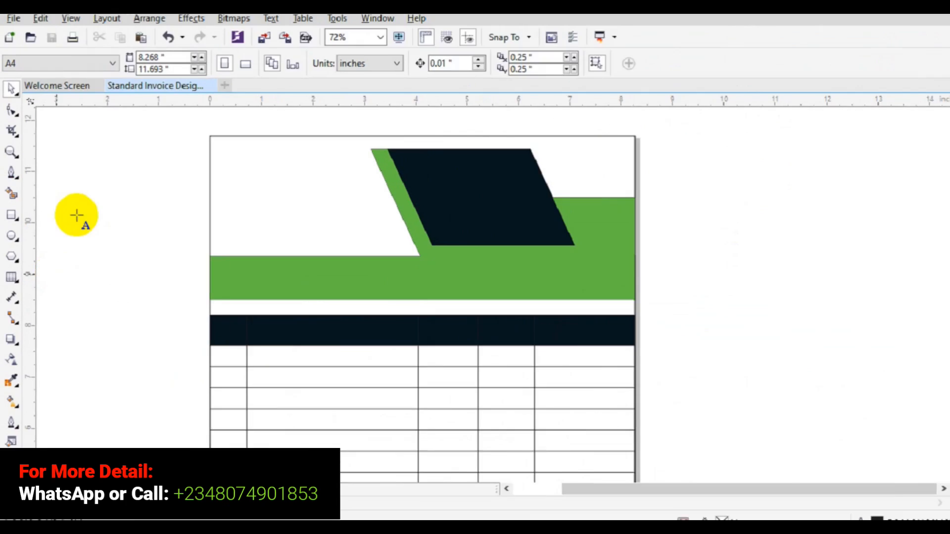
pyautogui.click(143, 142)
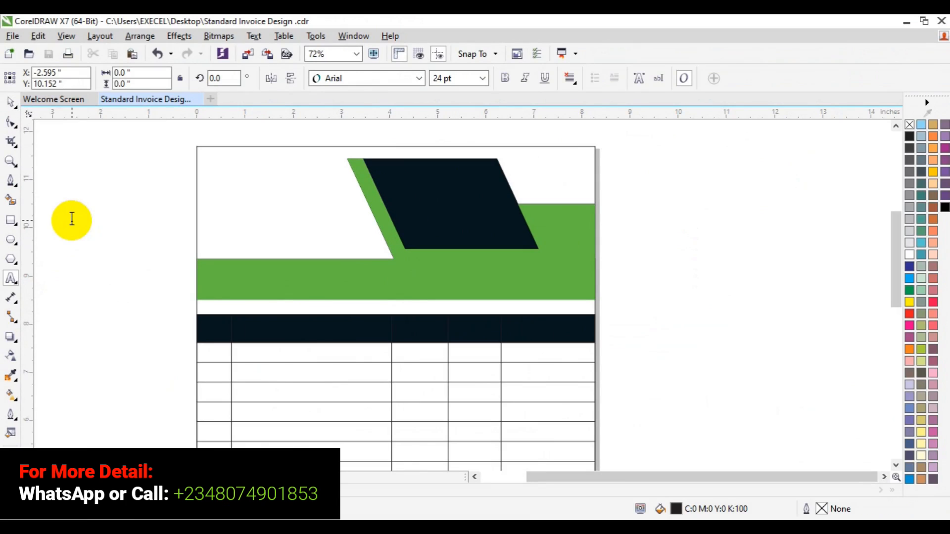
pyautogui.write('NVOICE')
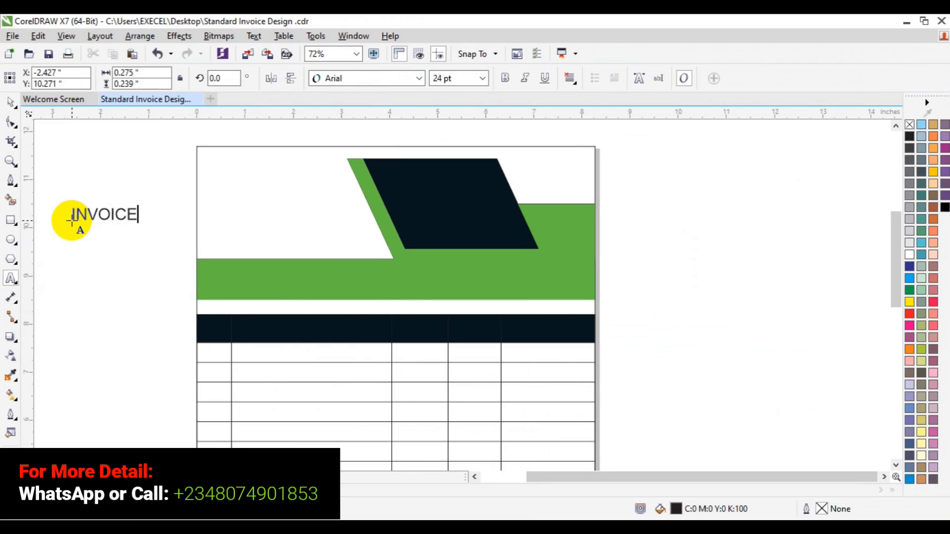
# Set the INVOICE text to the Roboto Black font at 48 pt
pyautogui.hotkey('ctrl', 'a')
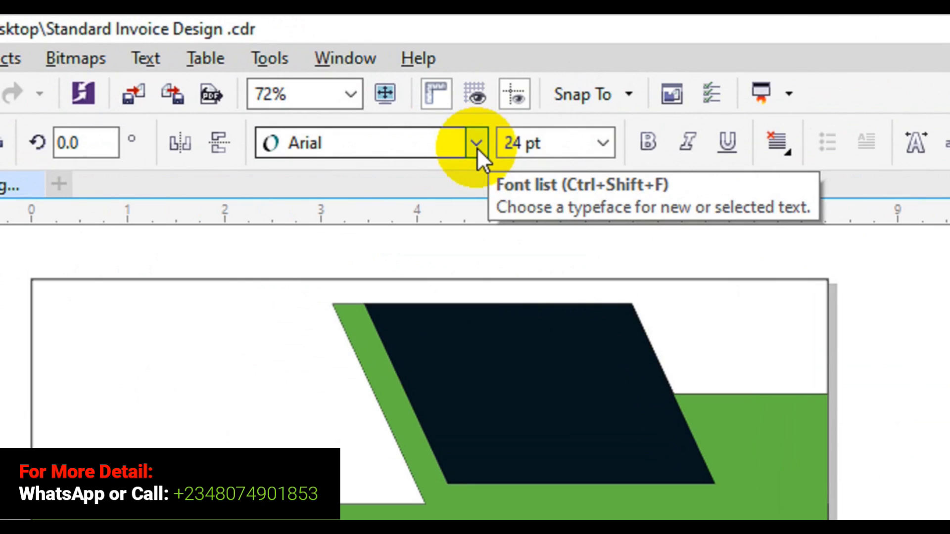
pyautogui.click(482, 143)
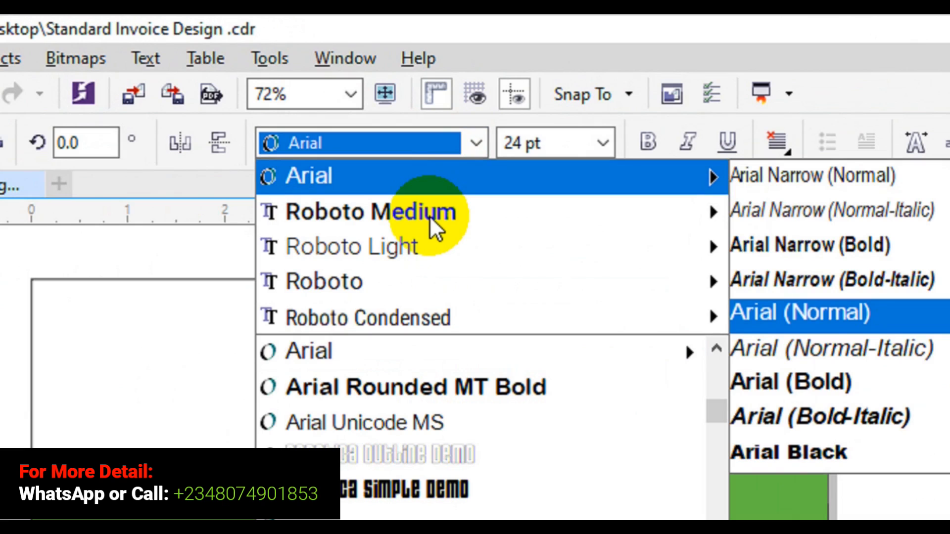
pyautogui.moveTo(423, 216)
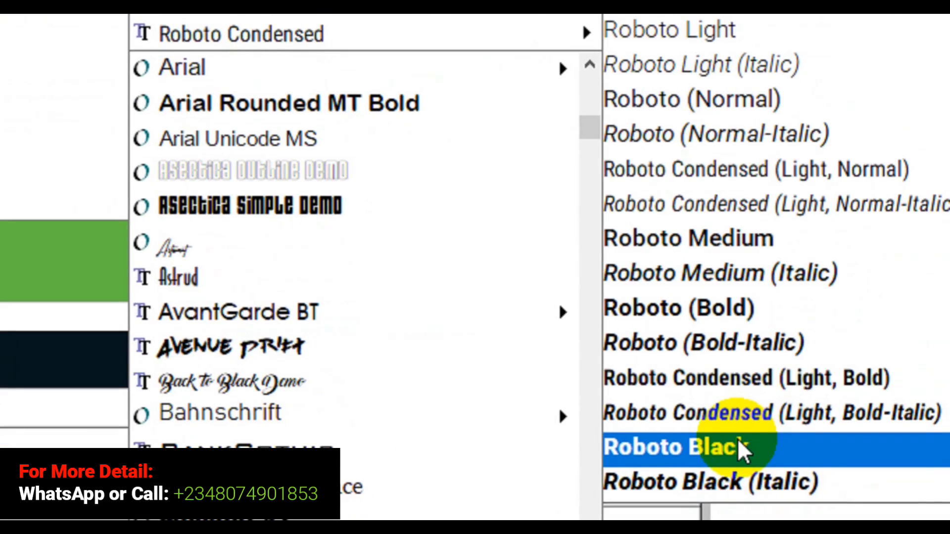
pyautogui.click(747, 459)
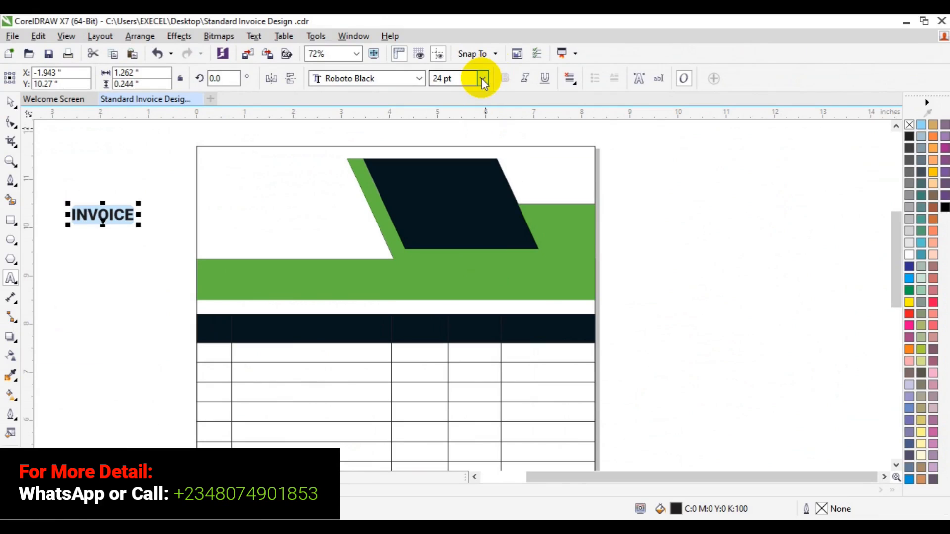
pyautogui.click(484, 79)
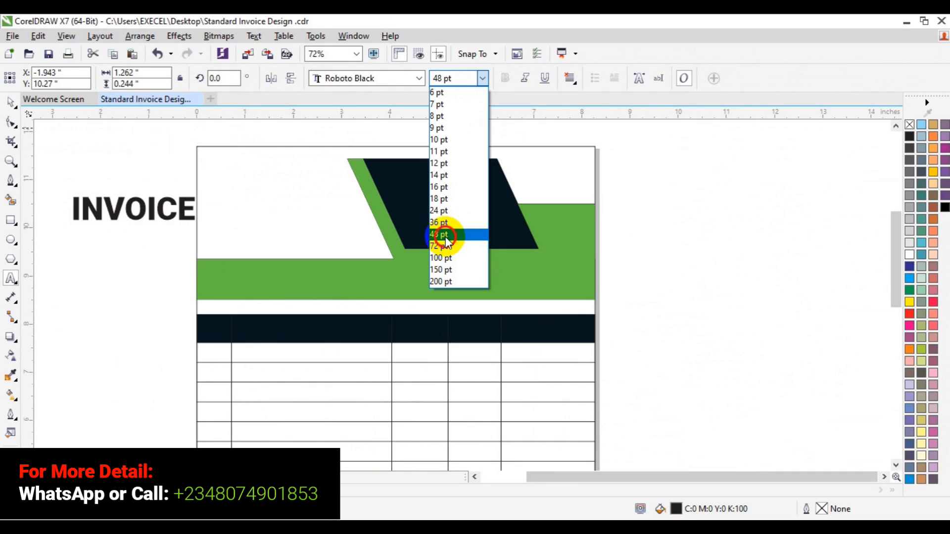
pyautogui.click(444, 235)
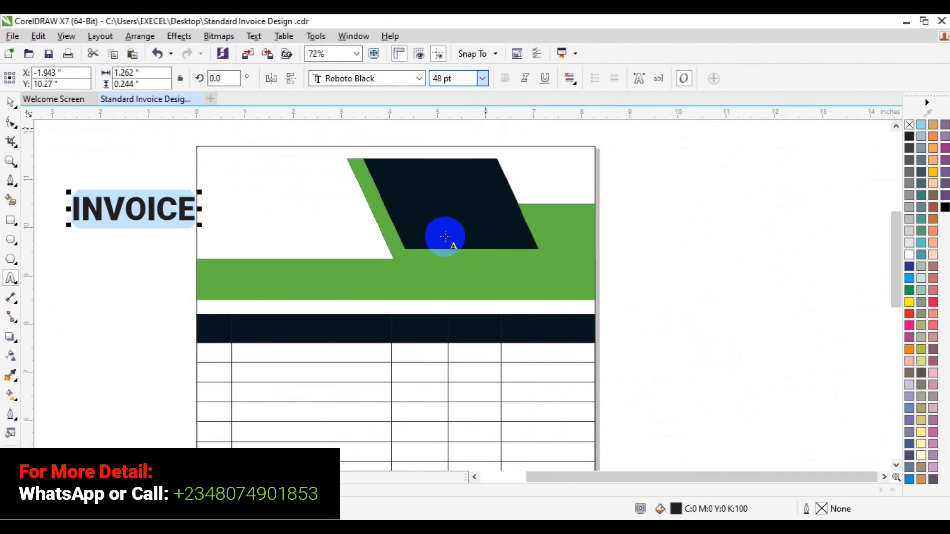
# Move the INVOICE title onto the white area in the page's upper-left corner
pyautogui.click(11, 103)
pyautogui.click(149, 209)
pyautogui.moveTo(149, 208); pyautogui.dragTo(275, 209)
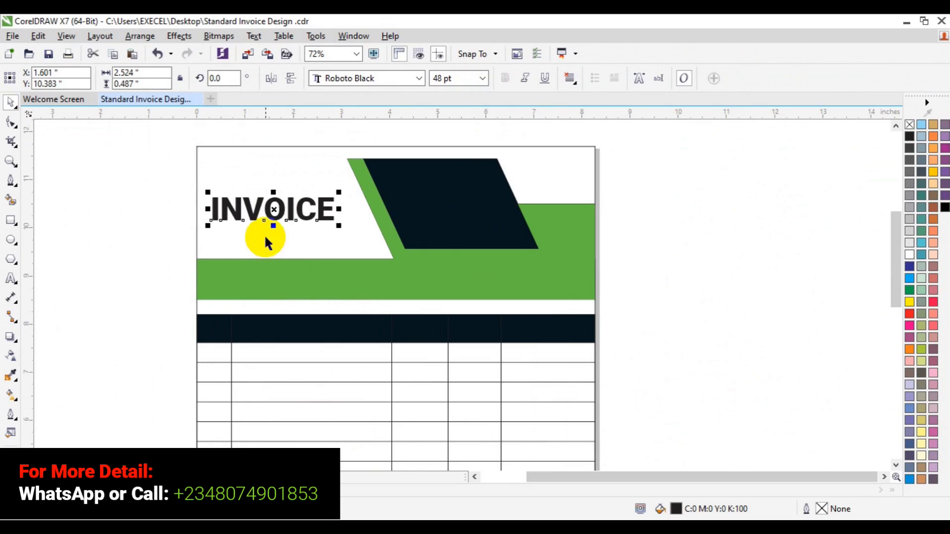
pyautogui.moveTo(276, 209); pyautogui.dragTo(278, 212)
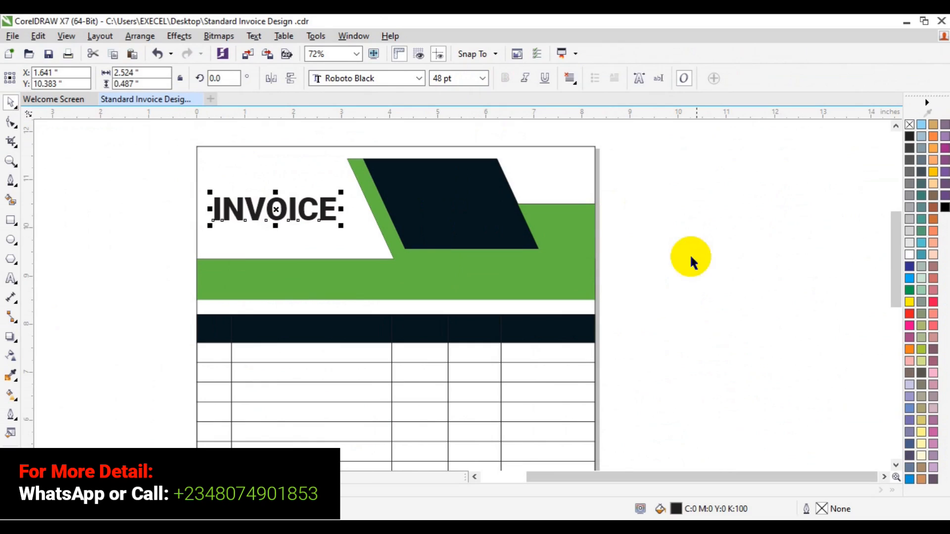
# Add a two-line text reading EXCEL GRAPHICS and AND MULTIMEDIA beside the page
pyautogui.click(16, 282)
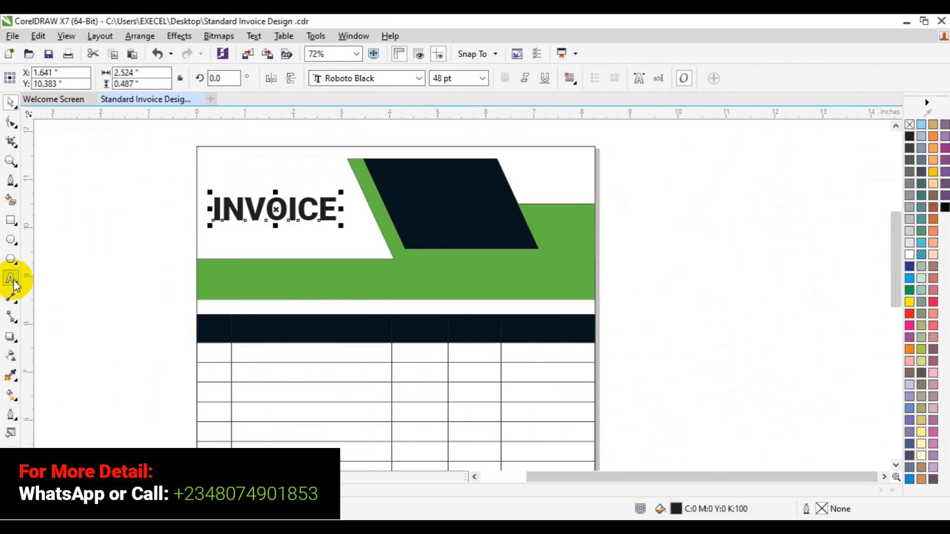
pyautogui.click(91, 302)
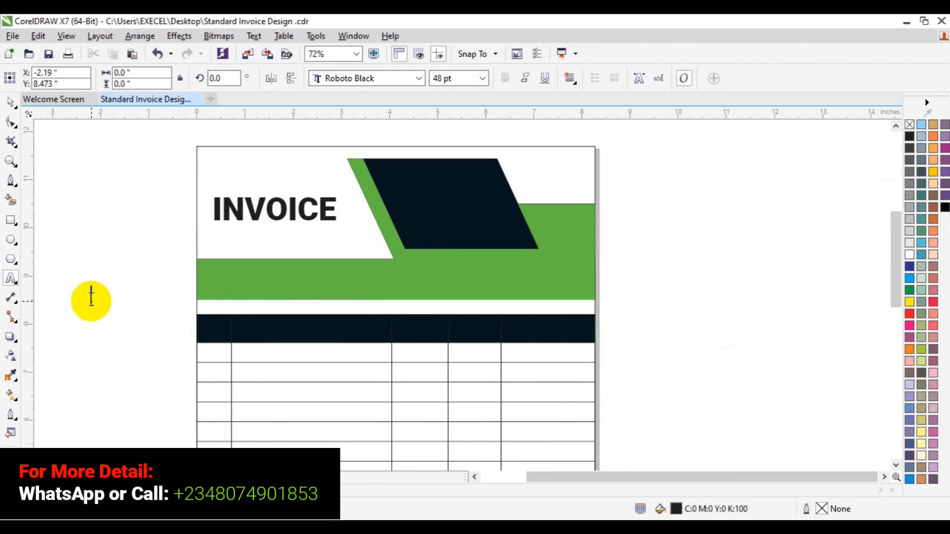
pyautogui.write('EXCEL ')
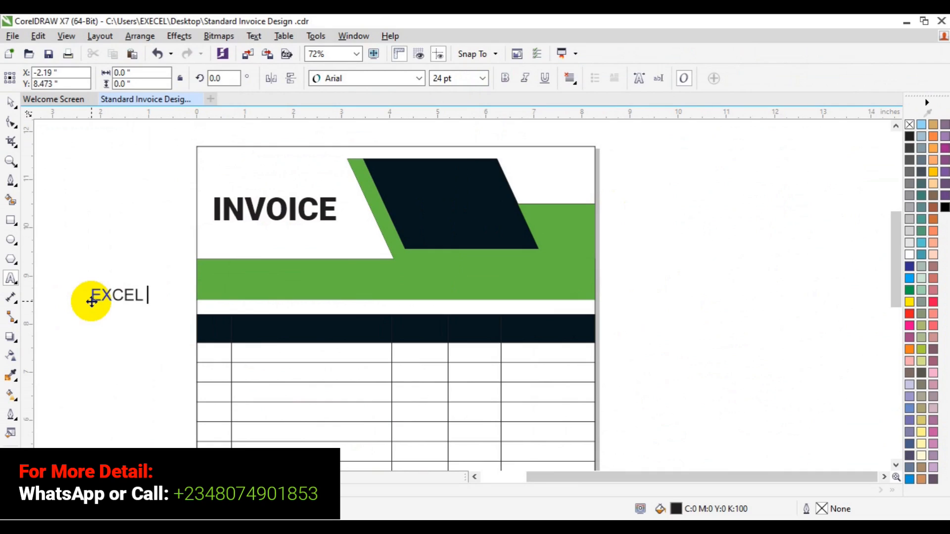
pyautogui.write('GRAPHICS')
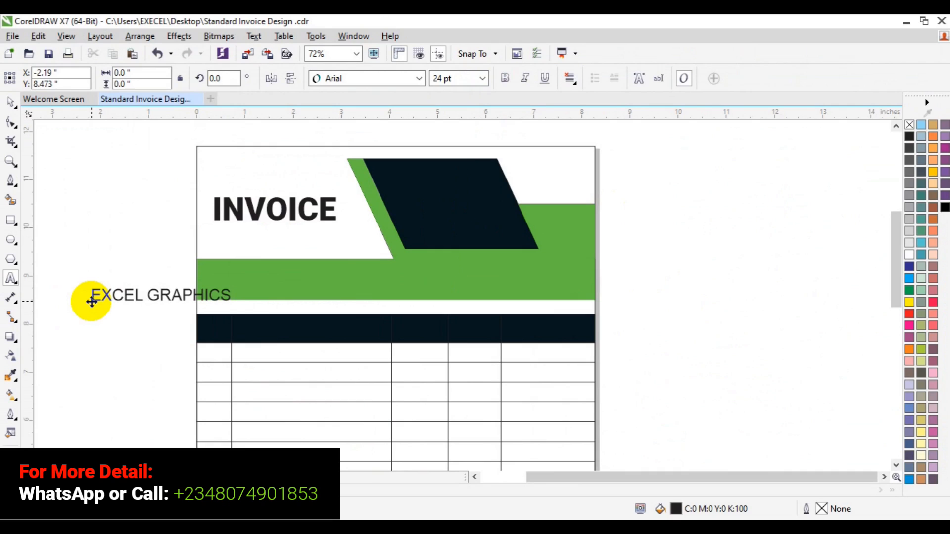
pyautogui.press('Return')
pyautogui.write('AND MULTIME')
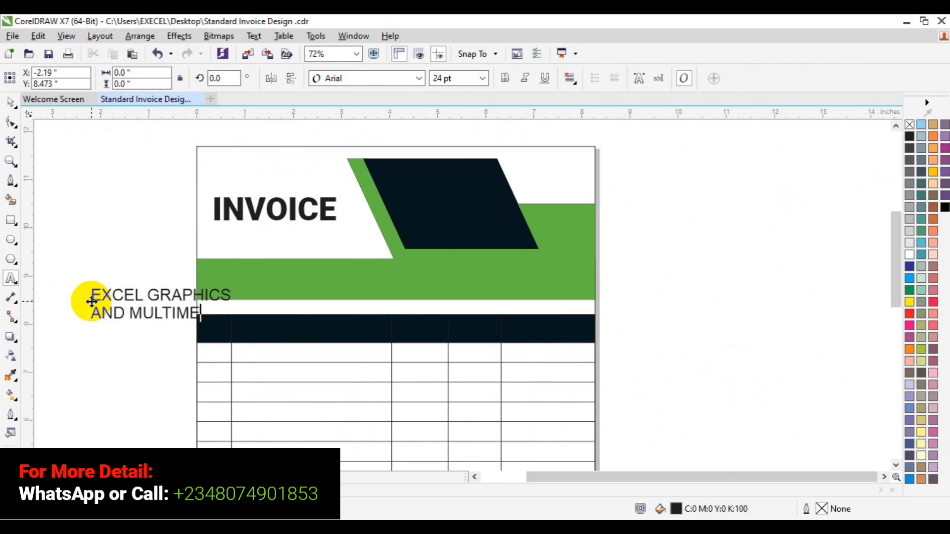
pyautogui.write('DIA')
# Change the company name text's font to Roboto Medium
pyautogui.hotkey('ctrl', 'a')
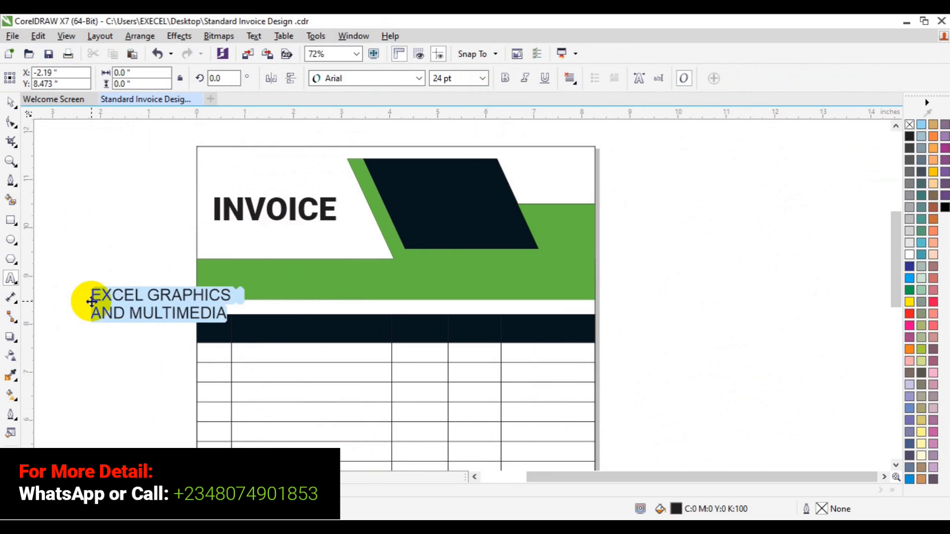
pyautogui.click(423, 77)
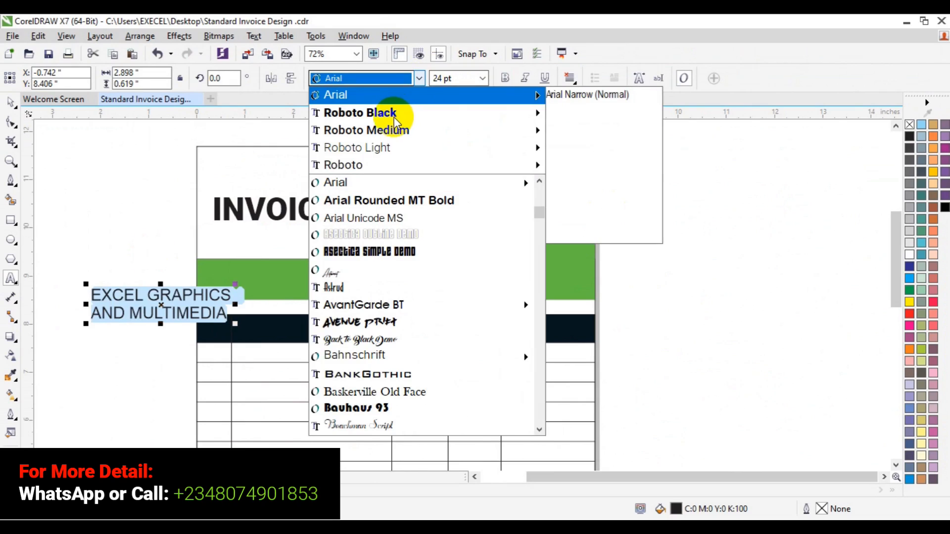
pyautogui.moveTo(395, 118)
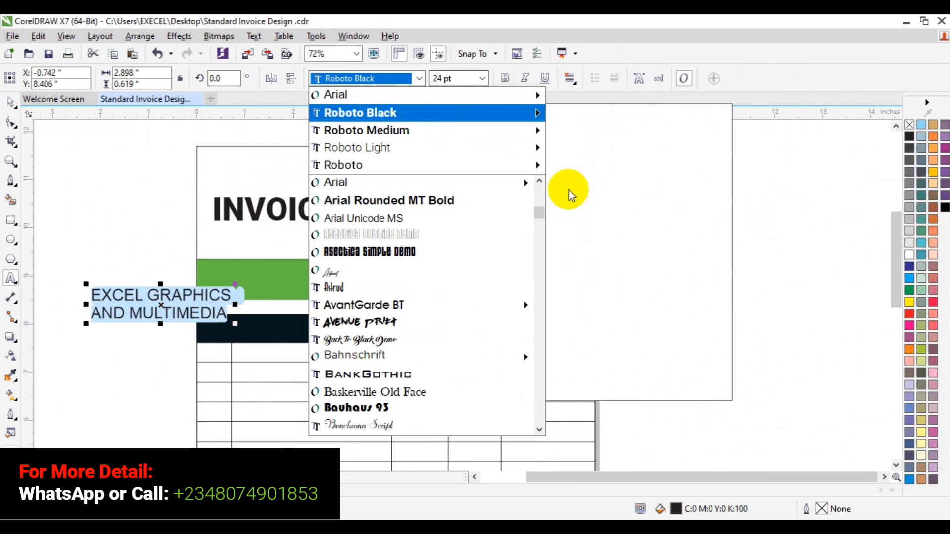
pyautogui.click(593, 268)
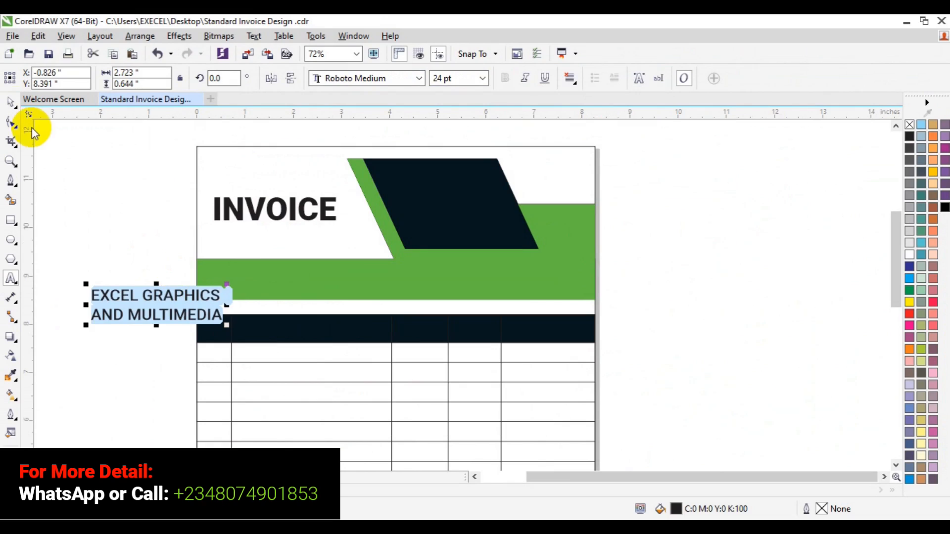
# Move the company name into the green band and colour it white
pyautogui.click(11, 102)
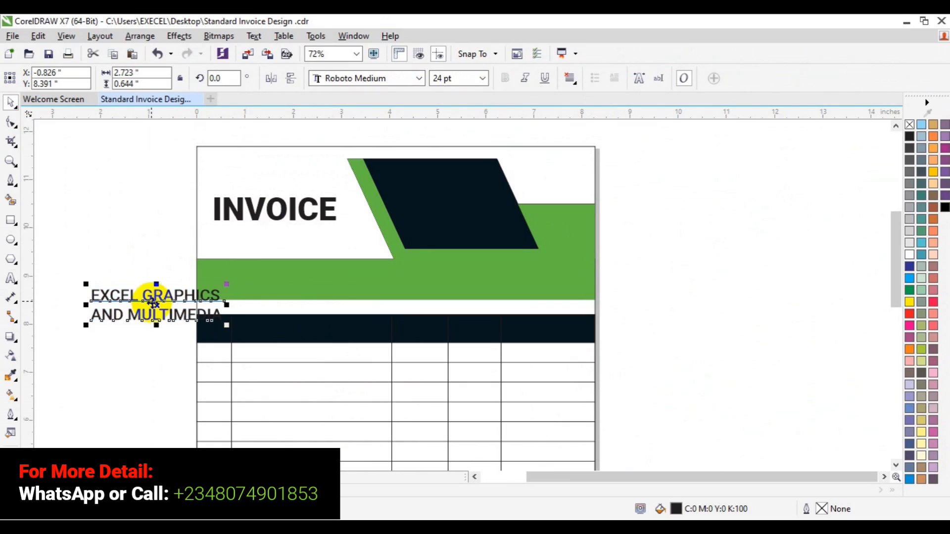
pyautogui.click(160, 309)
pyautogui.moveTo(159, 309); pyautogui.dragTo(275, 281)
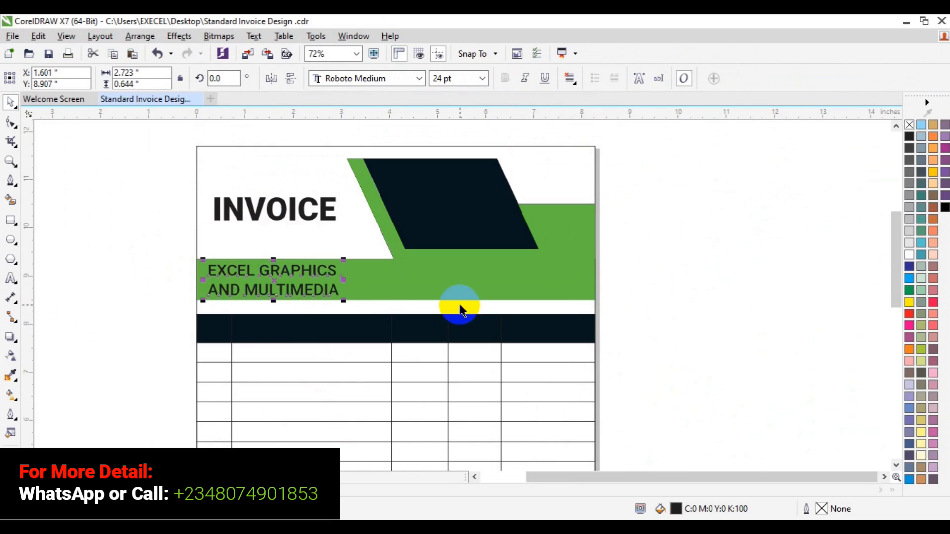
pyautogui.click(910, 257)
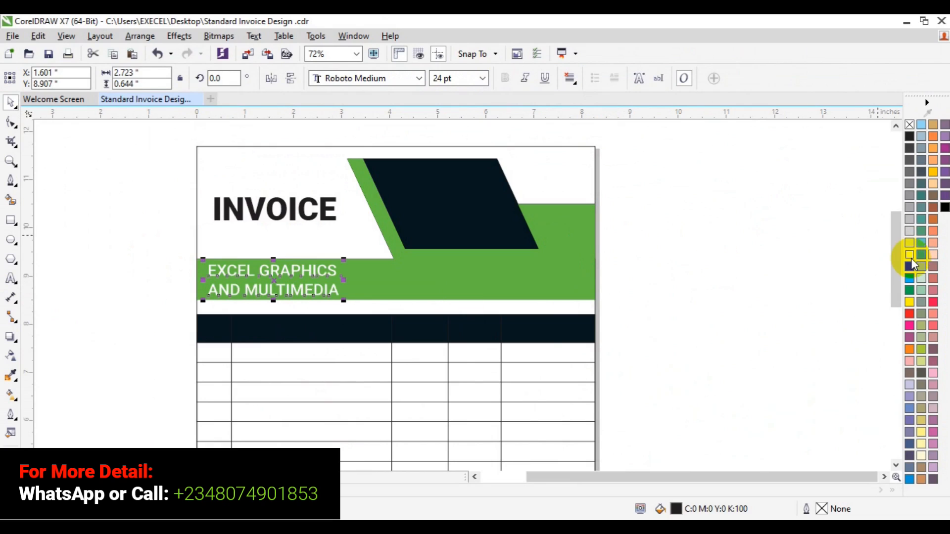
pyautogui.click(807, 312)
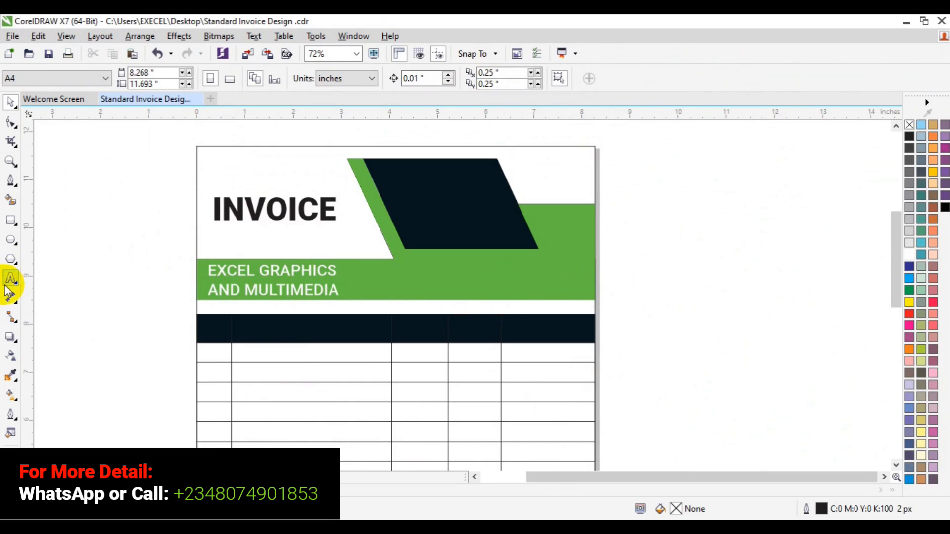
# Add the text Invoice No: in the green band right of the company name, starting a new line
pyautogui.press('F8')
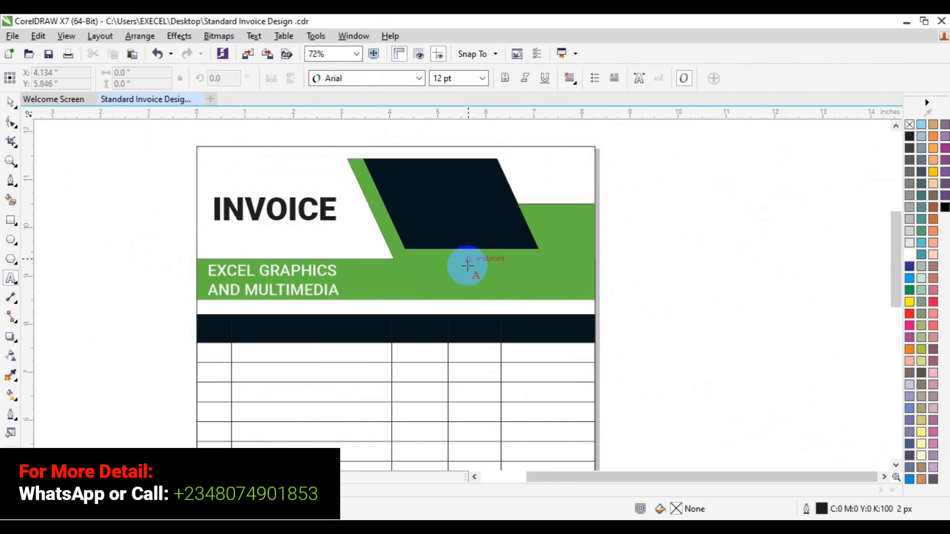
pyautogui.click(468, 267)
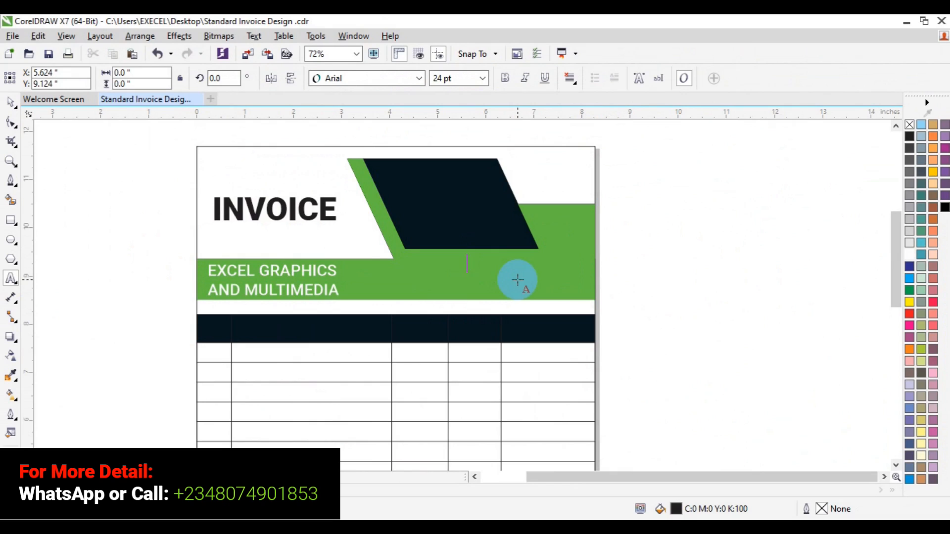
pyautogui.write('In')
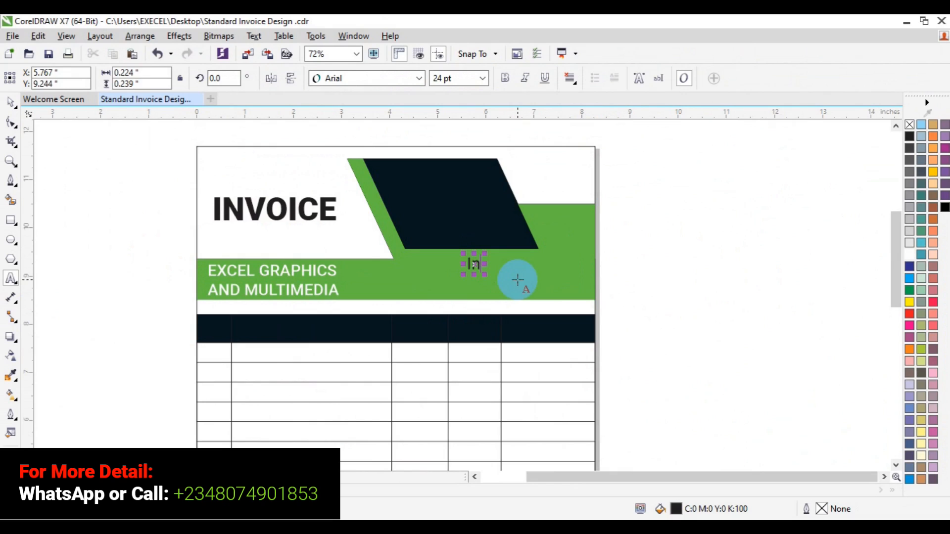
pyautogui.write('voice No:')
pyautogui.press('Return')
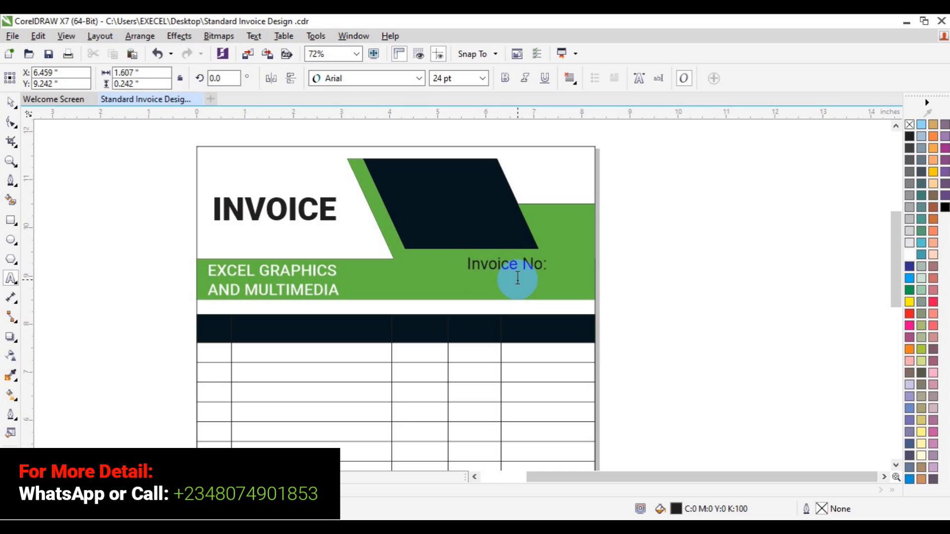
# Add Date: on the second line of that text
pyautogui.write('Invoice')
pyautogui.press('BackSpace')
pyautogui.press('BackSpace')
pyautogui.press('BackSpace')
pyautogui.press('BackSpace')
pyautogui.press('BackSpace')
pyautogui.press('BackSpace')
pyautogui.press('BackSpace')
pyautogui.write('Date:')
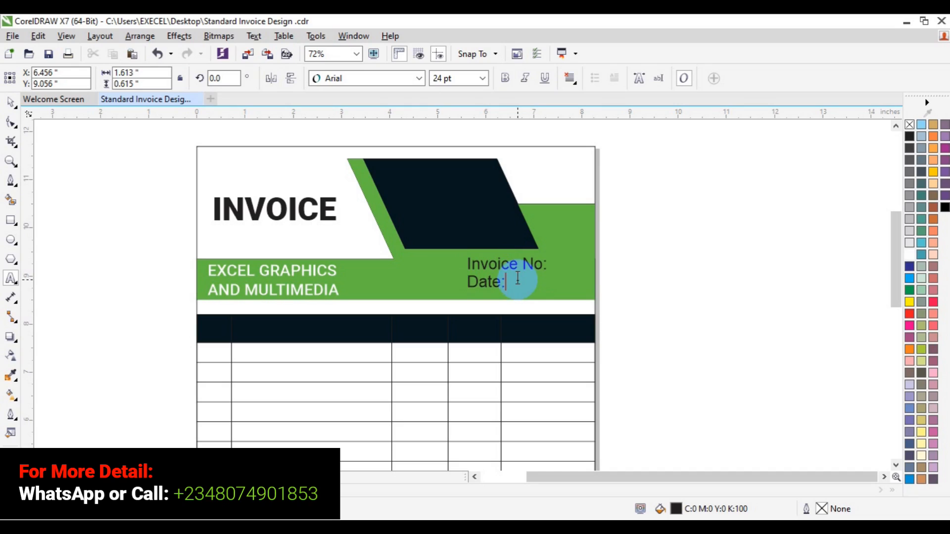
# Right-align the Invoice No: and Date: text
pyautogui.hotkey('ctrl', 'a')
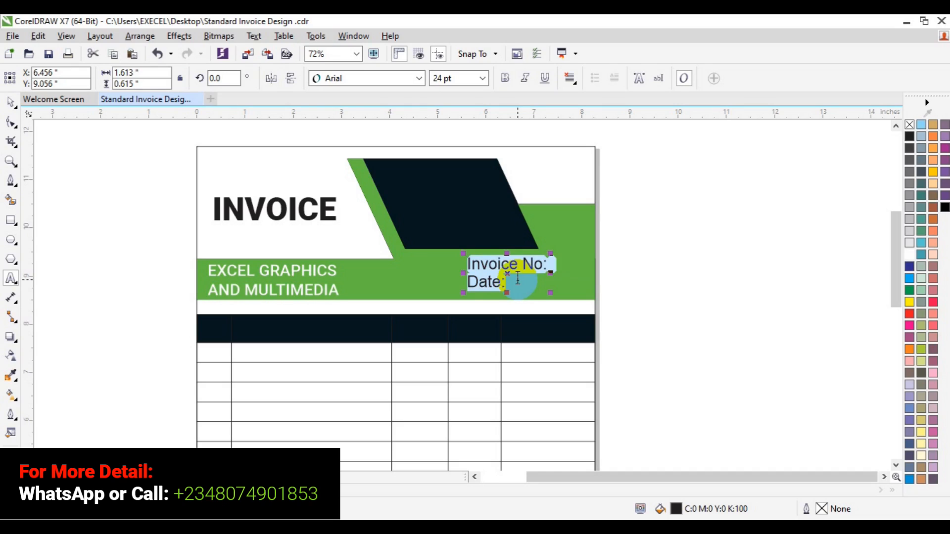
pyautogui.click(574, 84)
pyautogui.click(595, 142)
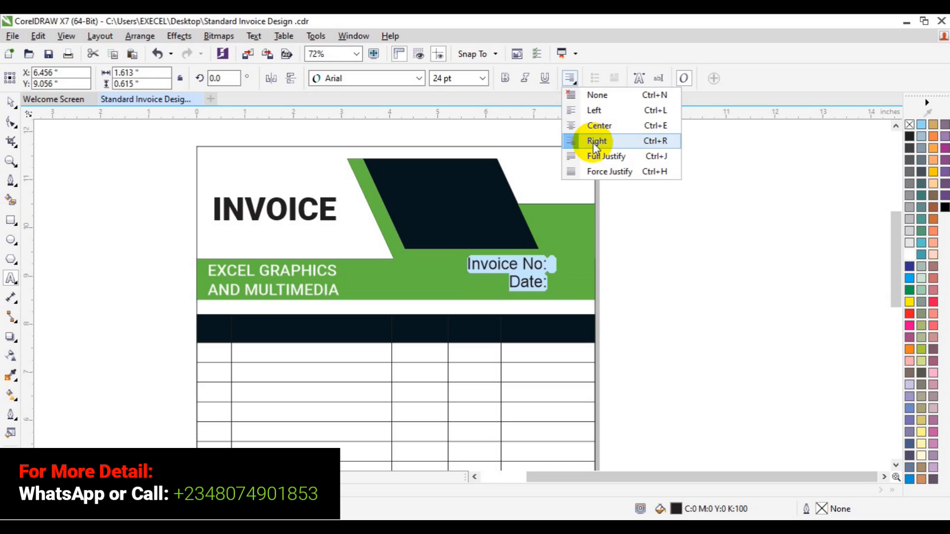
pyautogui.click(595, 142)
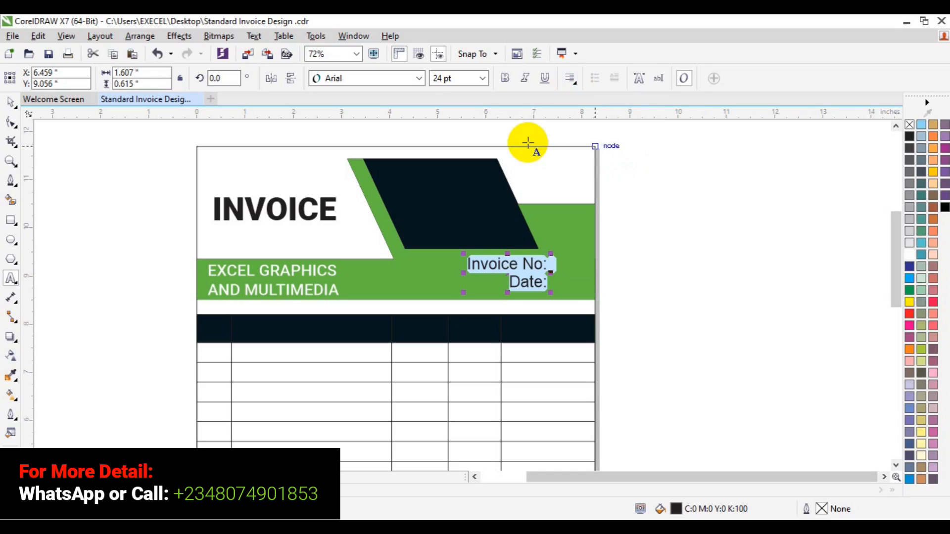
# Set the Invoice No: and Date: text to the Roboto Bold font
pyautogui.click(420, 78)
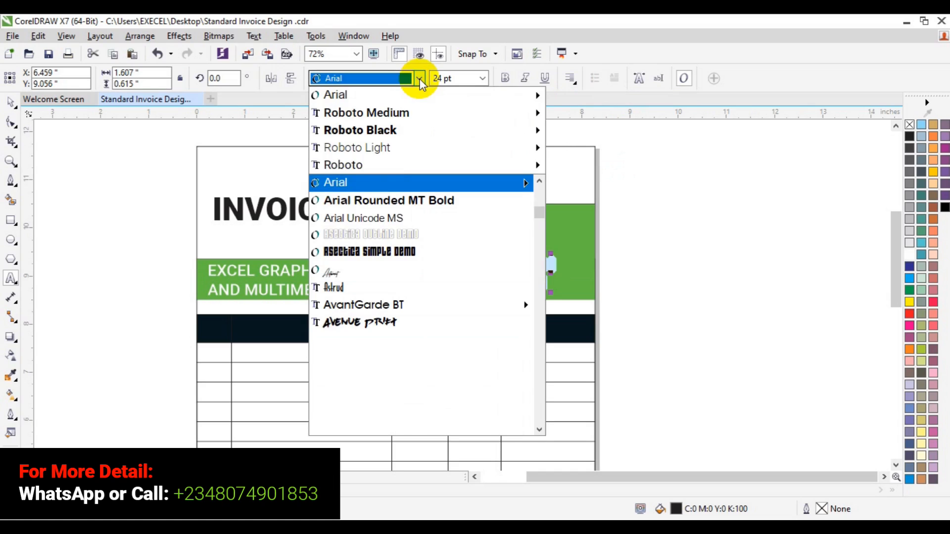
pyautogui.moveTo(403, 111)
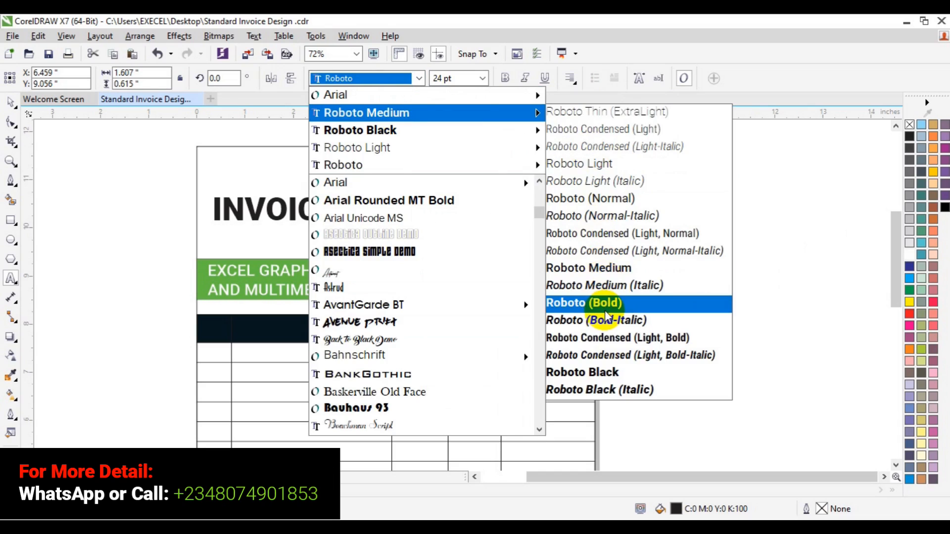
pyautogui.click(605, 312)
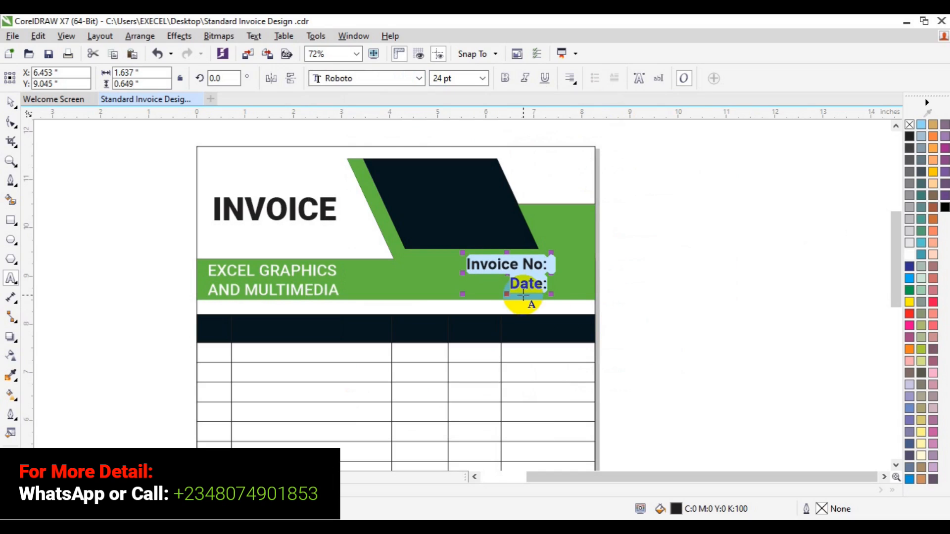
# Set the Invoice No: and Date: text size to 16 pt
pyautogui.click(483, 78)
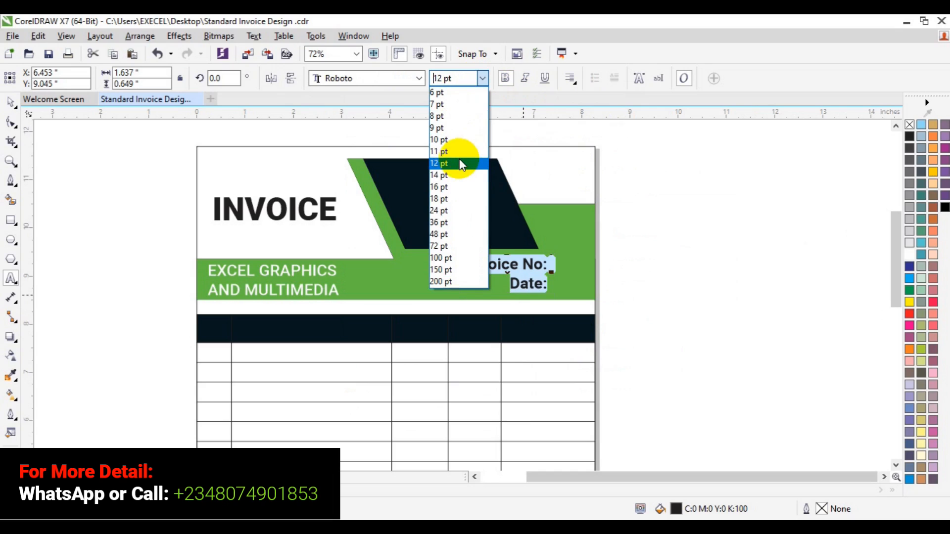
pyautogui.click(460, 162)
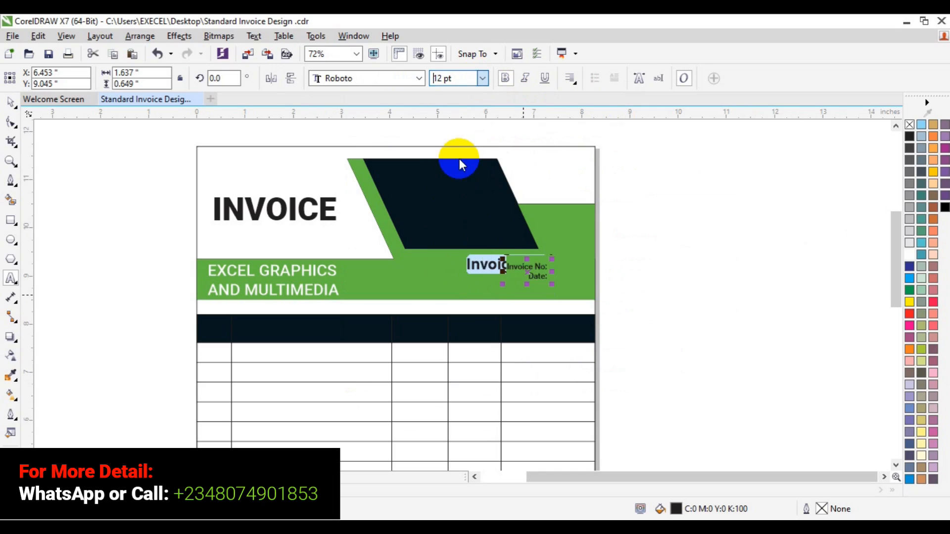
pyautogui.click(483, 81)
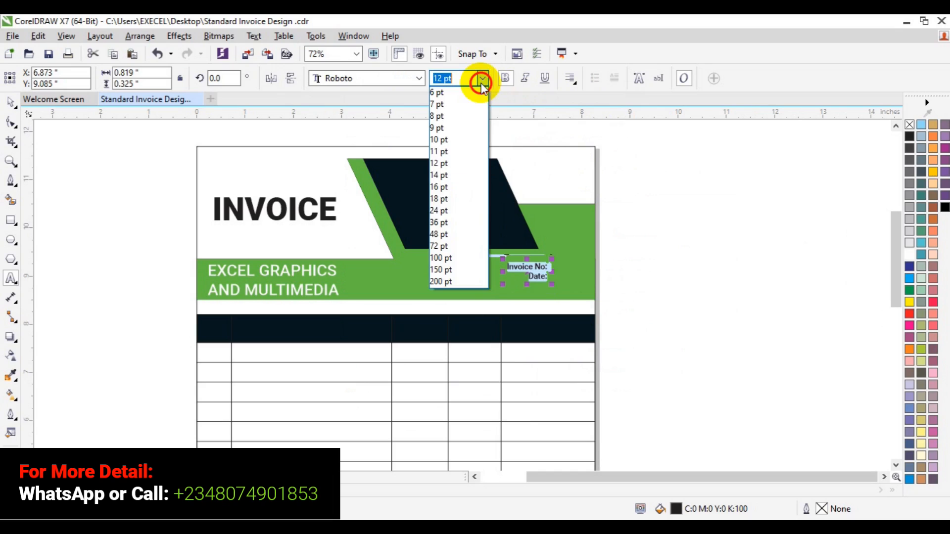
pyautogui.click(464, 187)
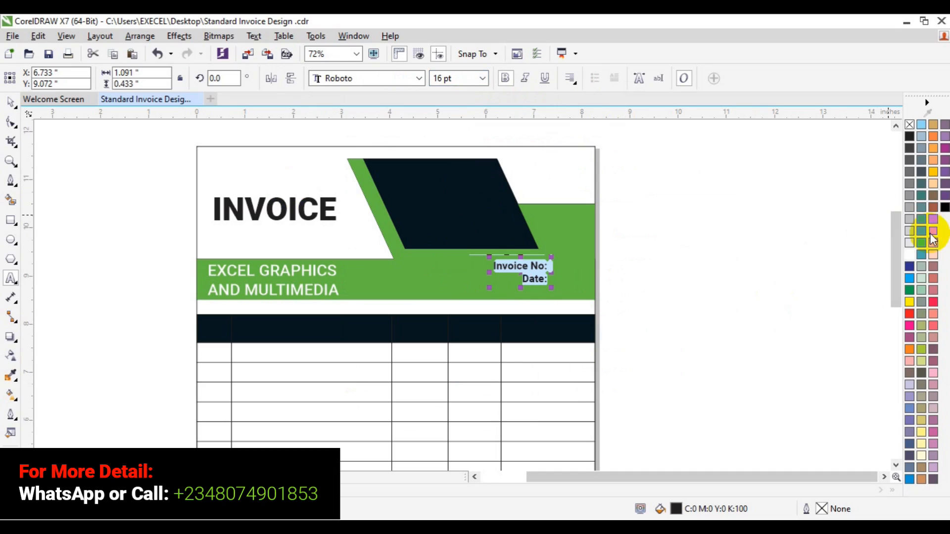
# Color the Invoice No: and Date: text white and move it slightly left and down in the green band
pyautogui.click(909, 255)
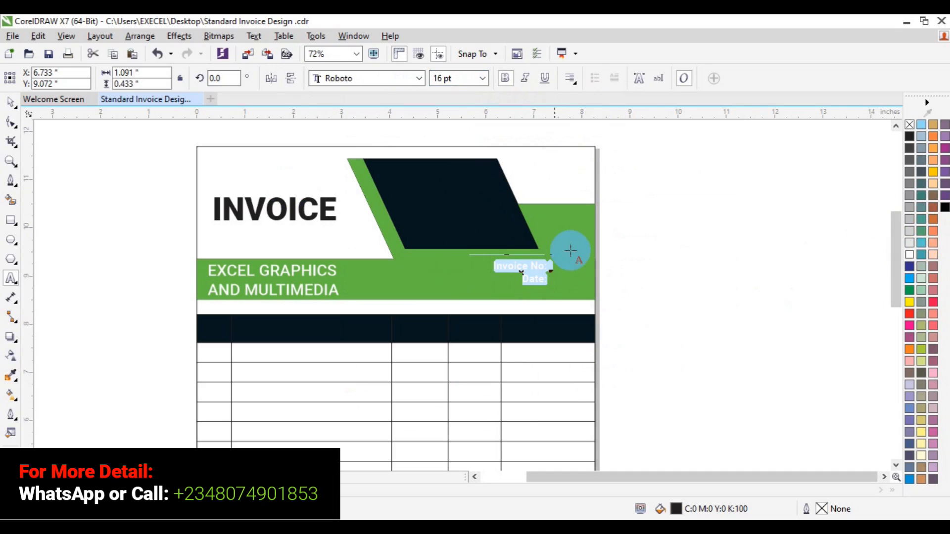
pyautogui.click(10, 103)
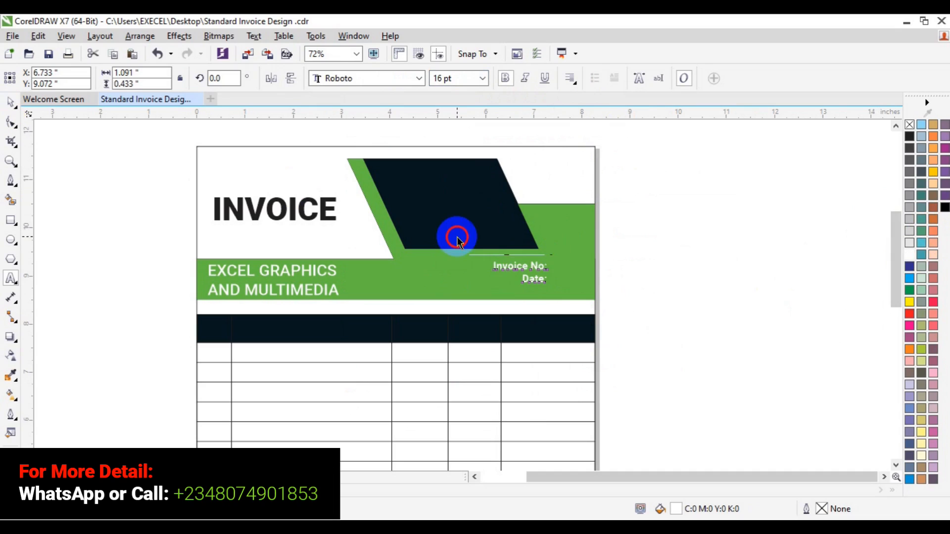
pyautogui.click(521, 272)
pyautogui.moveTo(521, 272); pyautogui.dragTo(480, 282)
pyautogui.click(758, 234)
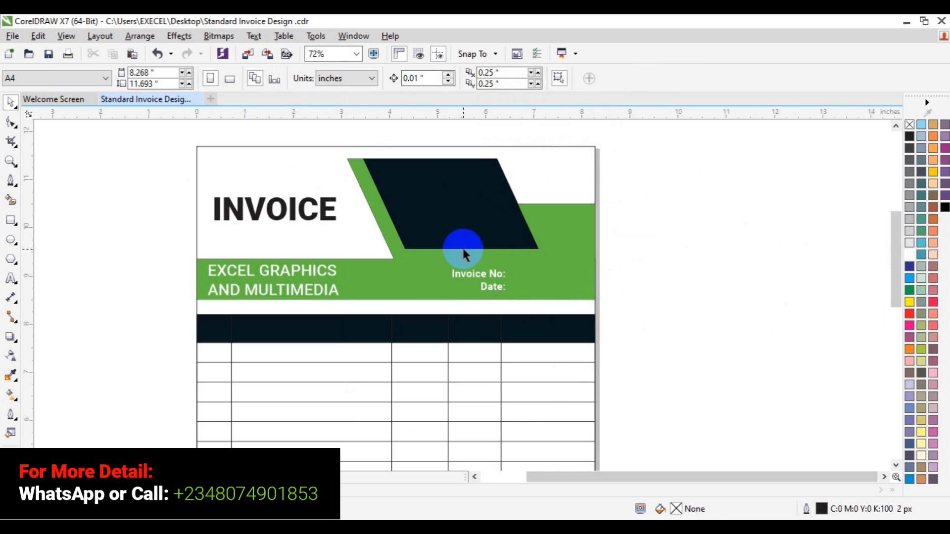
# Add the text S/NO on the pasteboard left of the table
pyautogui.click(12, 278)
pyautogui.click(138, 342)
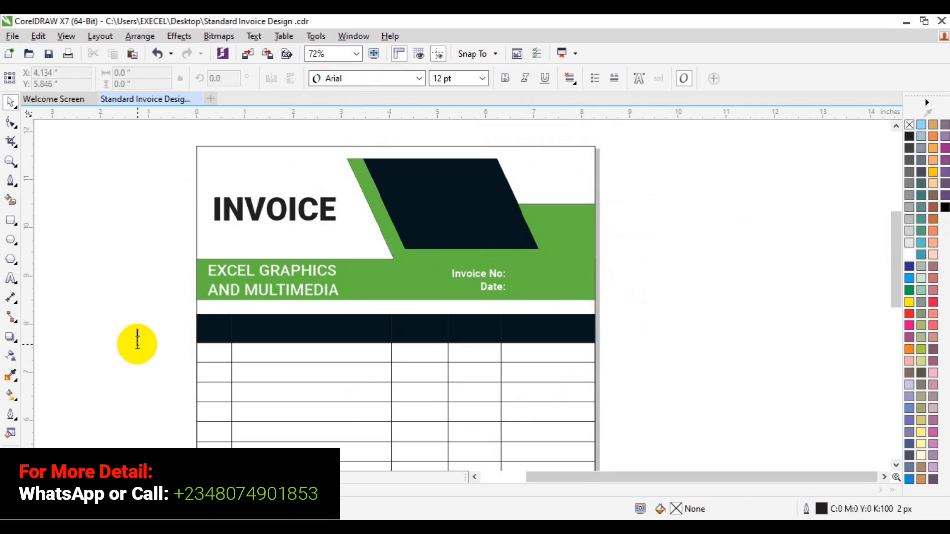
pyautogui.write('S/NO')
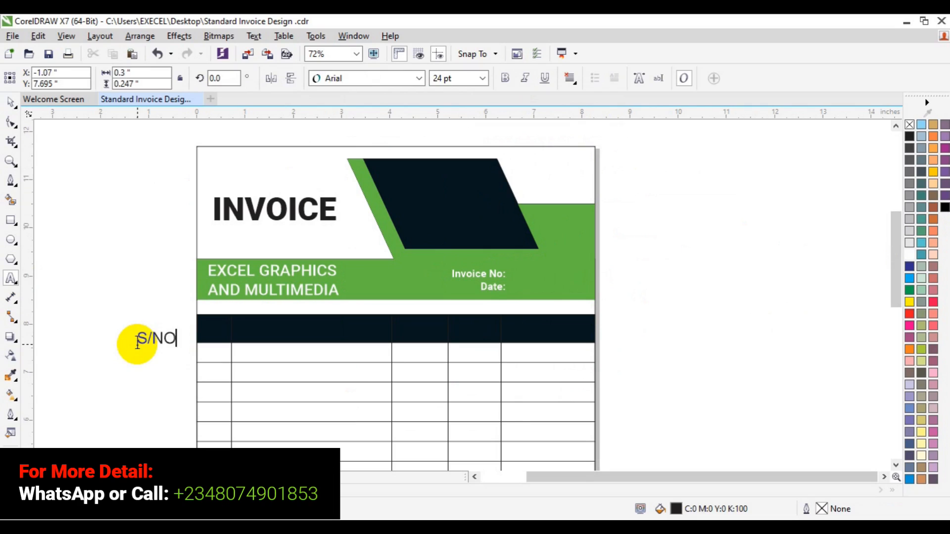
# Format the S/NO text as Roboto Bold, bold, at 12 pt
pyautogui.hotkey('ctrl', 'a')
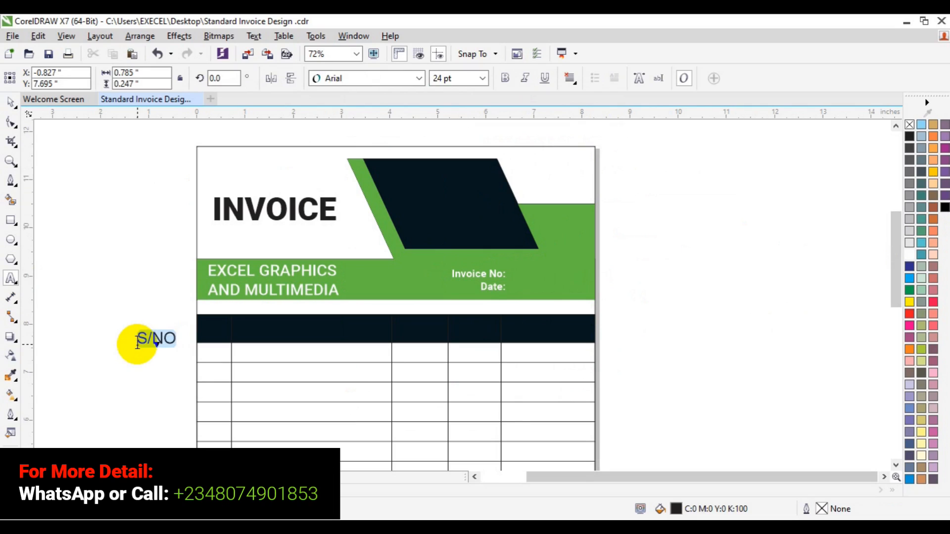
pyautogui.click(420, 77)
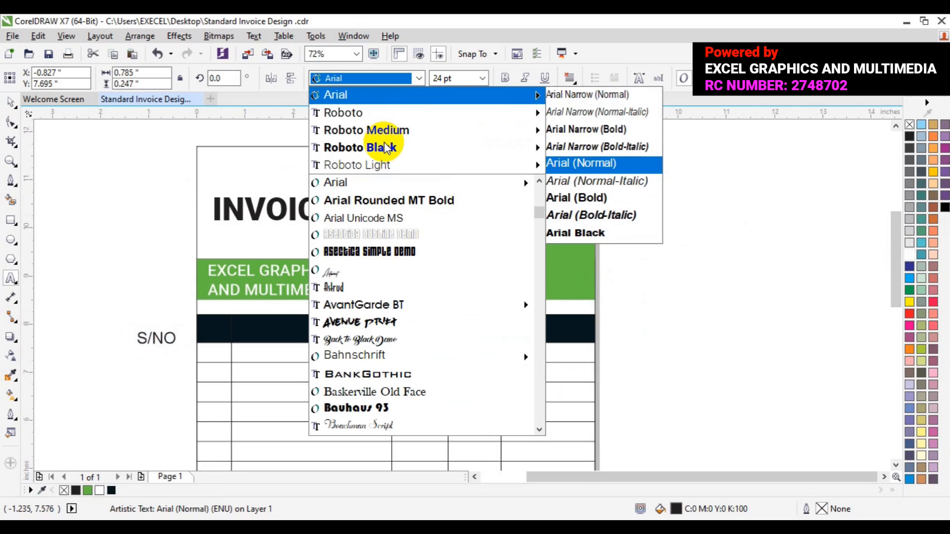
pyautogui.moveTo(435, 147)
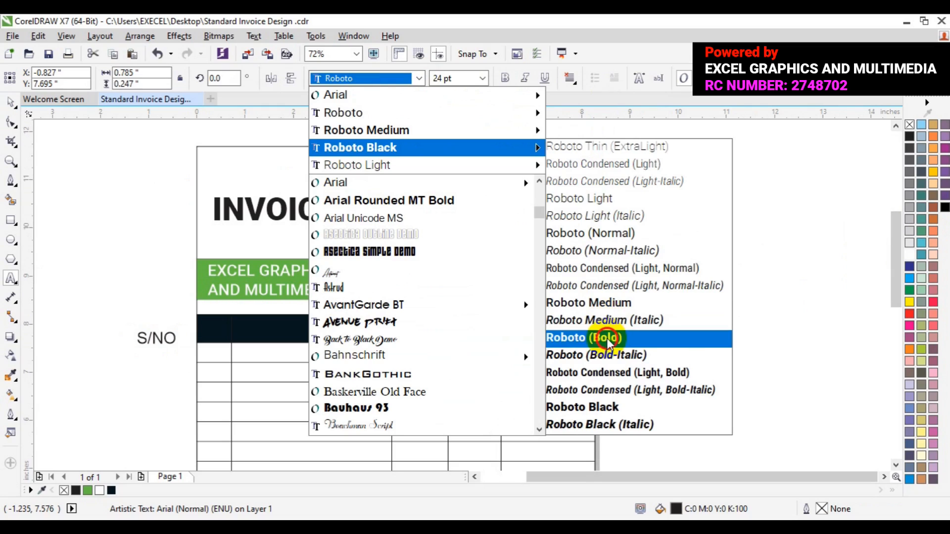
pyautogui.click(608, 339)
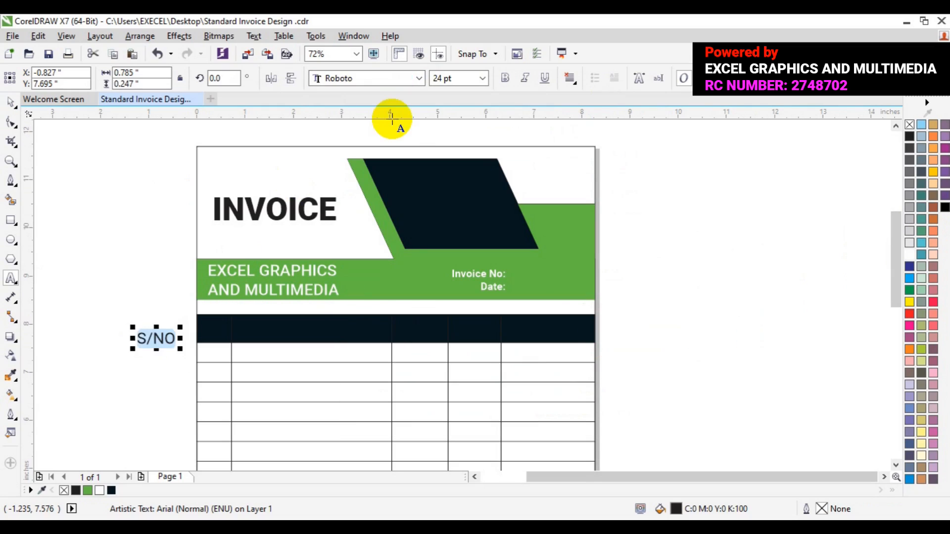
pyautogui.click(503, 79)
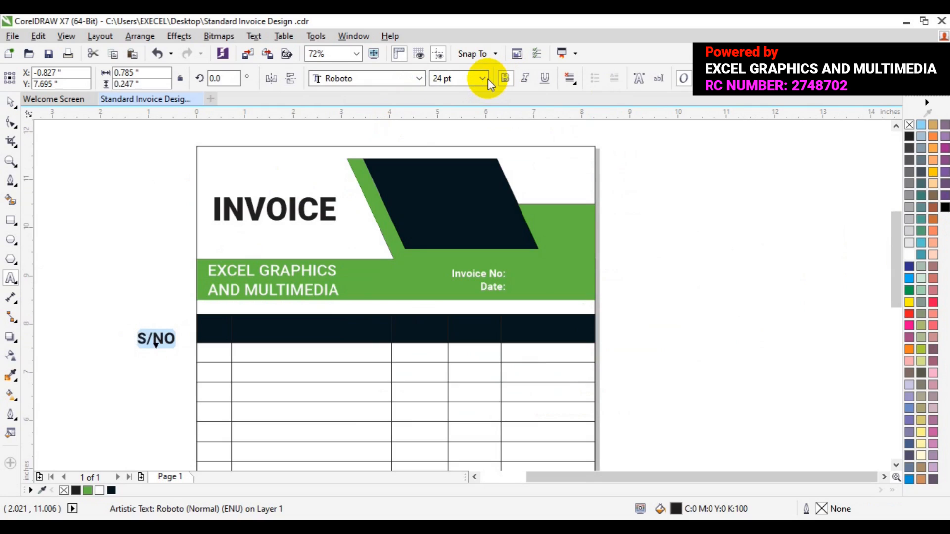
pyautogui.click(488, 79)
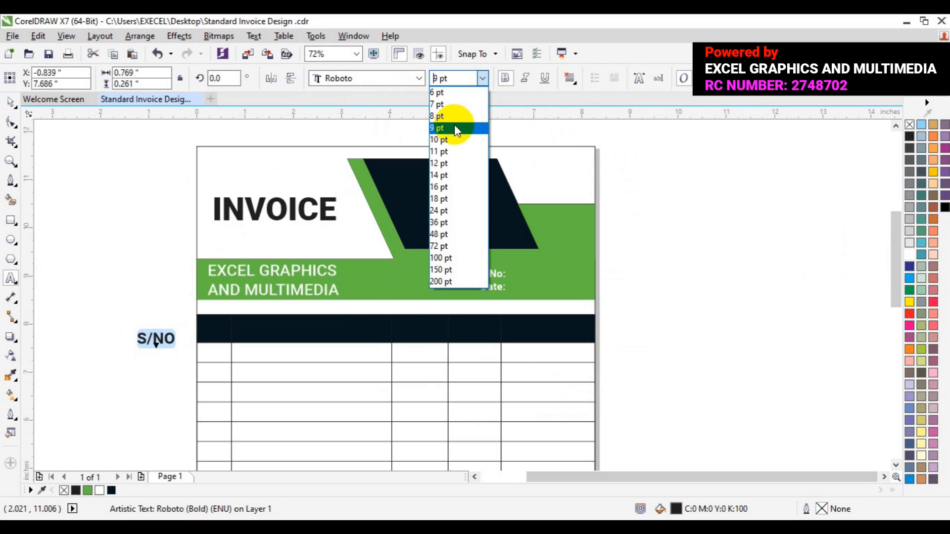
pyautogui.click(447, 163)
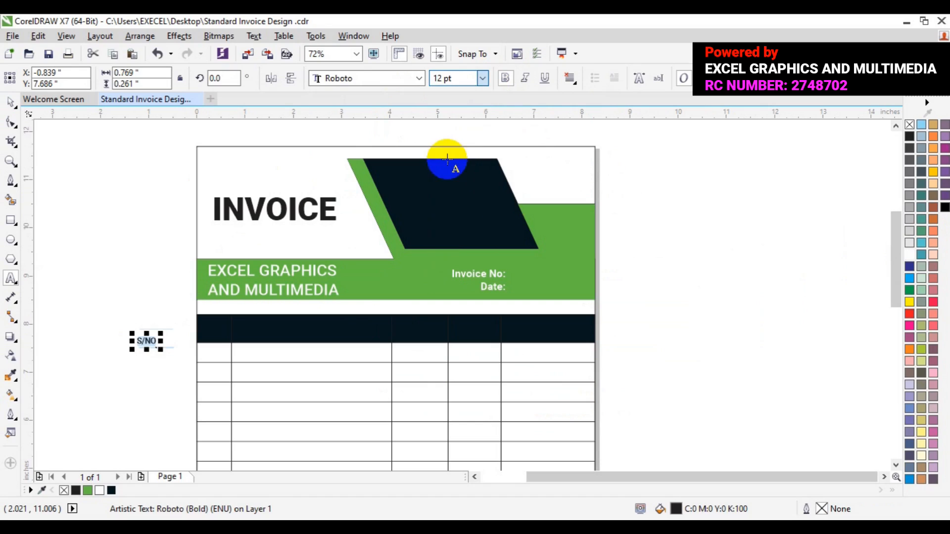
# Color S/NO white and move it into the first column of the black table header bar
pyautogui.click(10, 104)
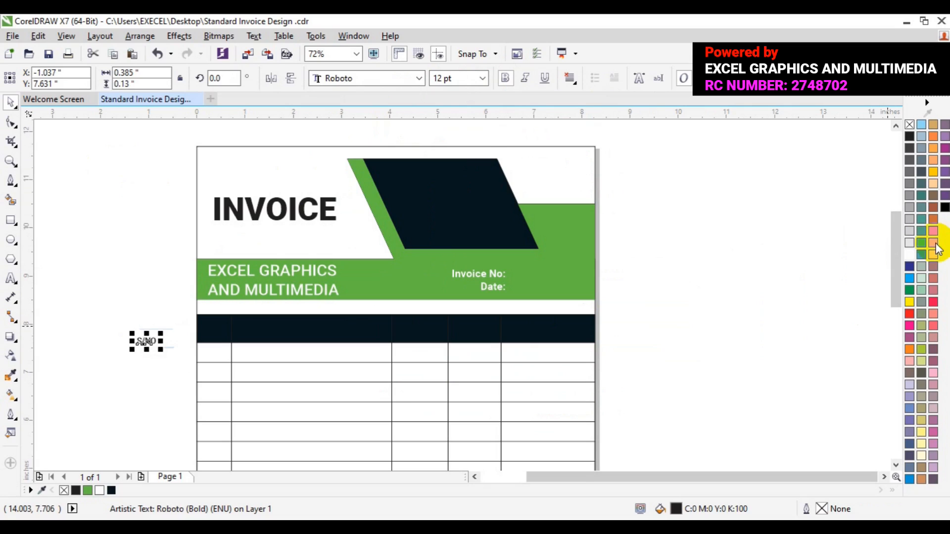
pyautogui.click(910, 254)
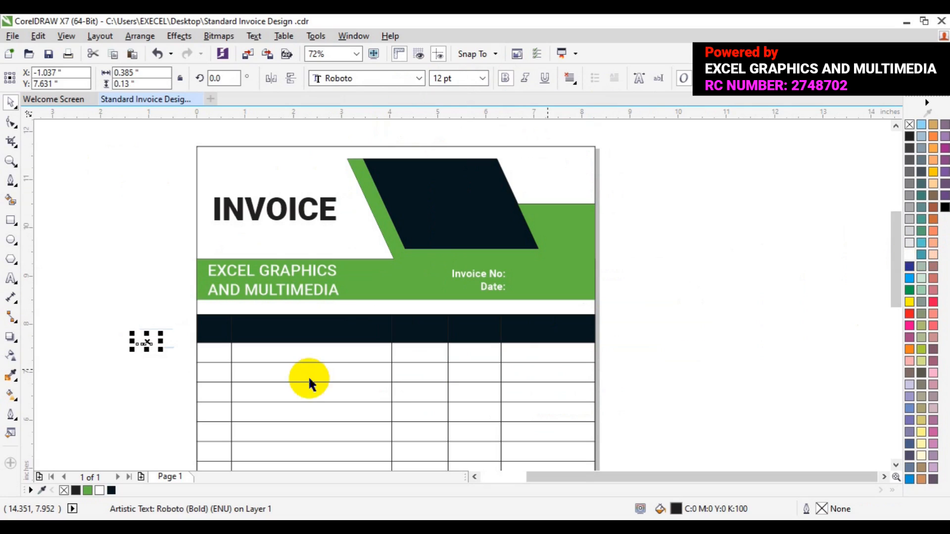
pyautogui.moveTo(147, 342); pyautogui.dragTo(213, 333)
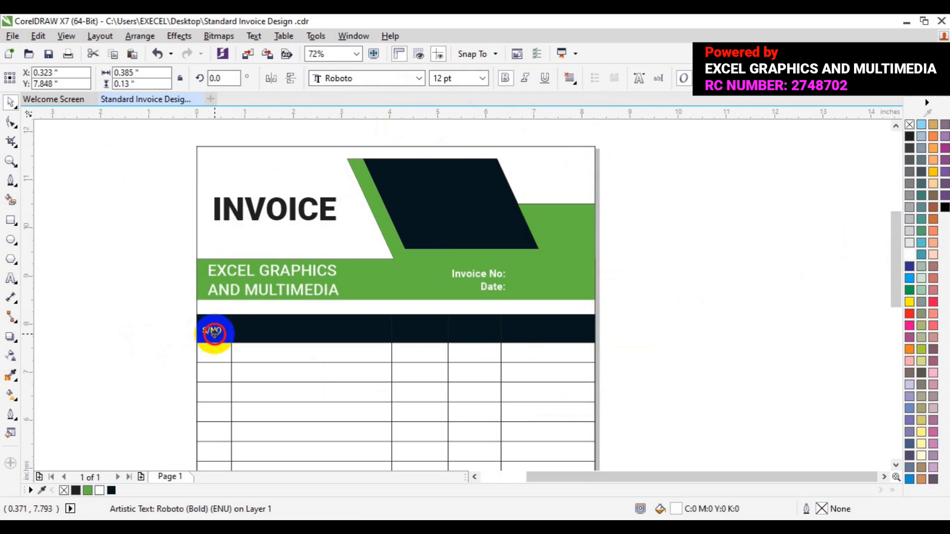
# Align S/NO vertically centered with the header bar
pyautogui.keyDown('shift'); pyautogui.click(314, 329); pyautogui.keyUp('shift')
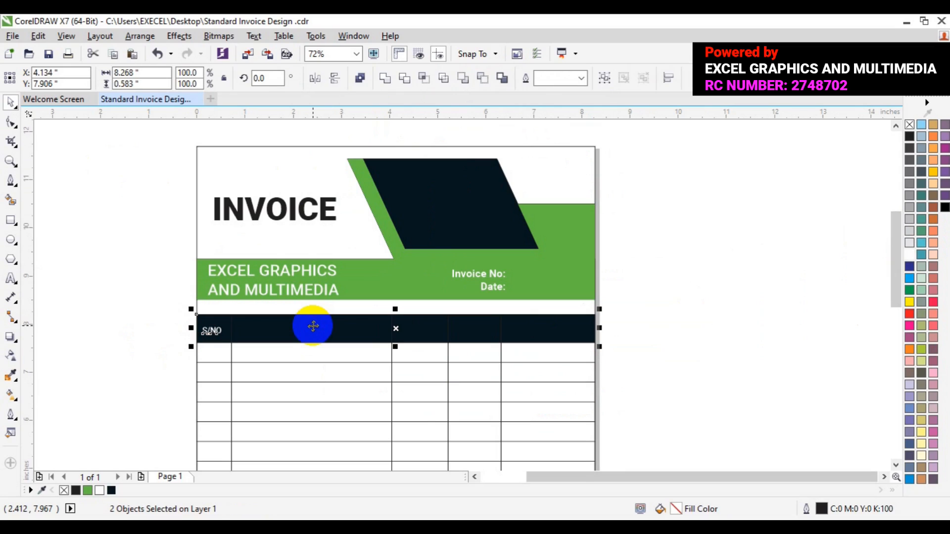
pyautogui.press('c')
pyautogui.hotkey('ctrl', 'z')
pyautogui.press('e')
pyautogui.click(699, 292)
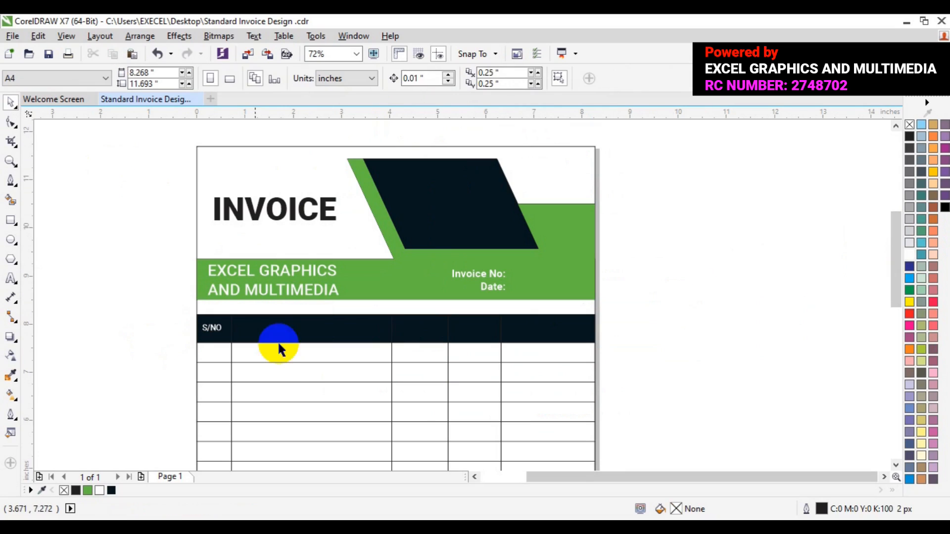
# Copy the S/NO label into the second column of the header bar
pyautogui.click(212, 329)
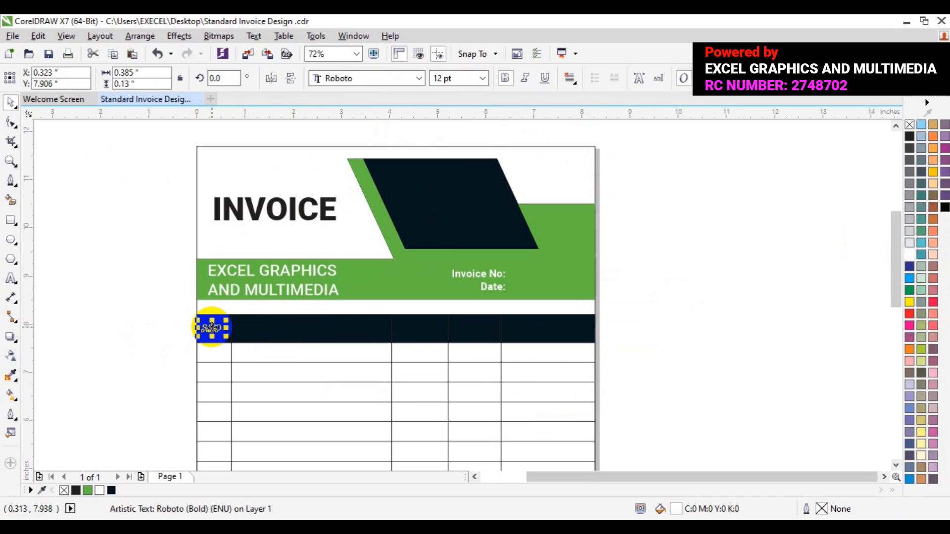
pyautogui.click(211, 327)
pyautogui.moveTo(212, 328); pyautogui.dragTo(305, 329)
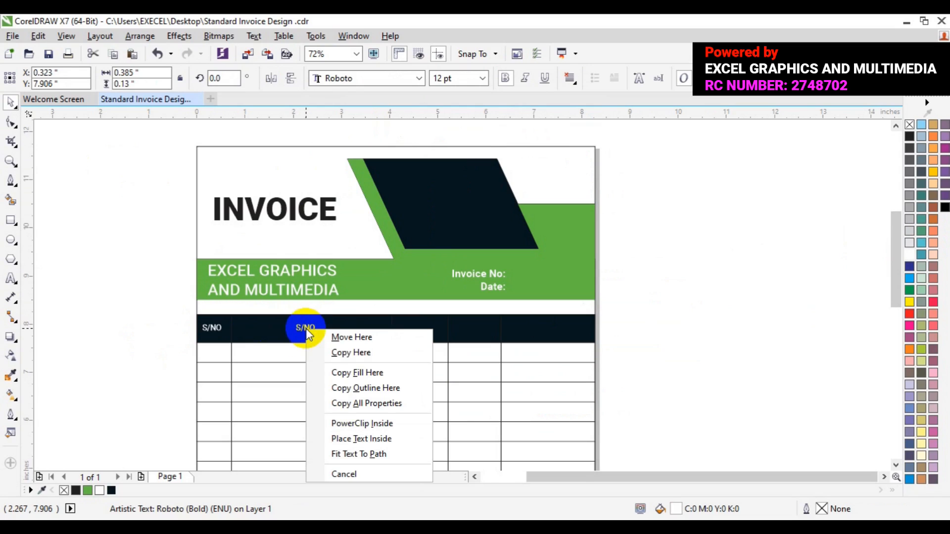
pyautogui.click(334, 352)
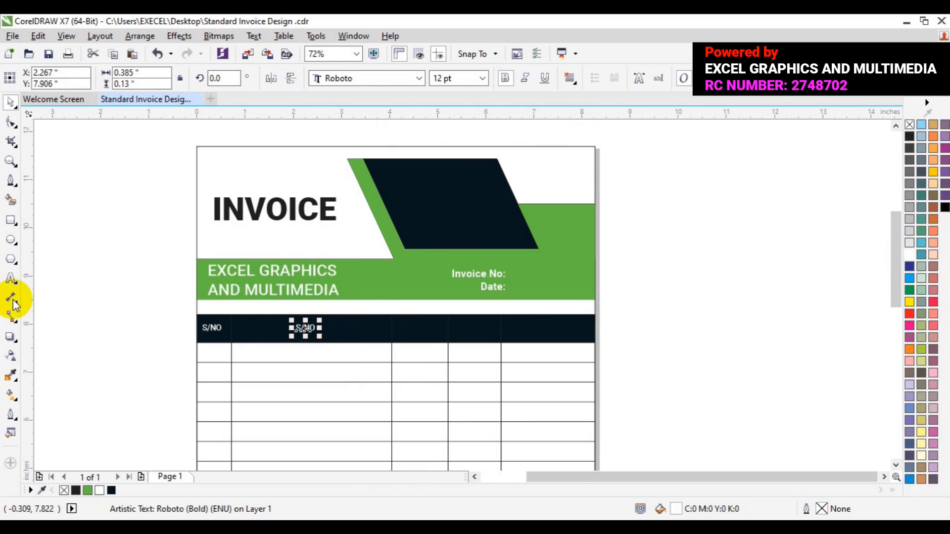
# Replace the copied label's text with ITEMS DESCRIPTION
pyautogui.click(10, 279)
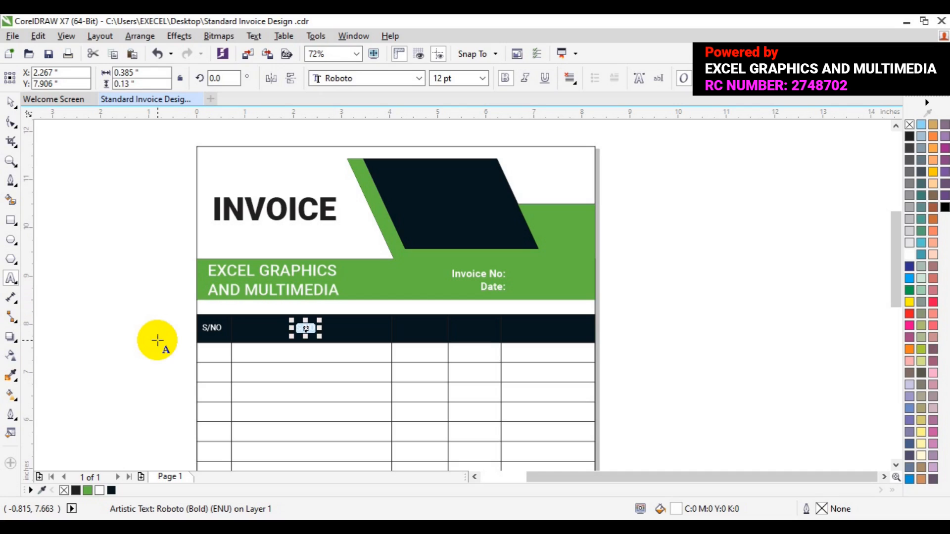
pyautogui.write('I')
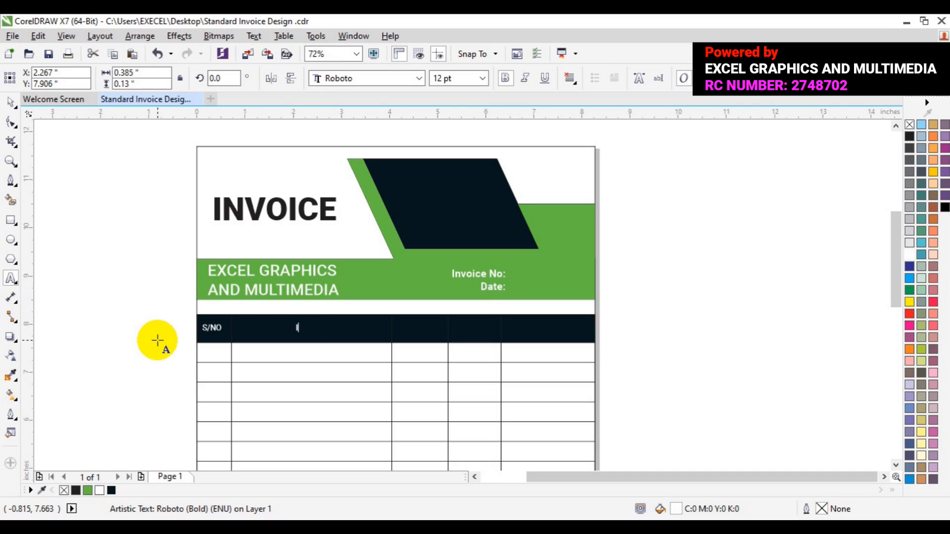
pyautogui.write('TEMS DESCRIPTION')
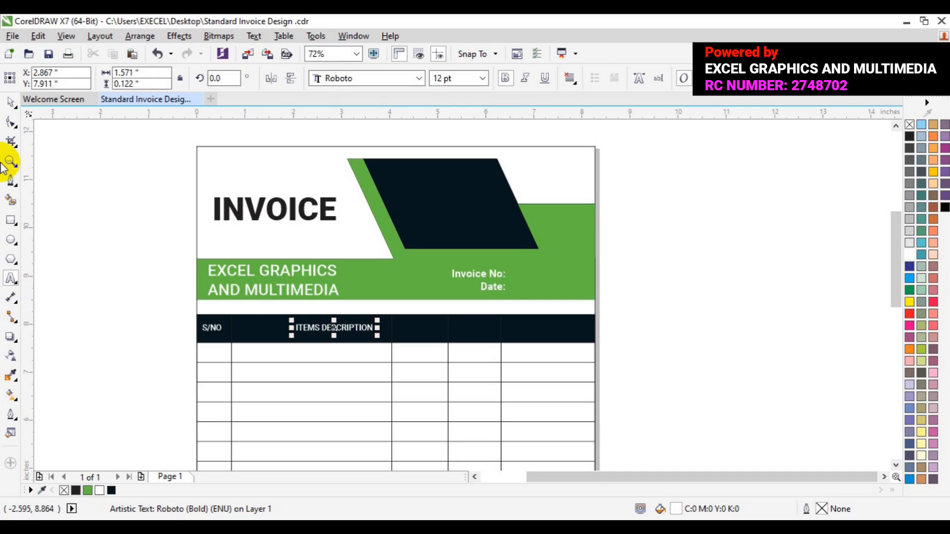
# Nudge the ITEMS DESCRIPTION label left to center it in the second column
pyautogui.click(10, 103)
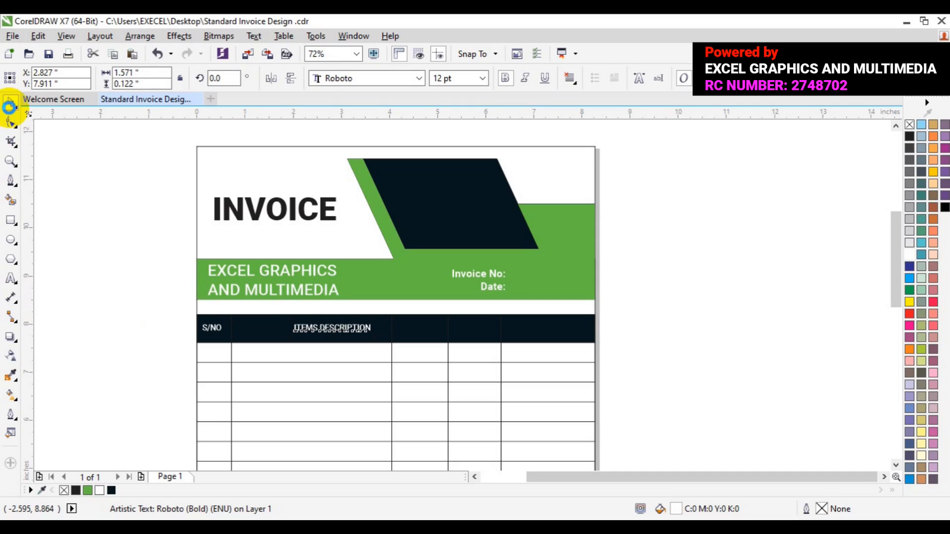
pyautogui.press('Left')
pyautogui.click(9, 106)
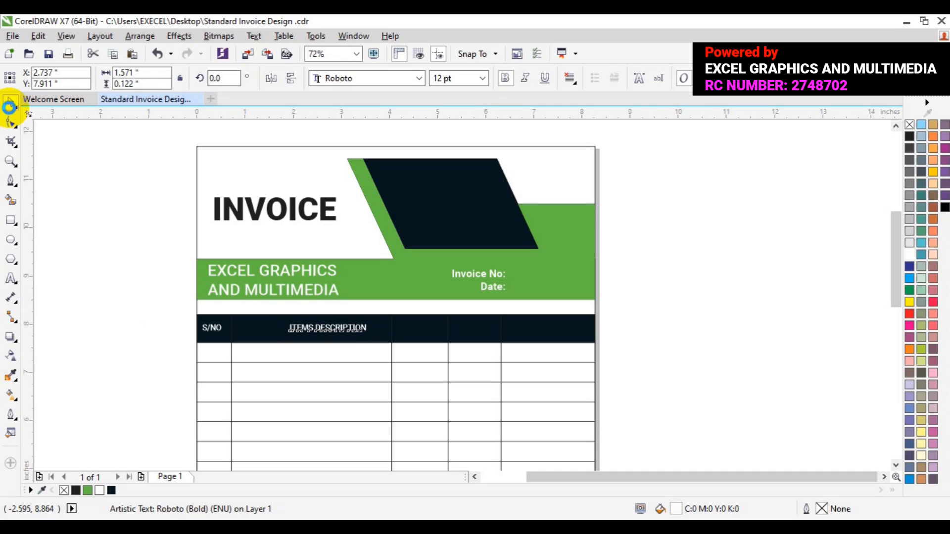
pyautogui.press('Left')
pyautogui.press('Left')
pyautogui.press('Left')
pyautogui.press('Left')
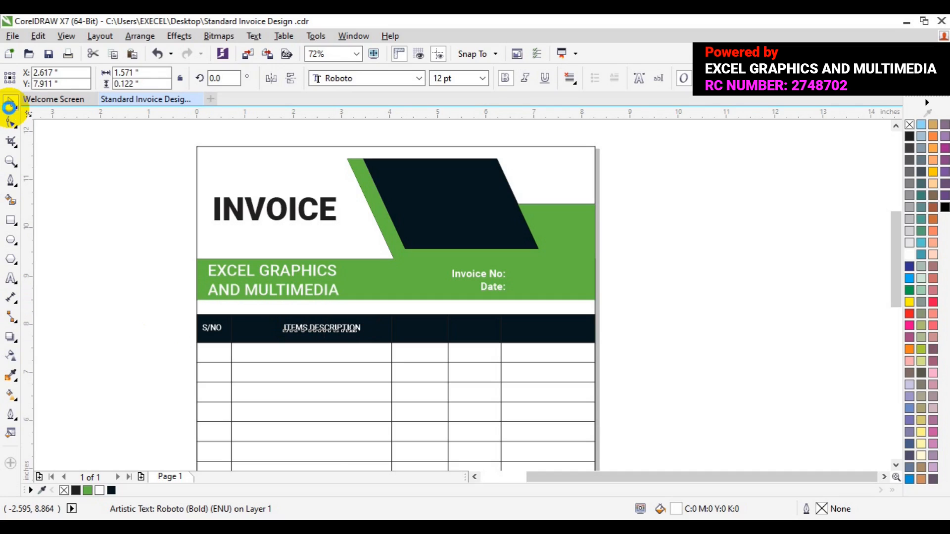
pyautogui.press('Left')
pyautogui.press('Left')
pyautogui.press('Left')
pyautogui.press('Left')
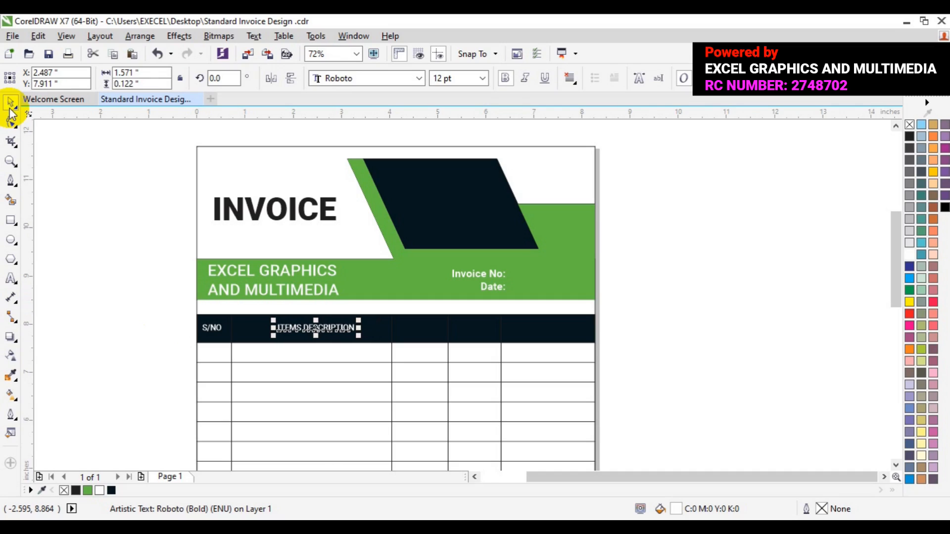
pyautogui.press('Left')
pyautogui.press('Left')
pyautogui.press('Left')
pyautogui.press('Left')
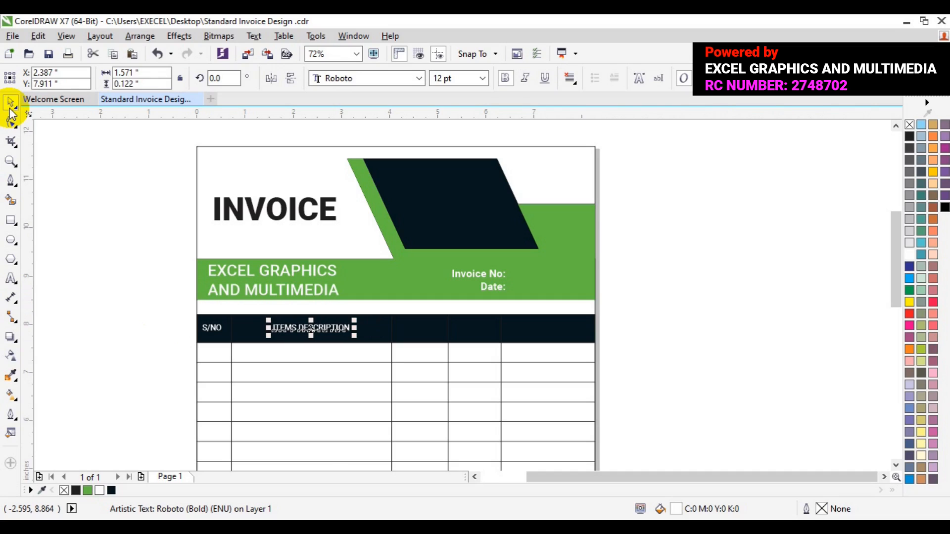
# Copy the ITEMS DESCRIPTION label into the third column of the header bar
pyautogui.moveTo(307, 328); pyautogui.dragTo(307, 328)
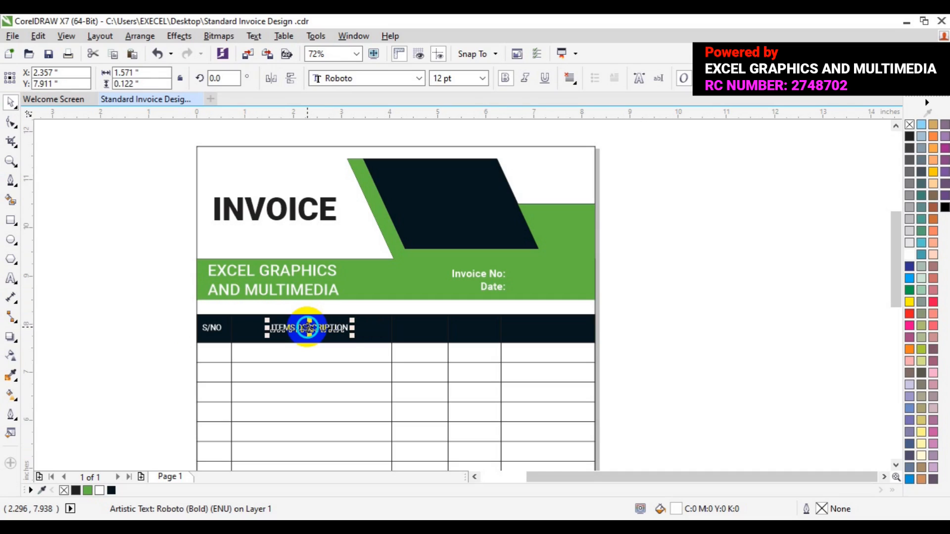
pyautogui.moveTo(307, 328); pyautogui.dragTo(403, 329)
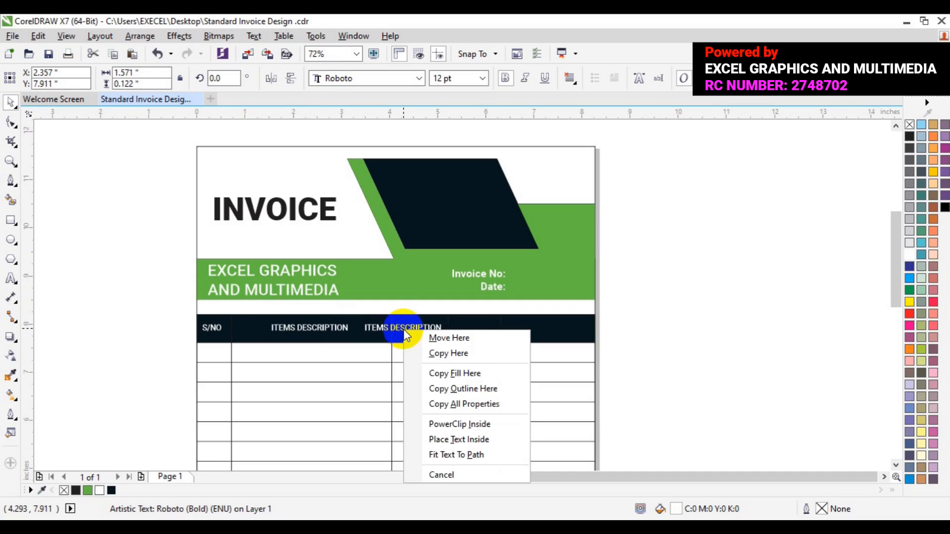
pyautogui.click(436, 353)
# Replace the copied label's text with RATE and center it in the third column
pyautogui.click(11, 280)
pyautogui.hotkey('ctrl', 'a')
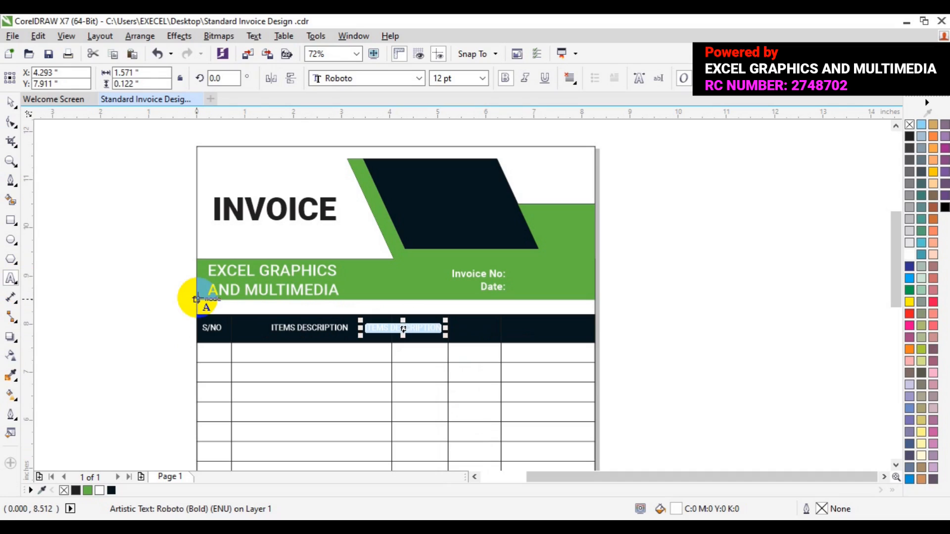
pyautogui.write('RATE')
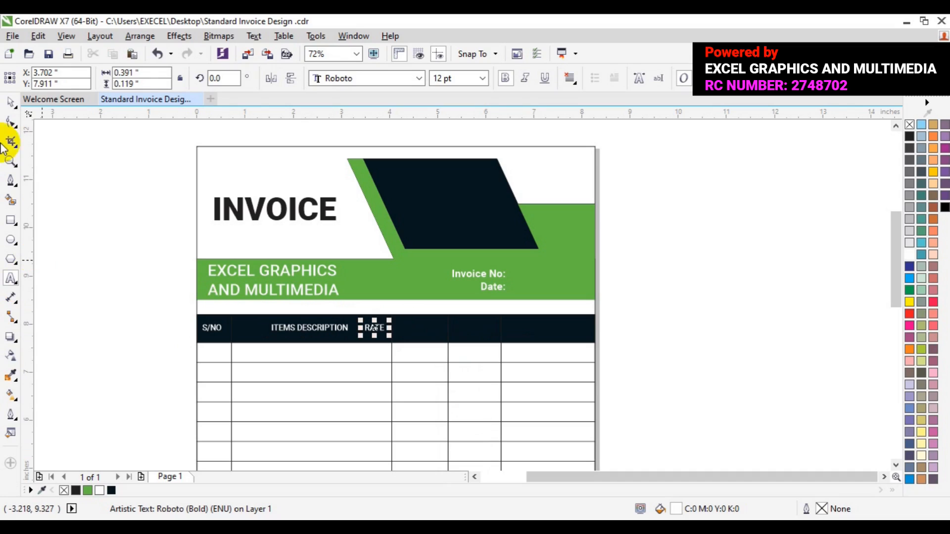
pyautogui.click(11, 103)
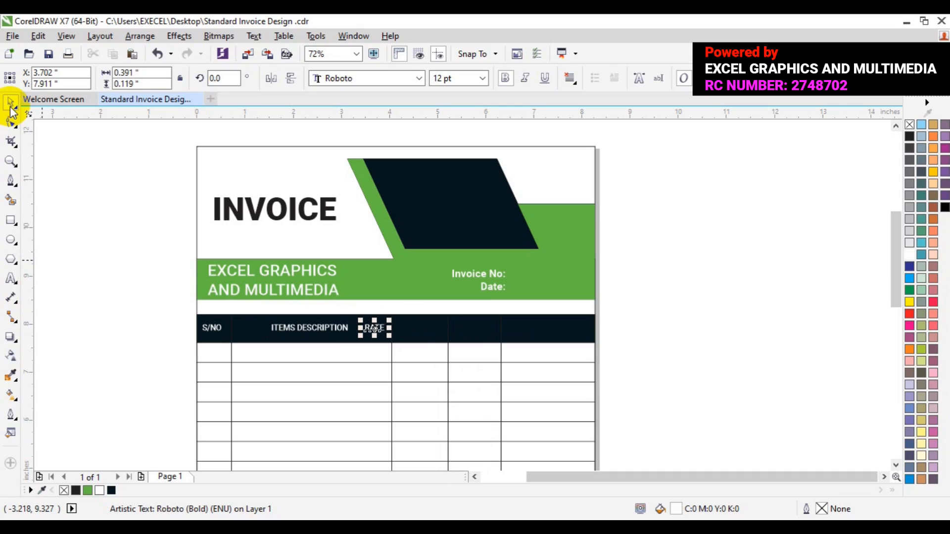
pyautogui.moveTo(369, 331); pyautogui.dragTo(415, 329)
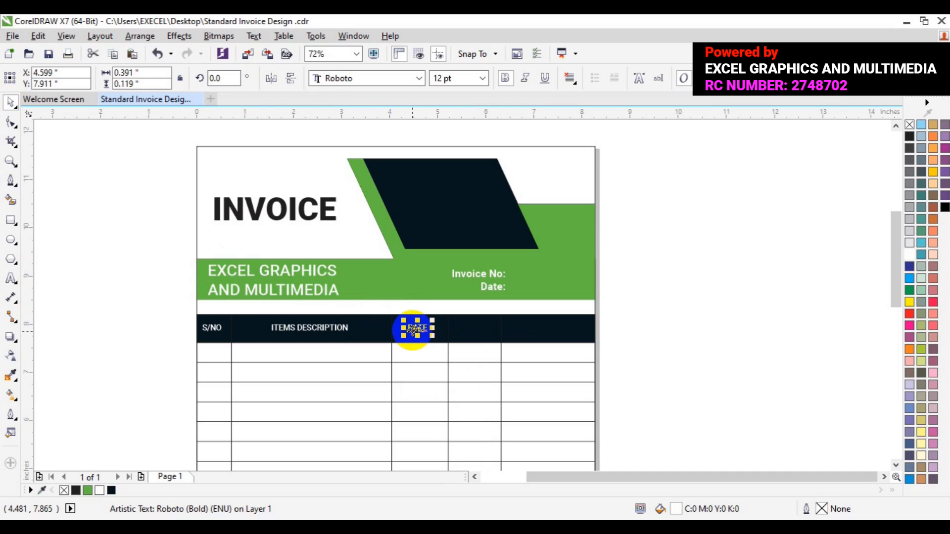
# Save the document and copy the RATE label into the fourth column
pyautogui.hotkey('ctrl', 's')
pyautogui.moveTo(411, 329); pyautogui.dragTo(472, 331)
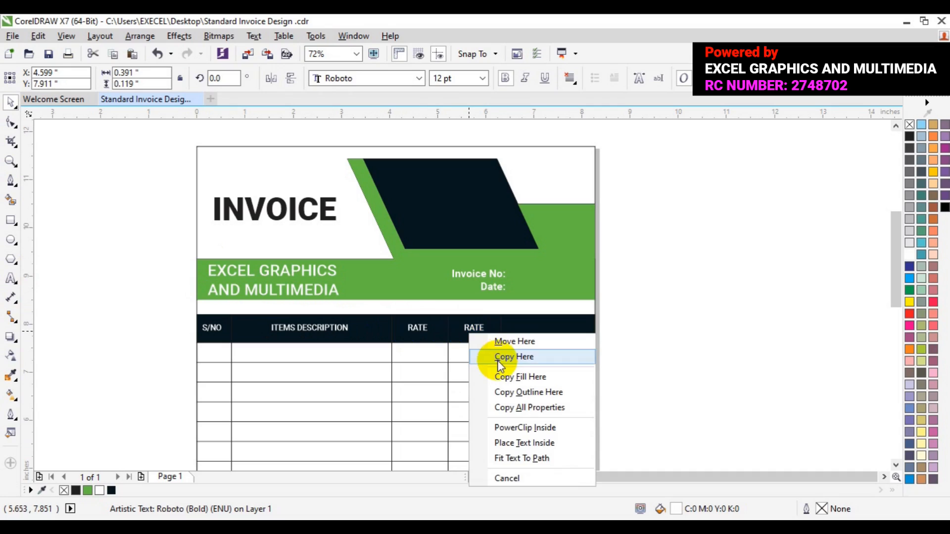
pyautogui.click(482, 357)
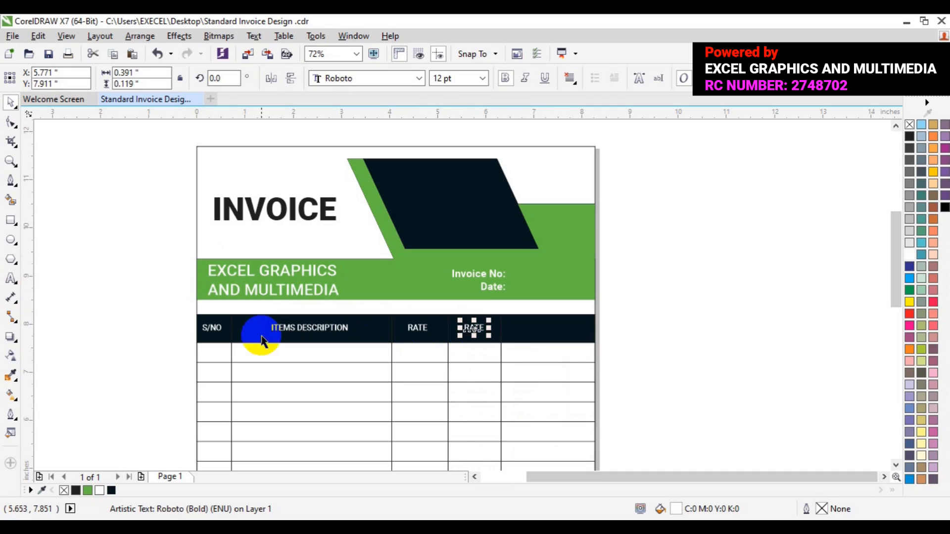
# Replace the copied label's text with QTY
pyautogui.click(12, 279)
pyautogui.hotkey('ctrl', 'a')
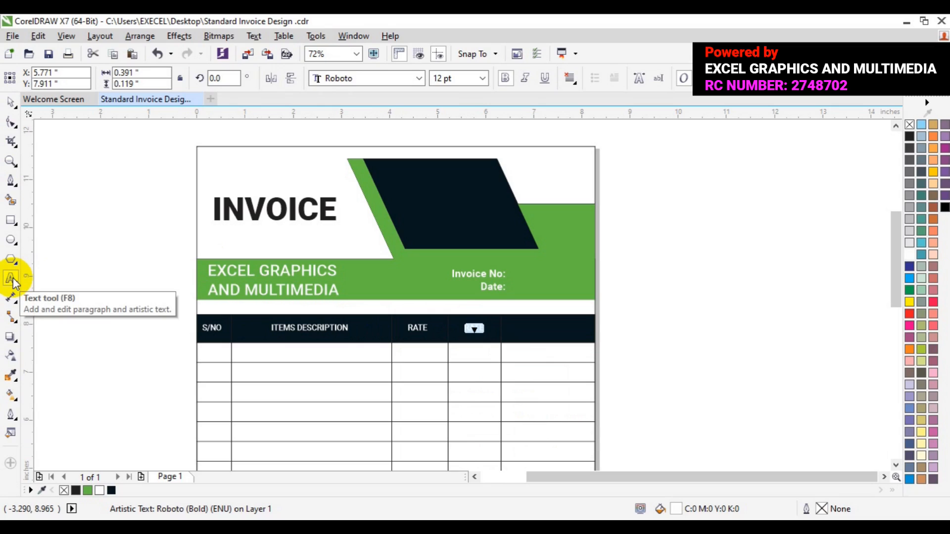
pyautogui.write('QTY')
pyautogui.click(10, 101)
# Copy the QTY label into the last column of the header bar
pyautogui.click(460, 347)
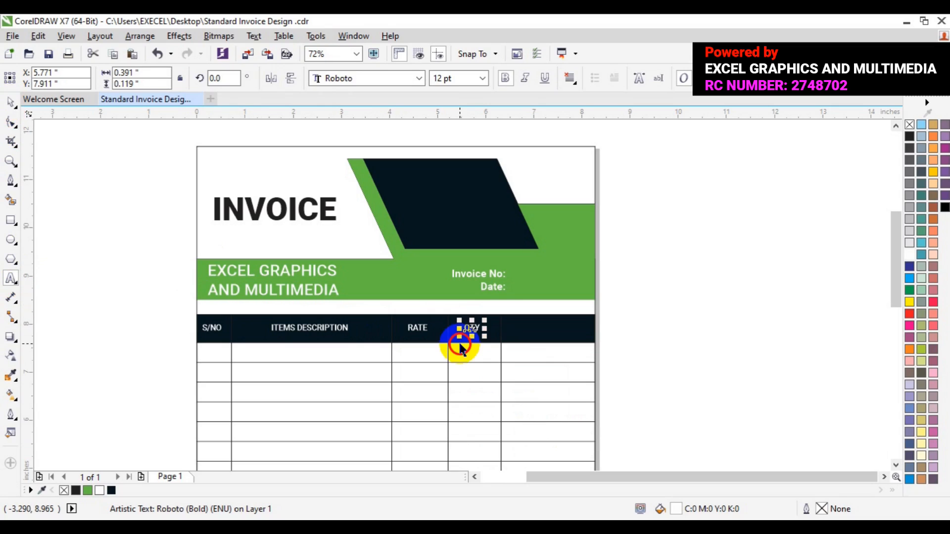
pyautogui.moveTo(460, 346); pyautogui.dragTo(546, 331)
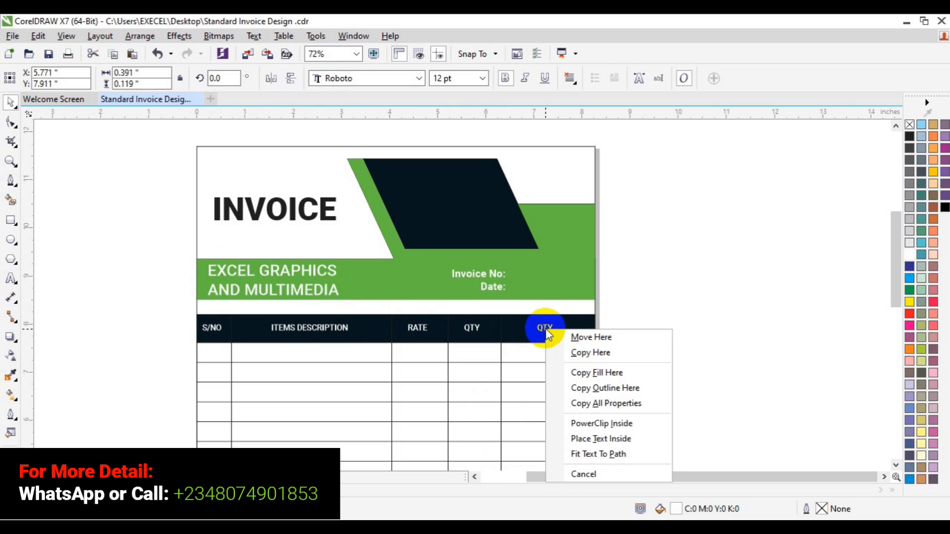
pyautogui.click(582, 355)
# Replace the copied label's text with AMOUNT and nudge it left to center it in the column
pyautogui.click(11, 280)
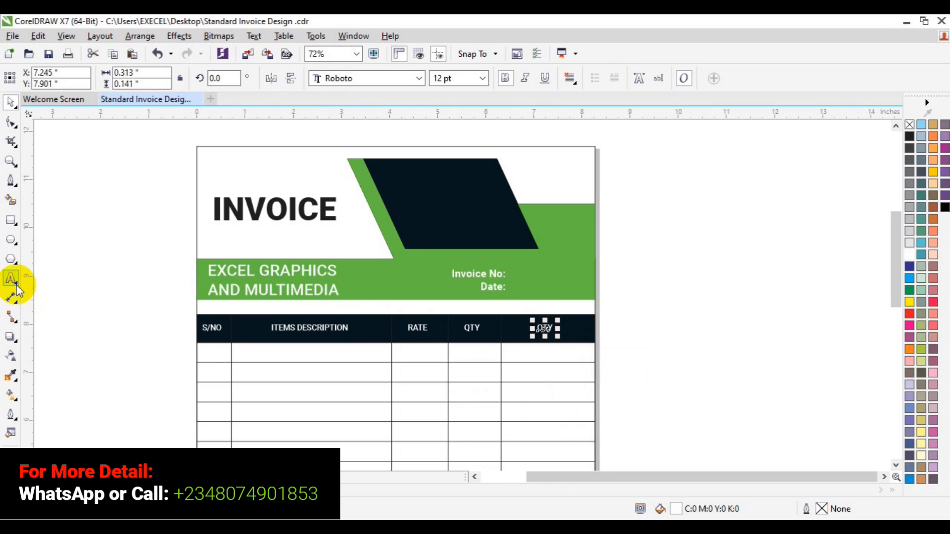
pyautogui.hotkey('ctrl', 'a')
pyautogui.write('AMOUNT')
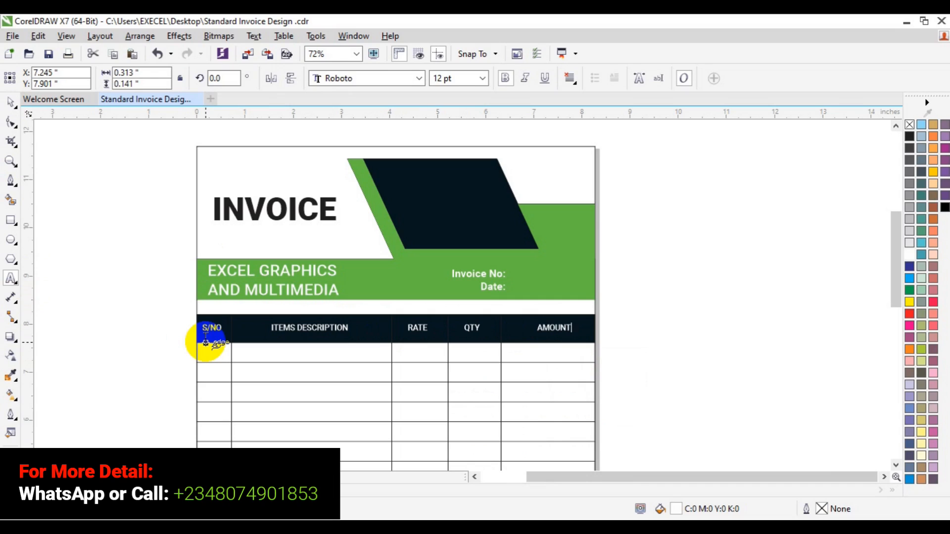
pyautogui.press('Escape')
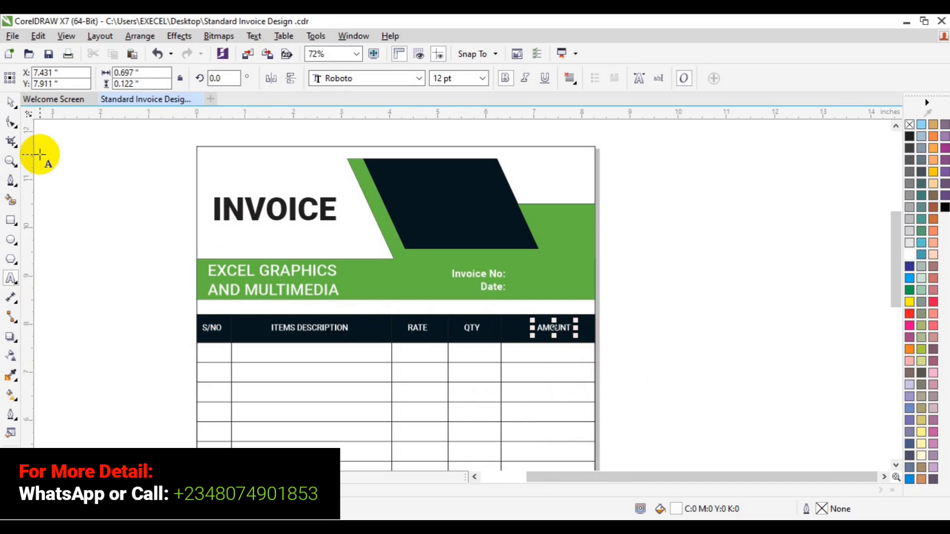
pyautogui.press('Left')
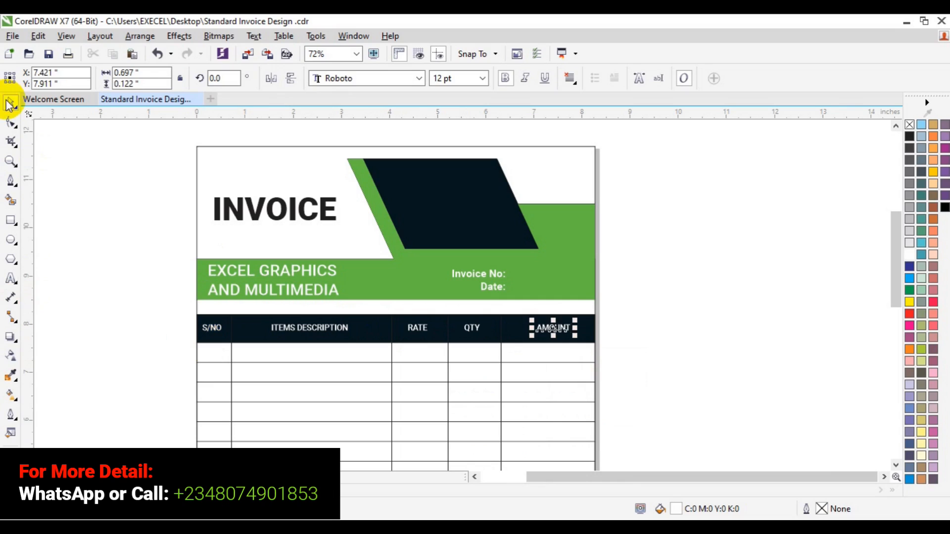
pyautogui.press('Left')
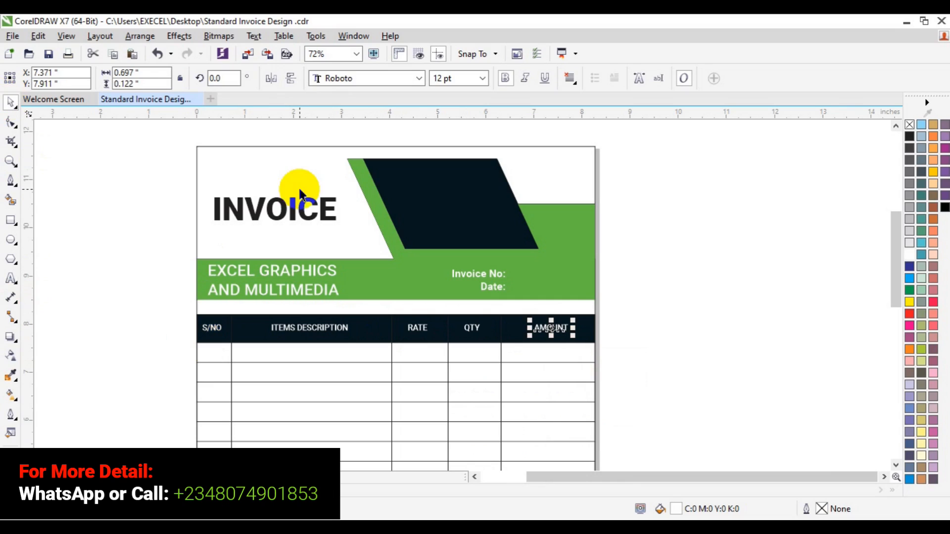
pyautogui.click(710, 286)
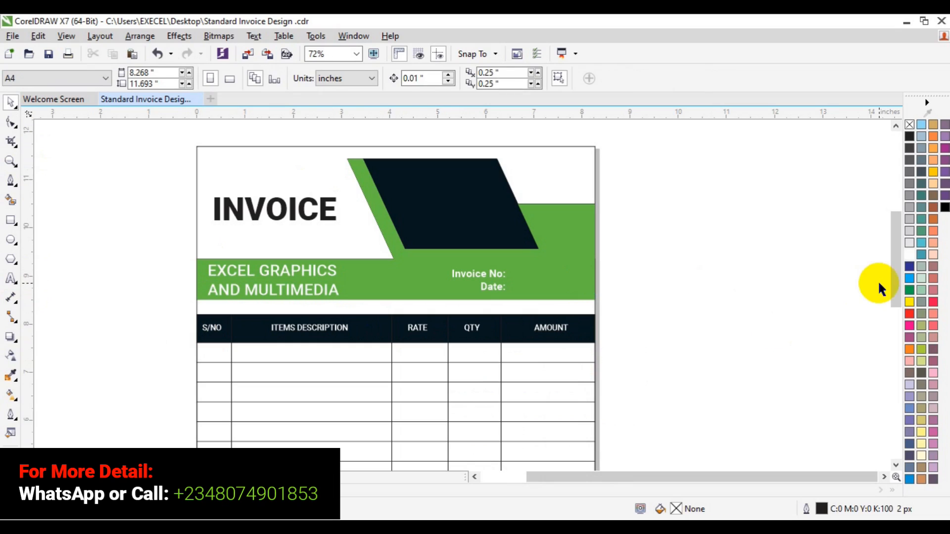
# Add the text "Term of Service" beside the box above the footer graphics
pyautogui.moveTo(892, 284); pyautogui.dragTo(876, 373)
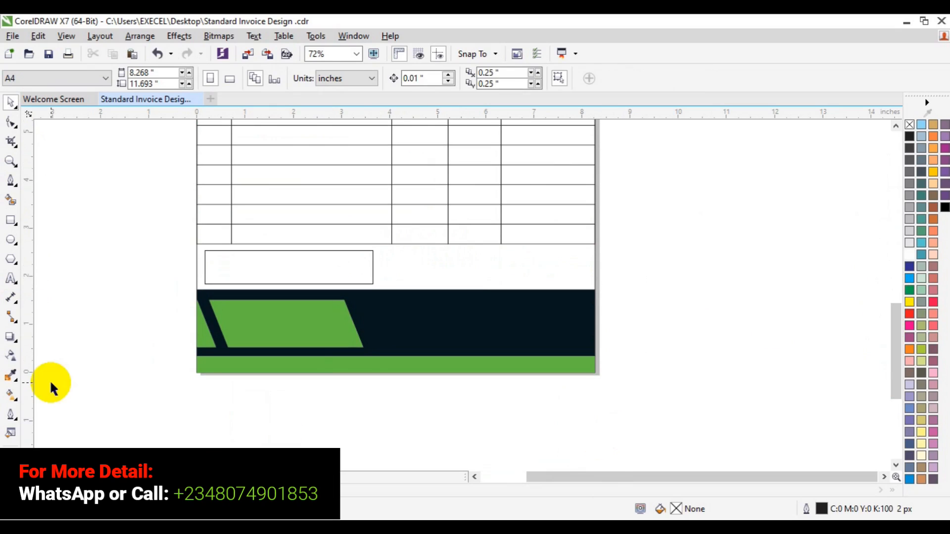
pyautogui.click(10, 280)
pyautogui.click(133, 270)
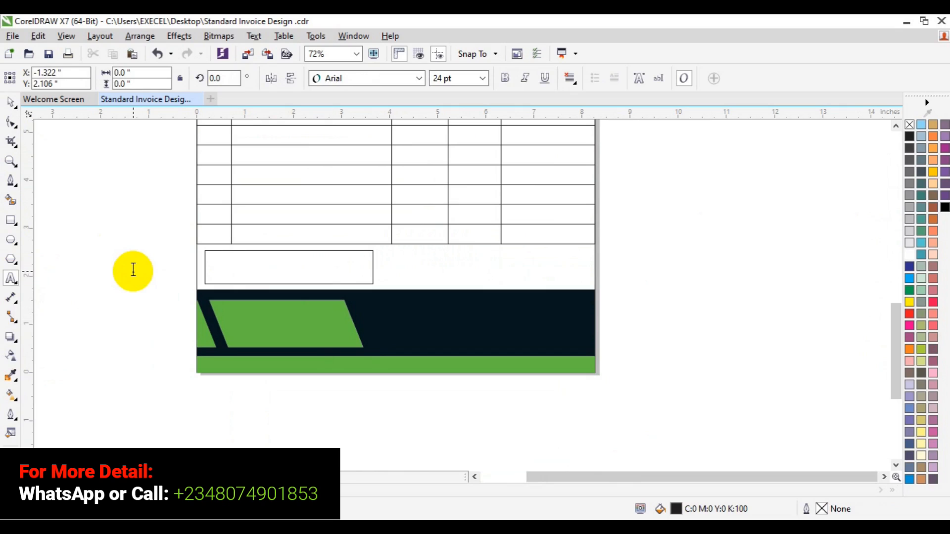
pyautogui.write('Term of')
pyautogui.press('Escape')
pyautogui.write('S')
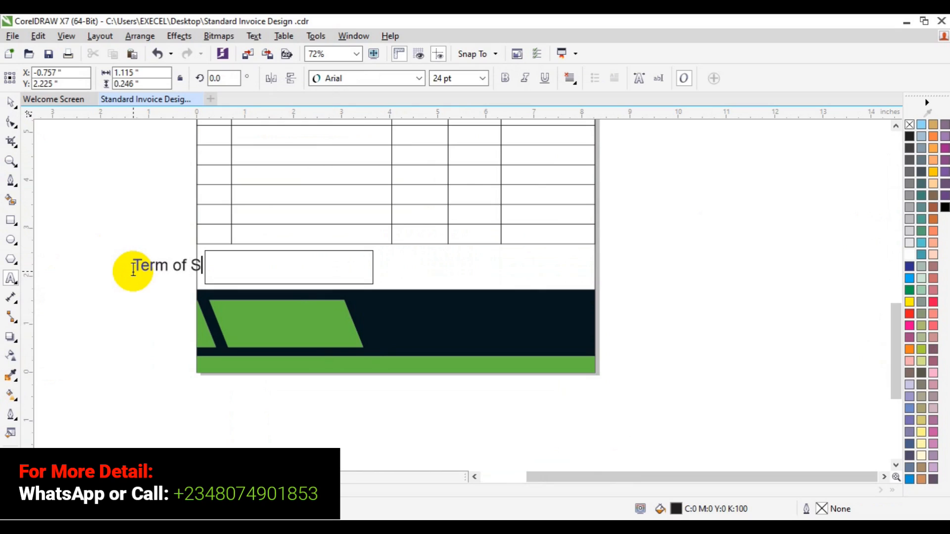
pyautogui.write('ervice')
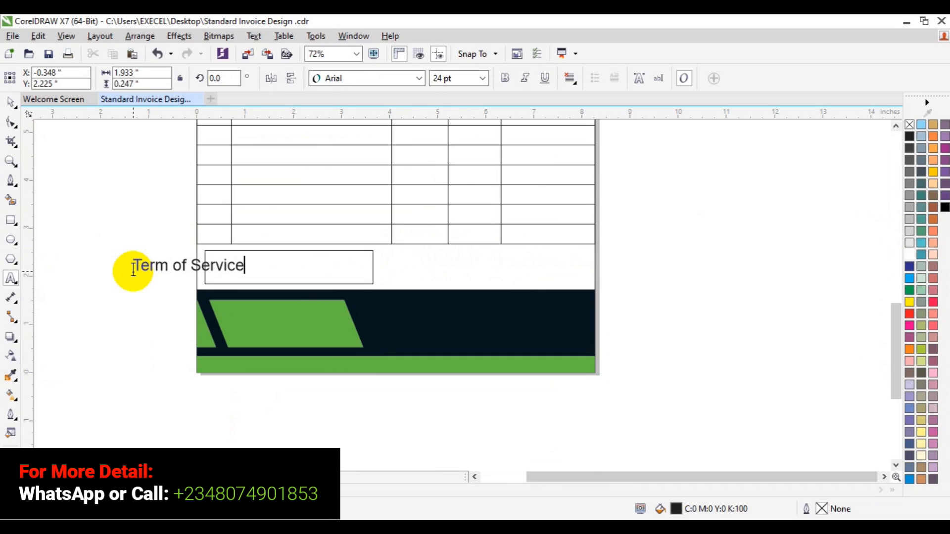
# Set the Term of Service text to Roboto at 12 pt
pyautogui.hotkey('ctrl', 'a')
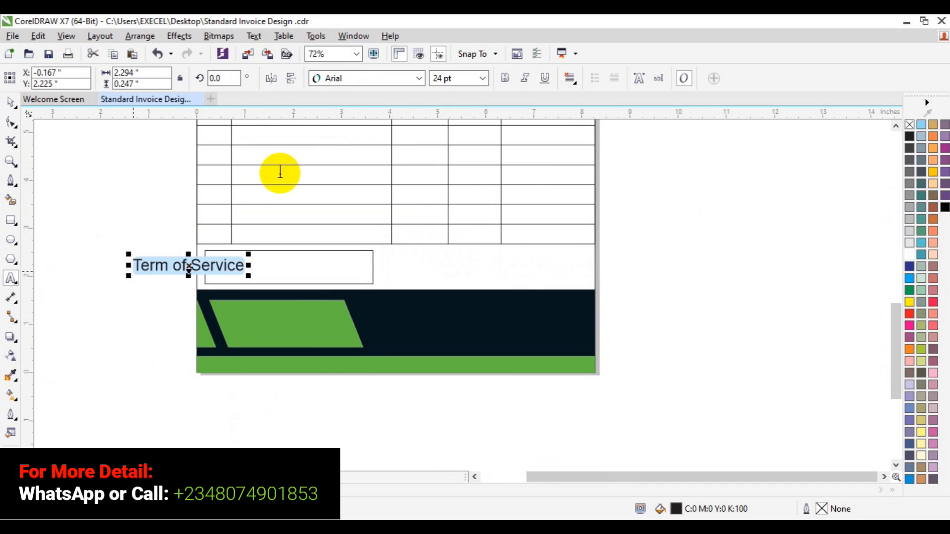
pyautogui.click(419, 78)
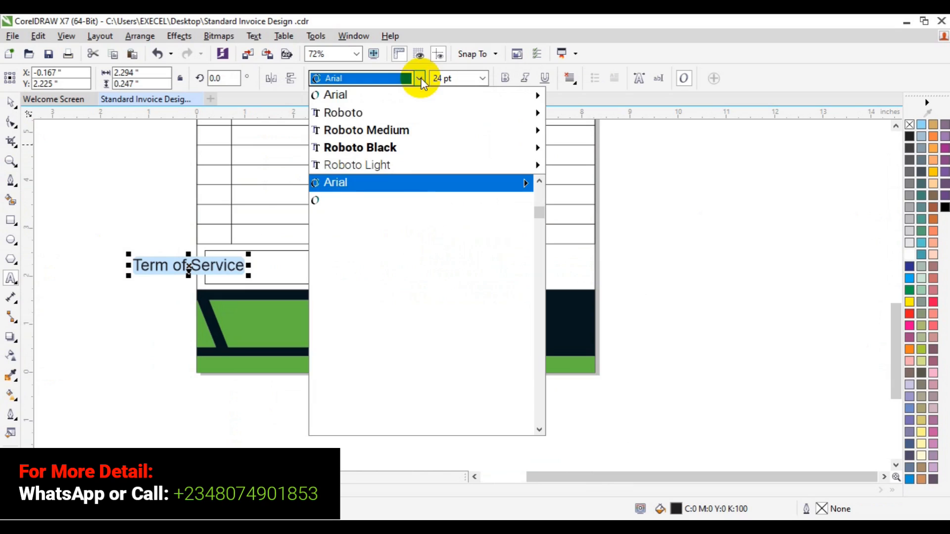
pyautogui.click(381, 117)
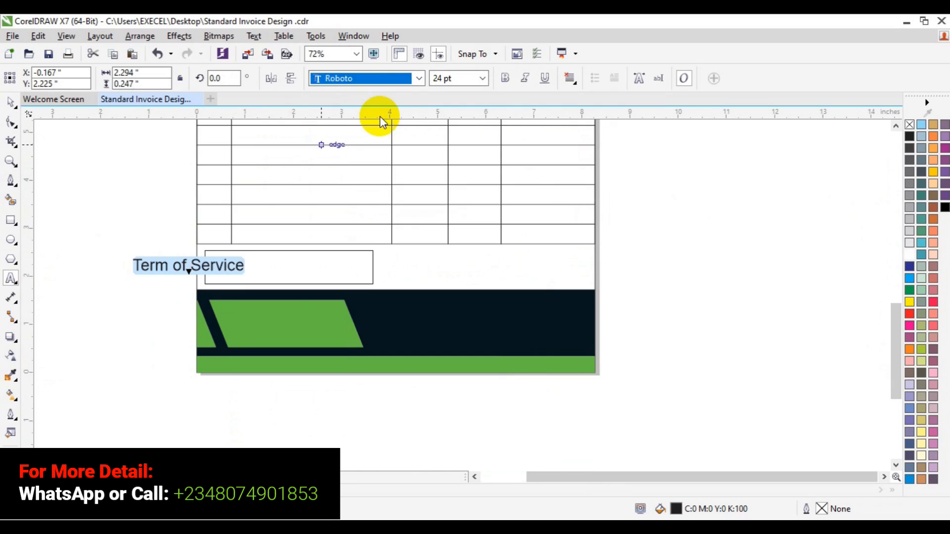
pyautogui.click(483, 78)
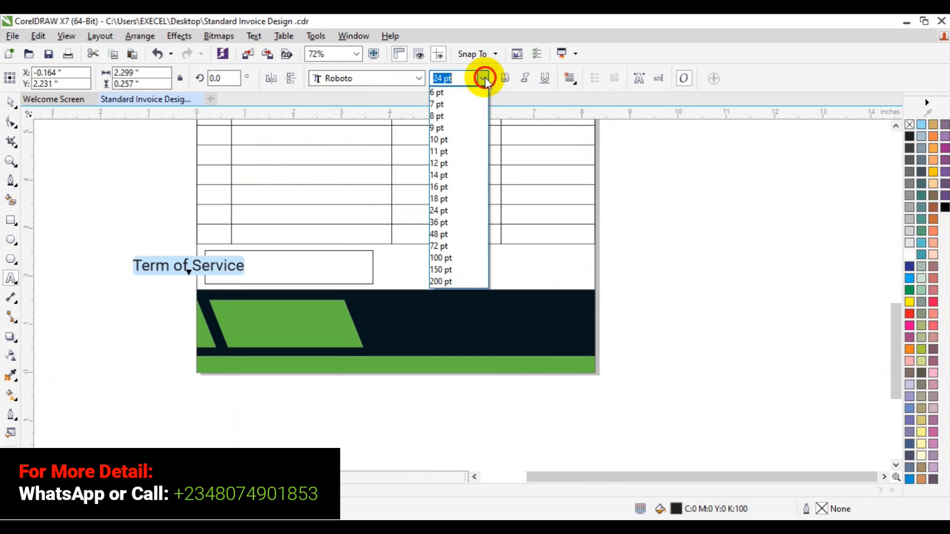
pyautogui.click(455, 130)
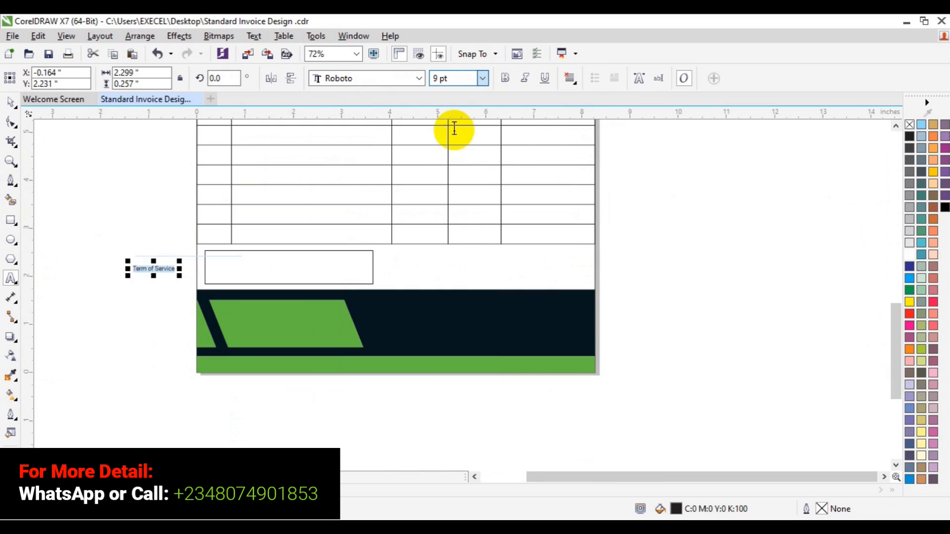
pyautogui.click(483, 78)
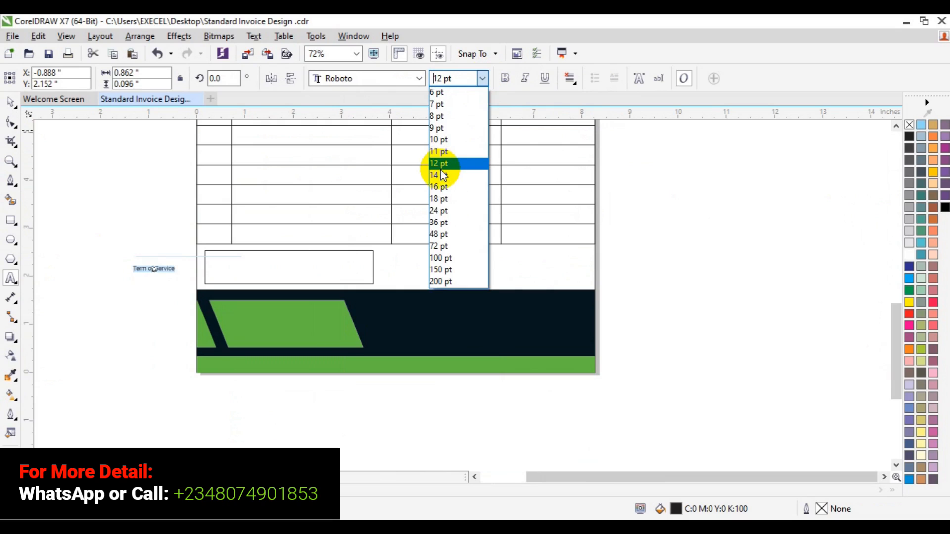
pyautogui.click(440, 164)
# Color the Term of Service text green and move it into the box's top-left corner
pyautogui.click(11, 101)
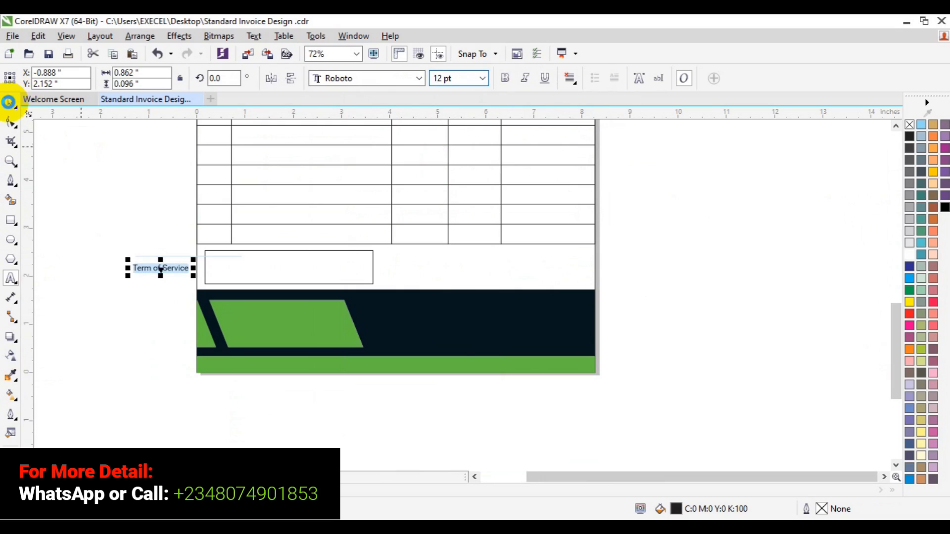
pyautogui.moveTo(160, 262); pyautogui.dragTo(161, 262)
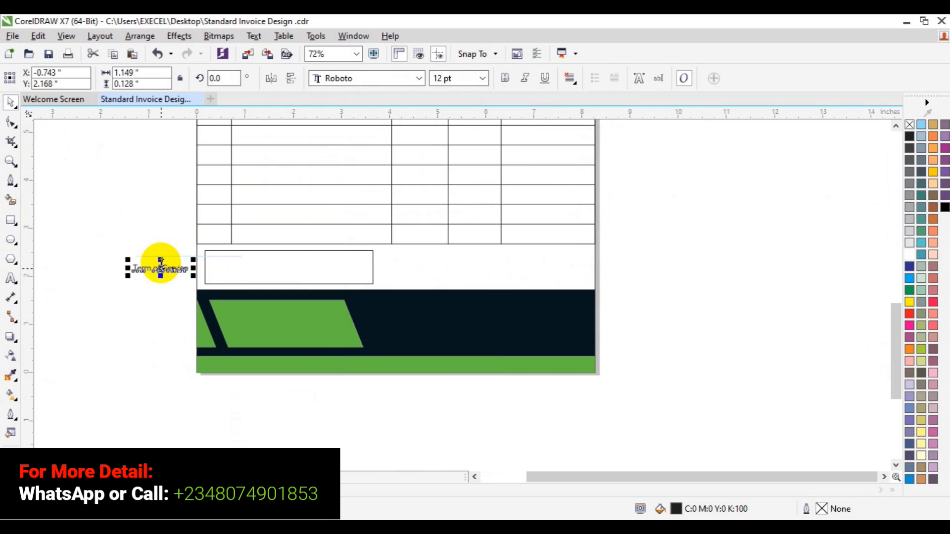
pyautogui.click(106, 490)
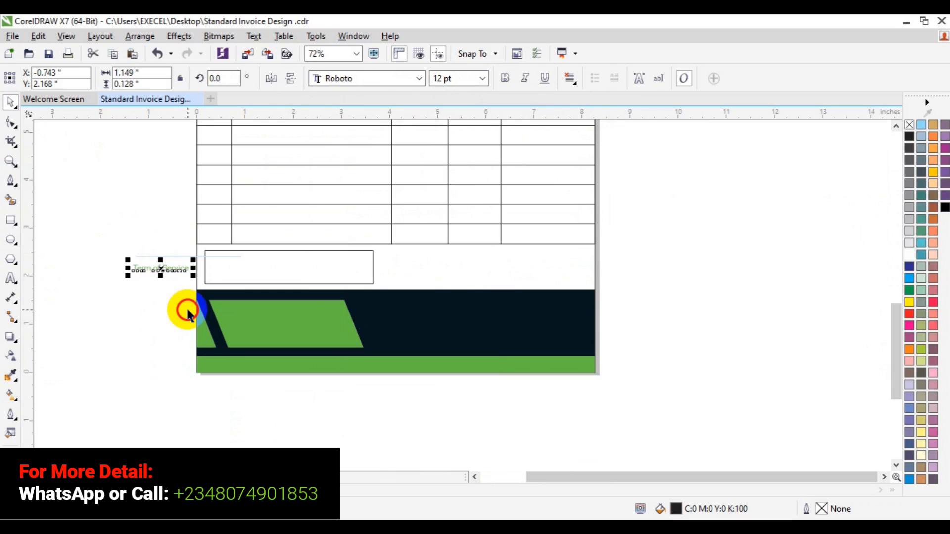
pyautogui.moveTo(160, 268); pyautogui.dragTo(234, 256)
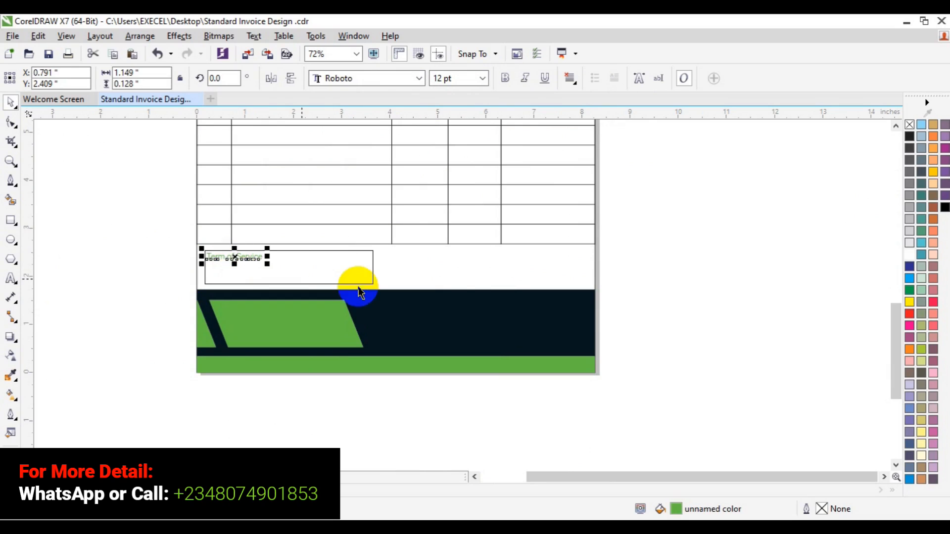
# Append a colon to the Term of Service label
pyautogui.click(14, 280)
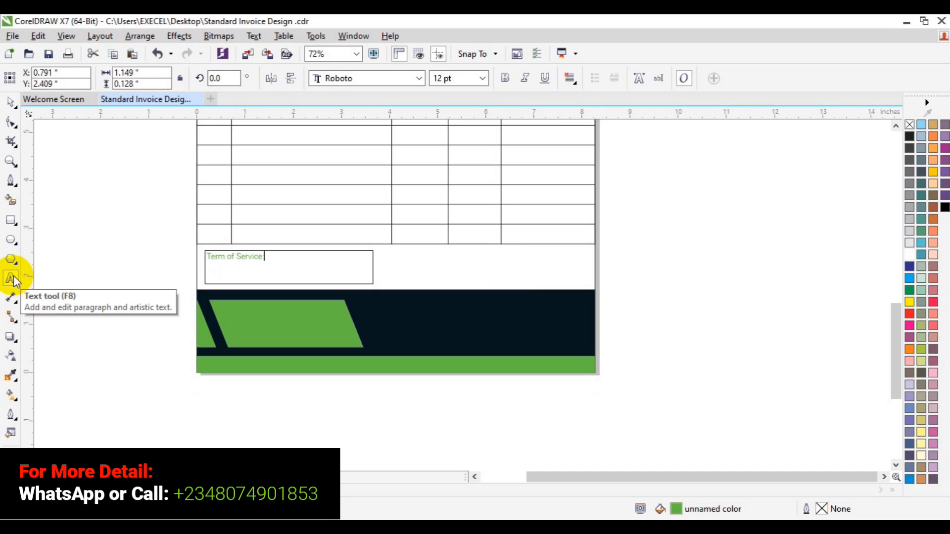
pyautogui.write(':')
pyautogui.click(5, 101)
pyautogui.click(383, 181)
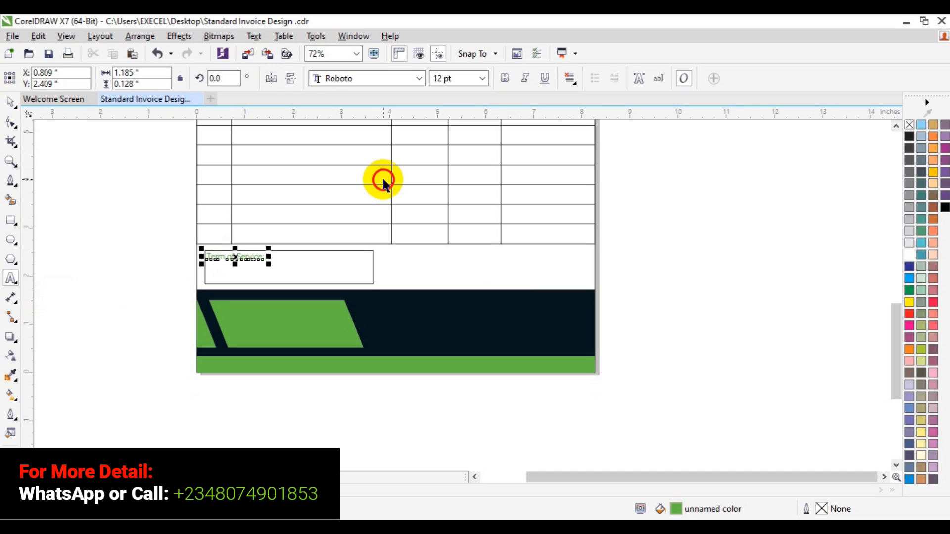
pyautogui.click(661, 224)
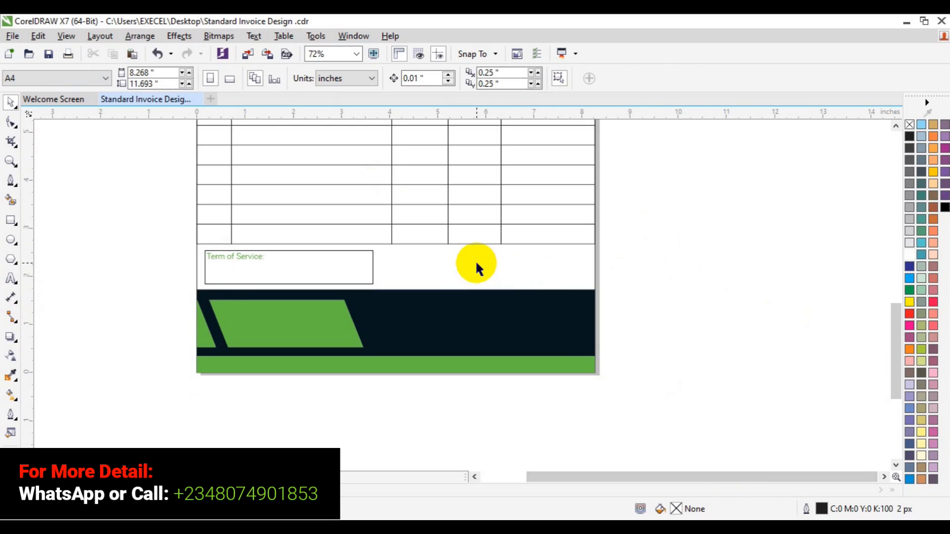
pyautogui.click(226, 260)
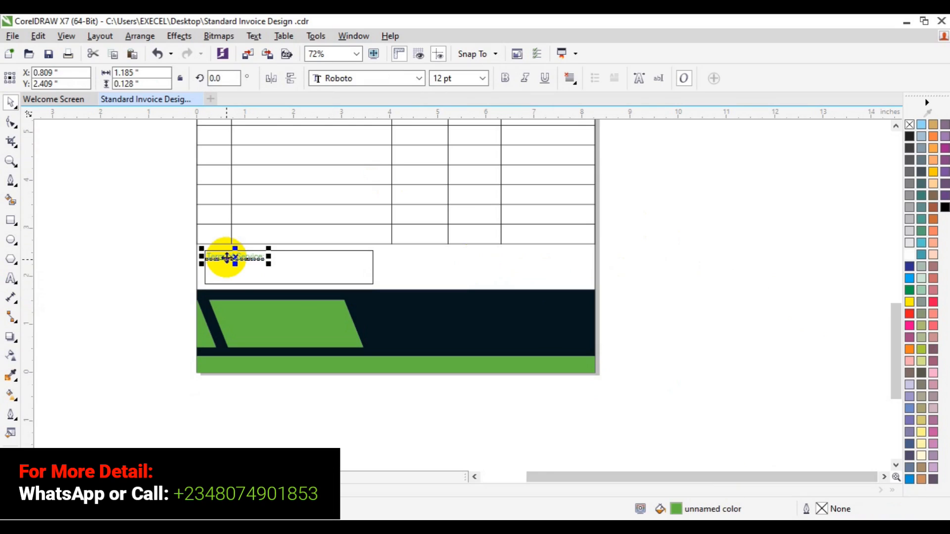
# Copy the Term of Service label to the right side of the space above the footer graphics
pyautogui.click(227, 258)
pyautogui.moveTo(227, 258); pyautogui.dragTo(467, 257)
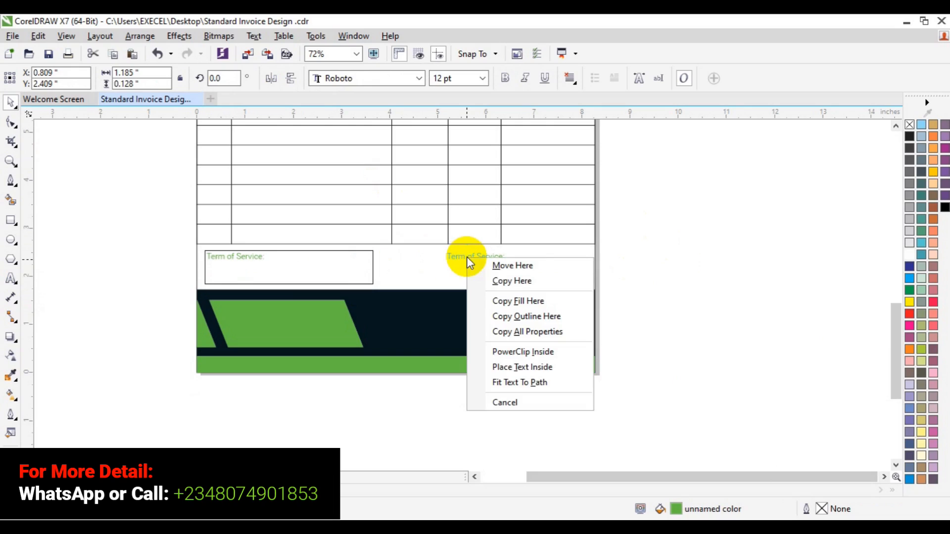
pyautogui.click(497, 281)
# Replace the copied label's text with "Sub Total:" and "Tax:" on two lines
pyautogui.click(11, 282)
pyautogui.hotkey('ctrl', 'a')
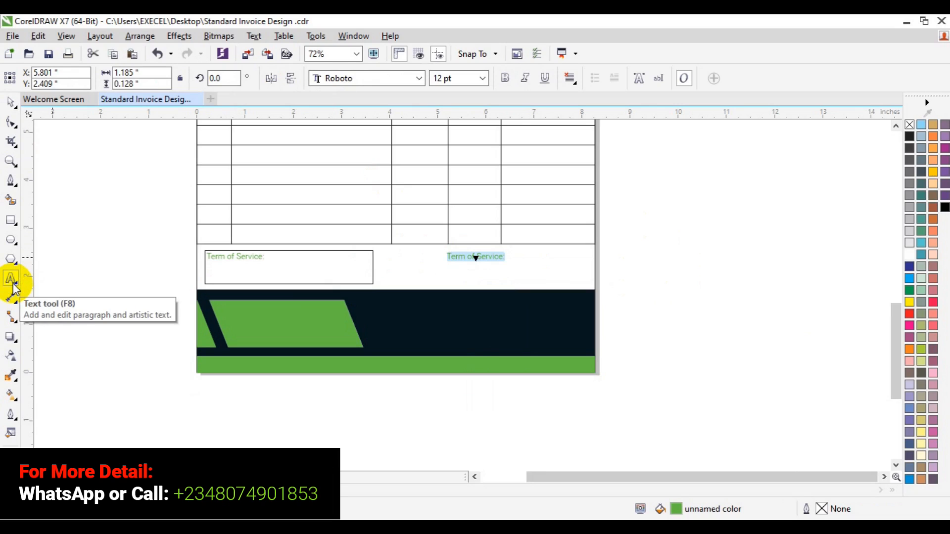
pyautogui.write('Sub Total:')
pyautogui.press('Return')
pyautogui.write('Tax:')
pyautogui.hotkey('ctrl', 'a')
# Format the Sub Total and Tax text in the dark navy document color, Roboto Black, 18 pt
pyautogui.click(13, 286)
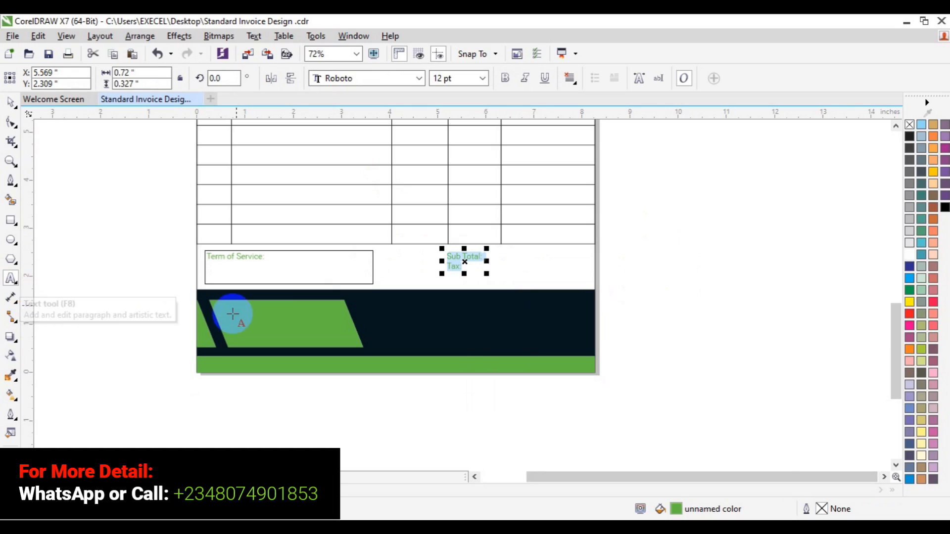
pyautogui.click(102, 490)
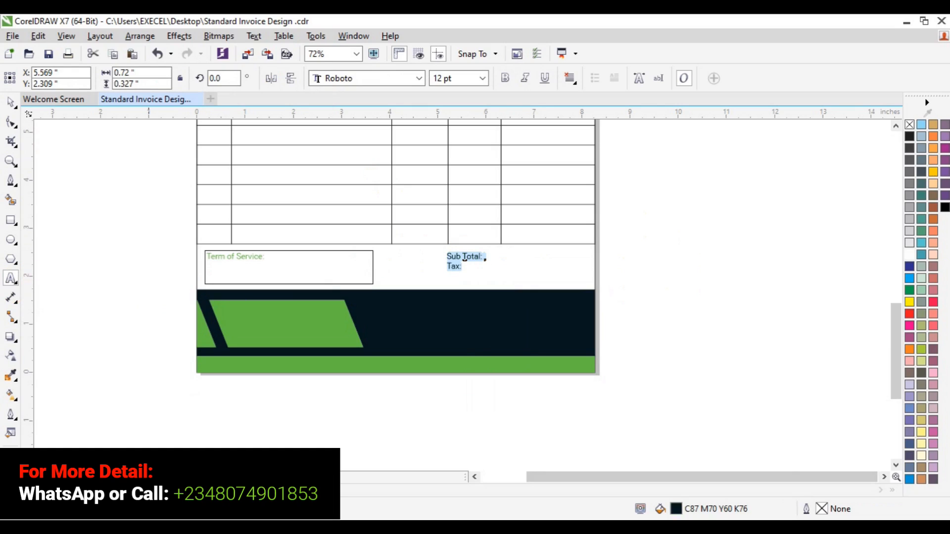
pyautogui.click(419, 78)
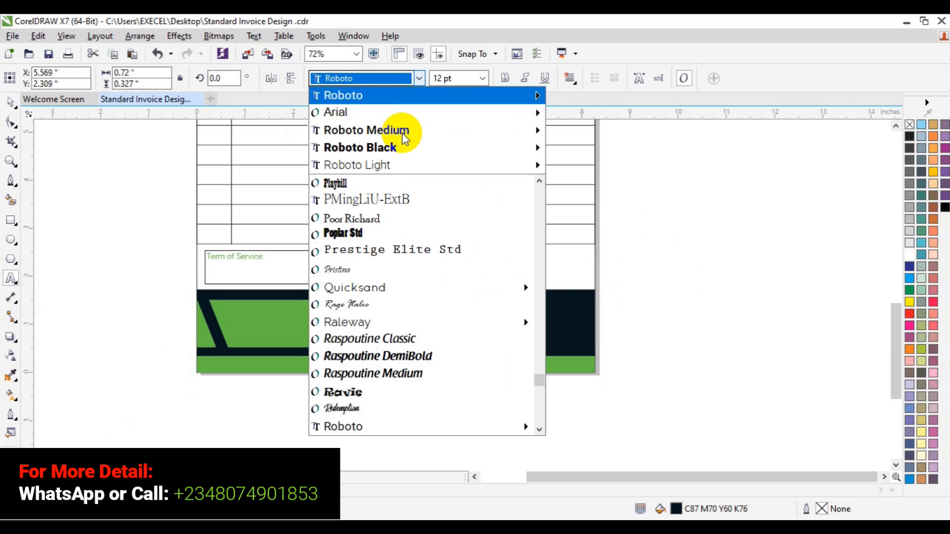
pyautogui.moveTo(403, 134)
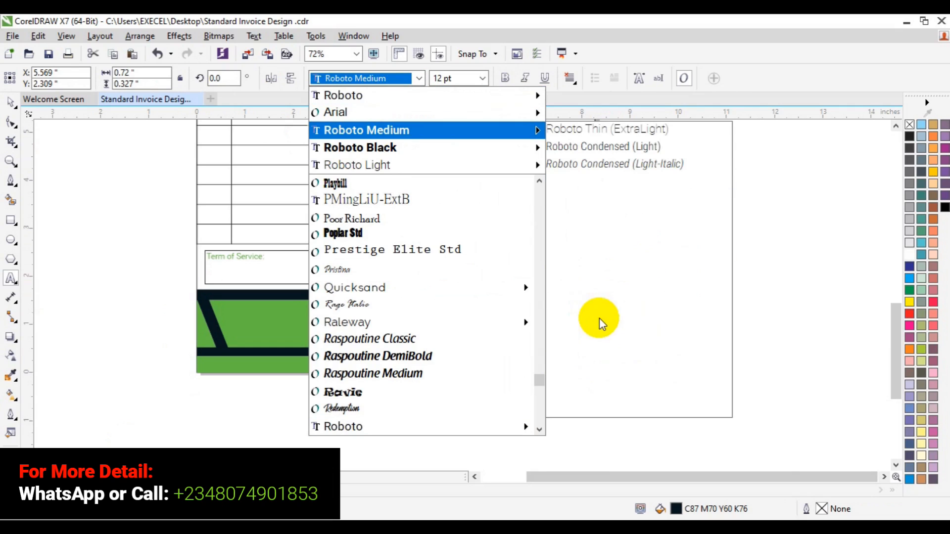
pyautogui.click(592, 393)
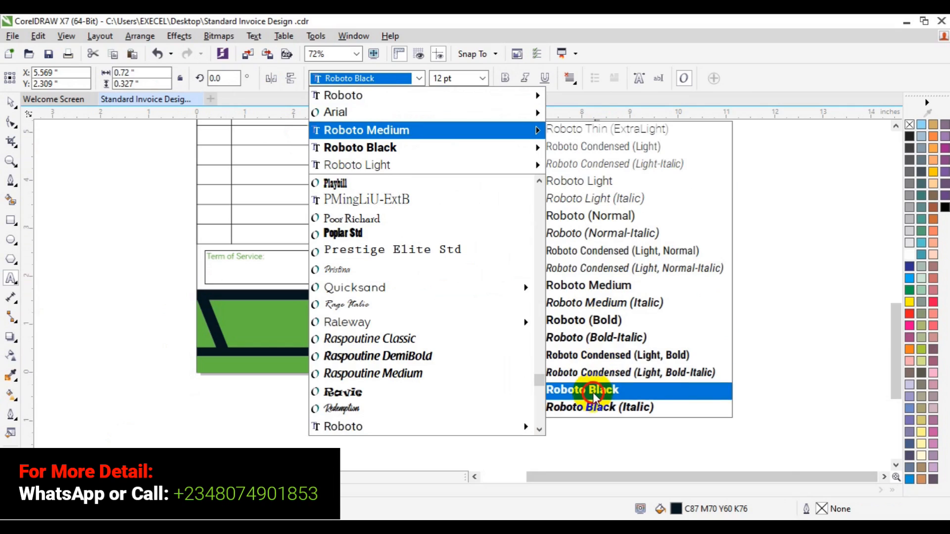
pyautogui.click(484, 83)
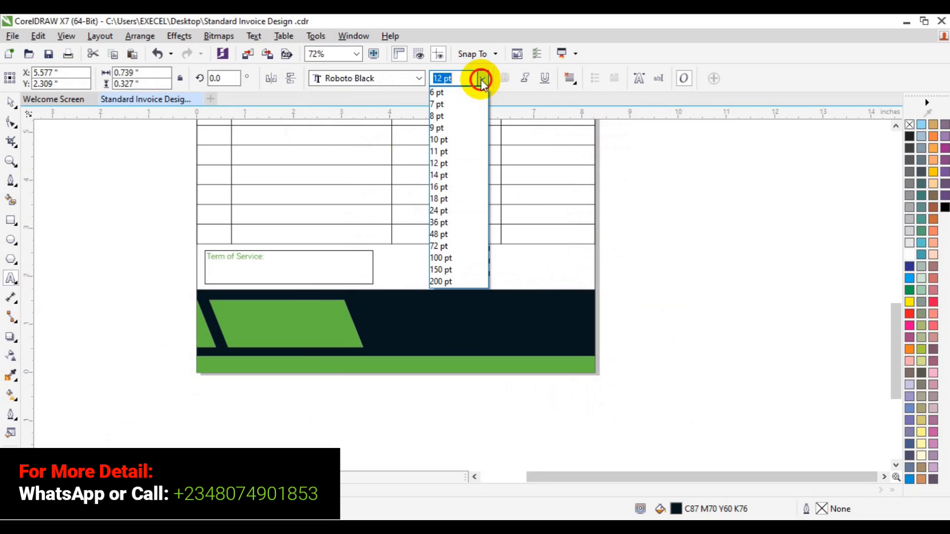
pyautogui.click(454, 197)
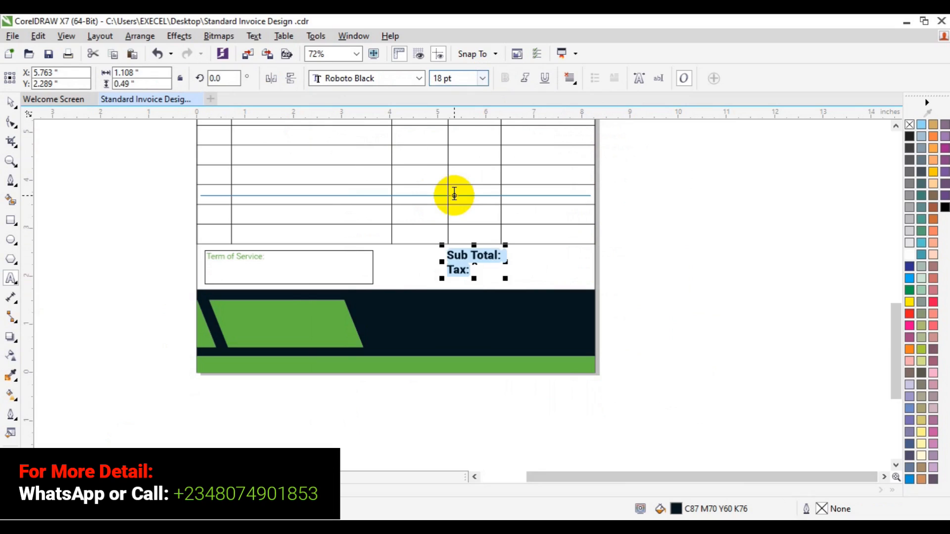
# Nudge the Sub Total and Tax text block slightly downward
pyautogui.click(11, 103)
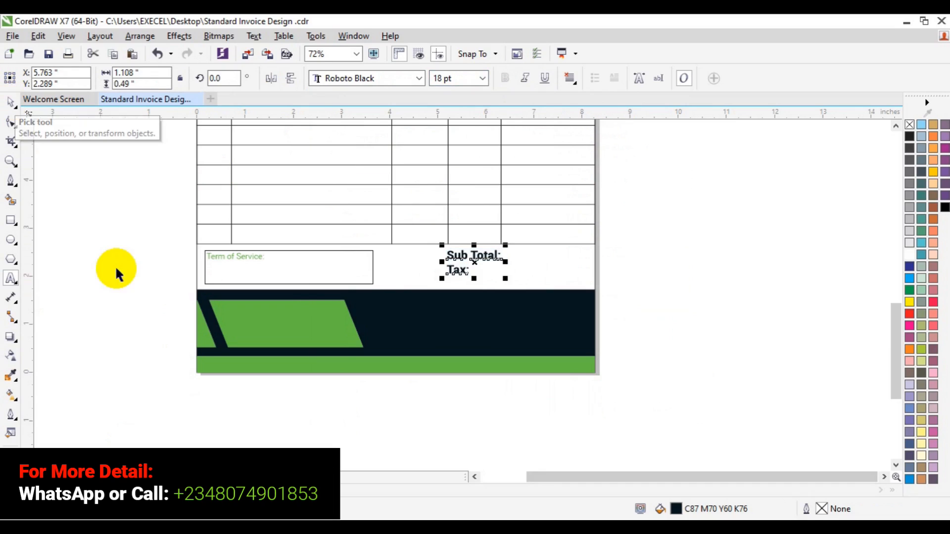
pyautogui.click(459, 264)
pyautogui.moveTo(475, 263); pyautogui.dragTo(473, 269)
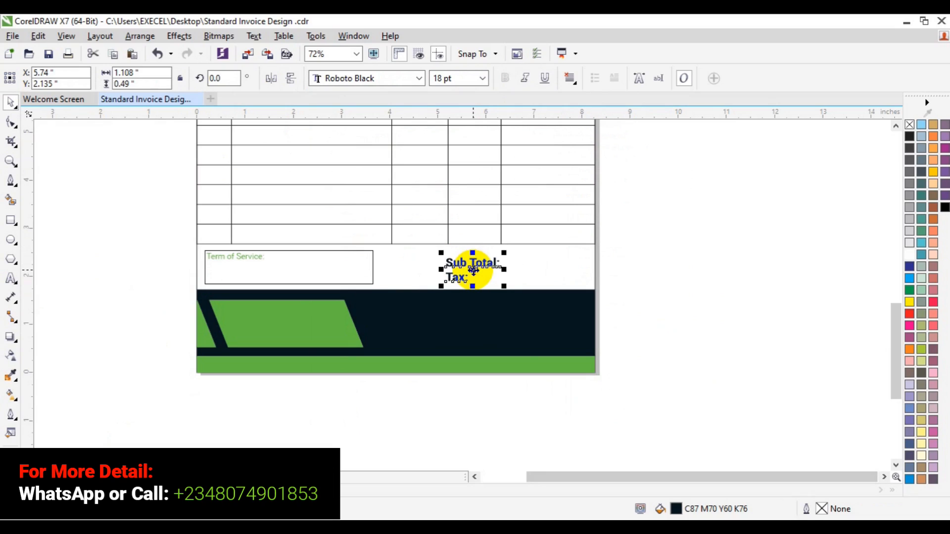
# Set the line spacing of the Sub Total and Tax text to 130%
pyautogui.click(7, 280)
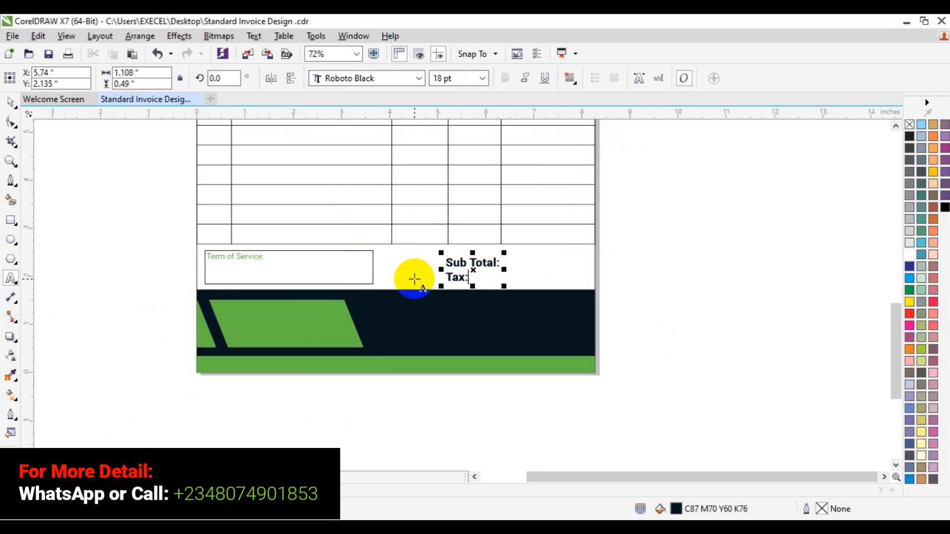
pyautogui.hotkey('ctrl', 'a')
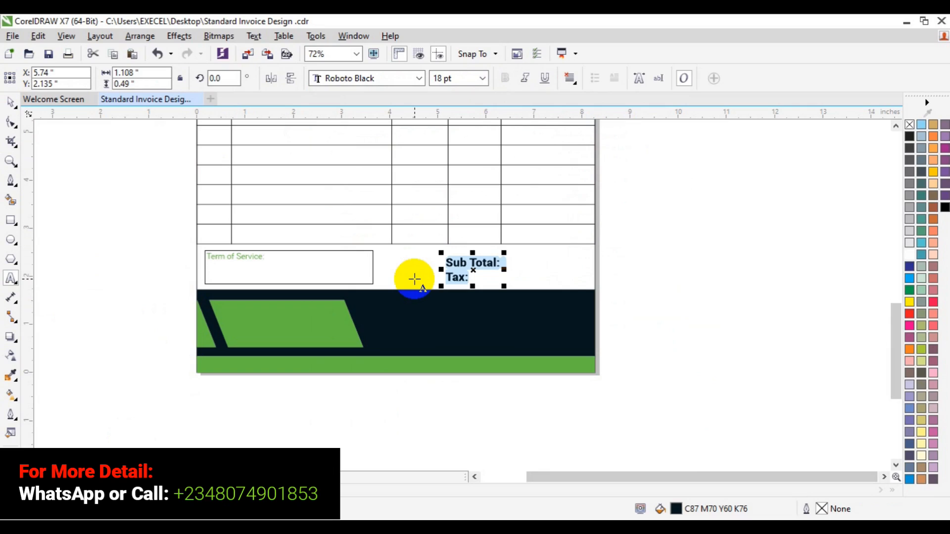
pyautogui.hotkey('ctrl', 't')
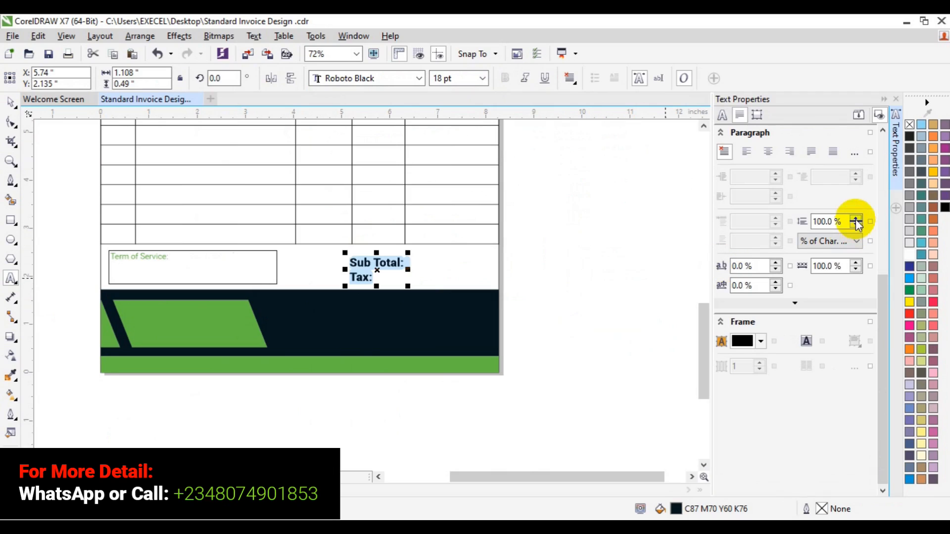
pyautogui.click(821, 221)
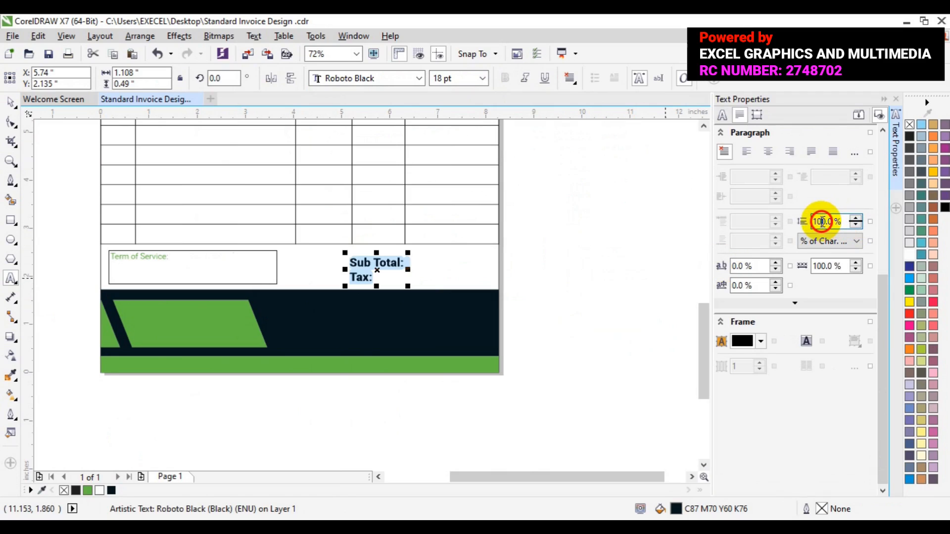
pyautogui.press('BackSpace')
pyautogui.write('3')
pyautogui.press('Return')
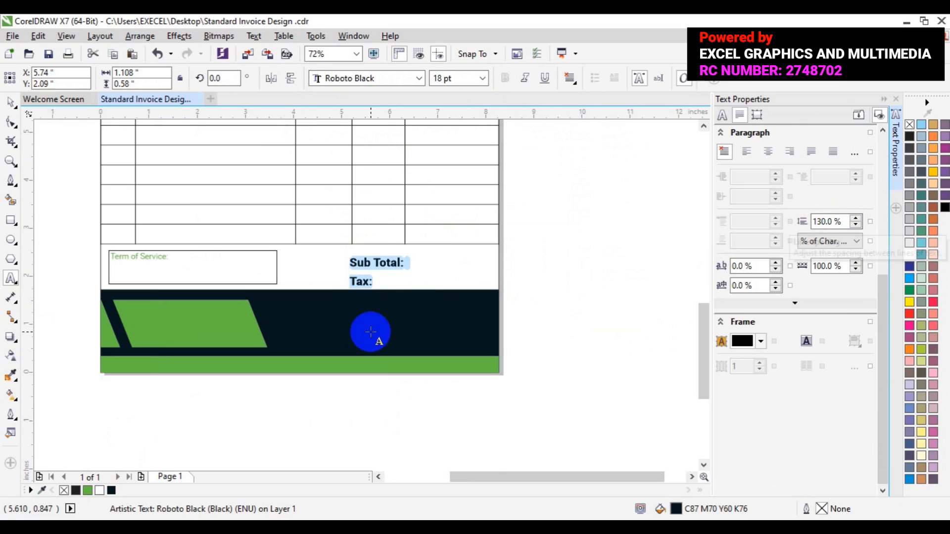
# Add a third line "Total:" to the block and color it green
pyautogui.click(374, 281)
pyautogui.click(374, 281)
pyautogui.press('Return')
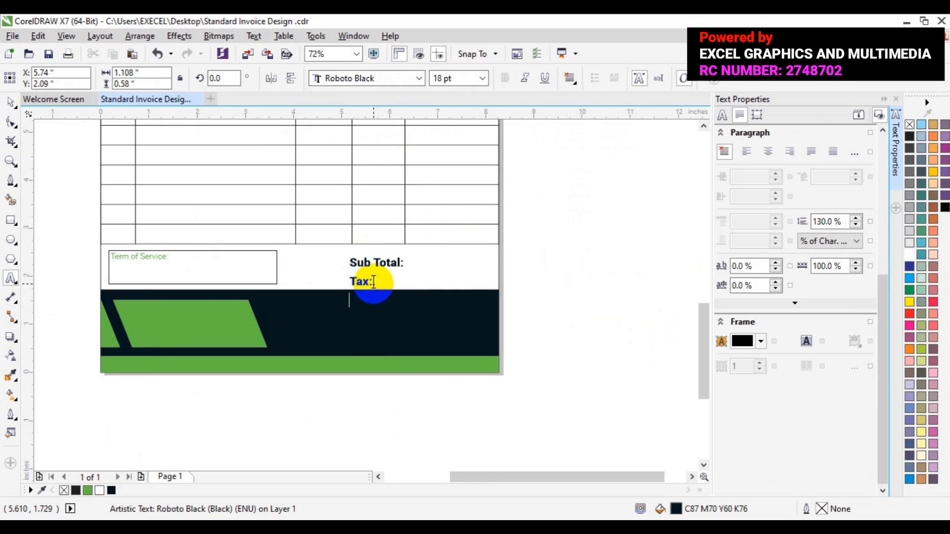
pyautogui.write('Total:')
pyautogui.hotkey('shift', 'Left')
pyautogui.hotkey('shift', 'Left')
pyautogui.hotkey('shift', 'Left')
pyautogui.hotkey('shift', 'Left')
pyautogui.hotkey('shift', 'Left')
pyautogui.click(87, 491)
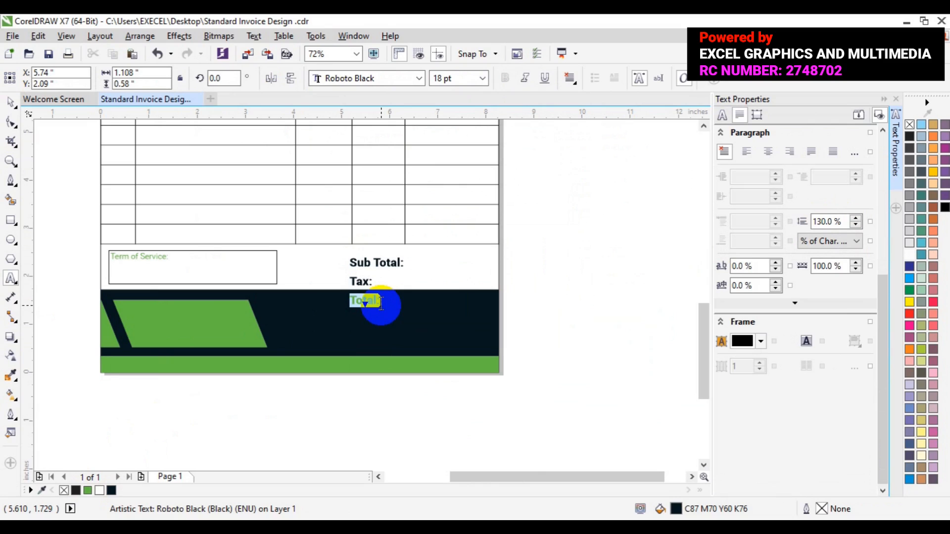
pyautogui.click(381, 302)
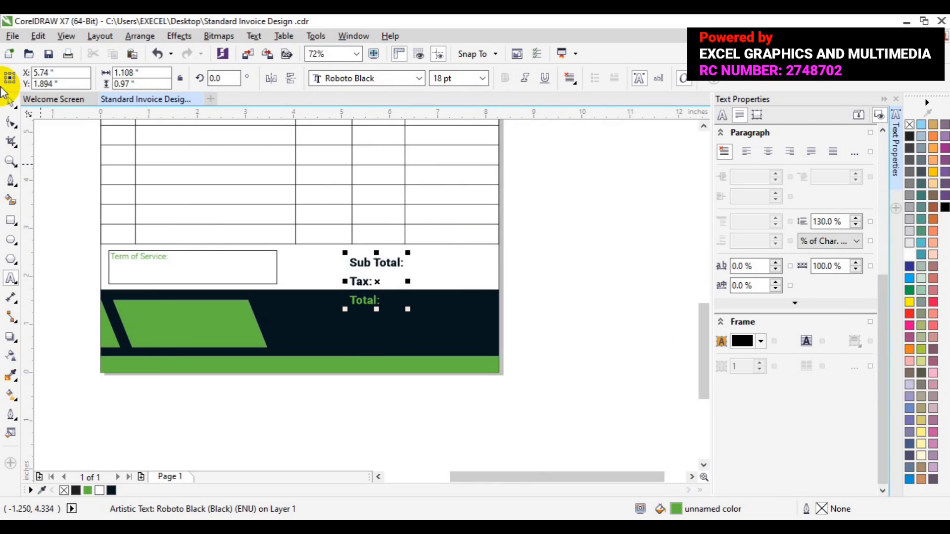
# Nudge the Sub Total, Tax and Total text block downward with the arrow keys
pyautogui.click(10, 101)
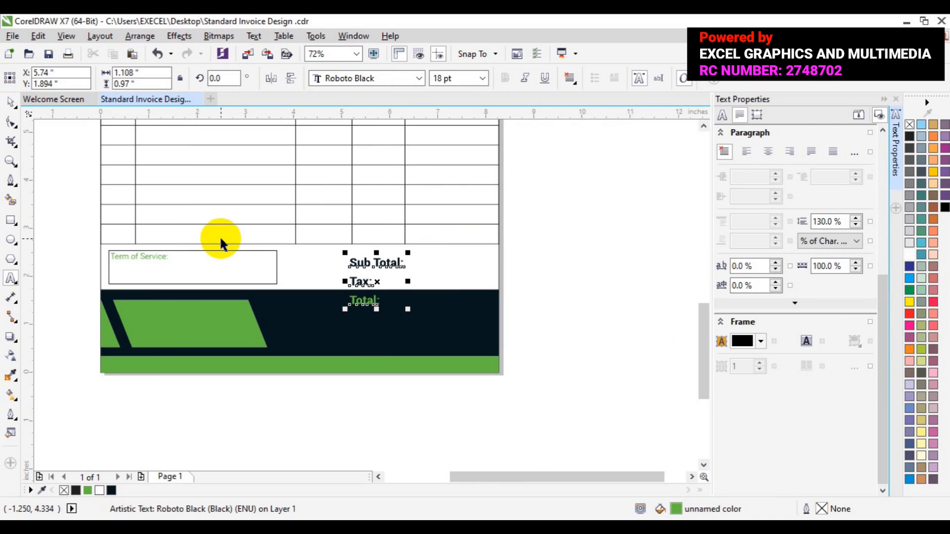
pyautogui.press('Up')
pyautogui.press('Up')
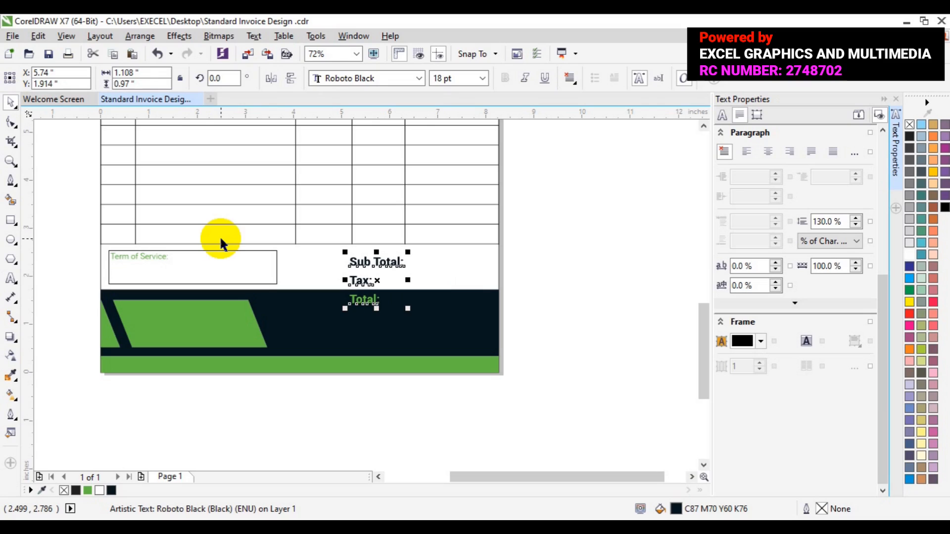
pyautogui.press('Down')
pyautogui.press('Down')
pyautogui.press('Down')
pyautogui.press('Down')
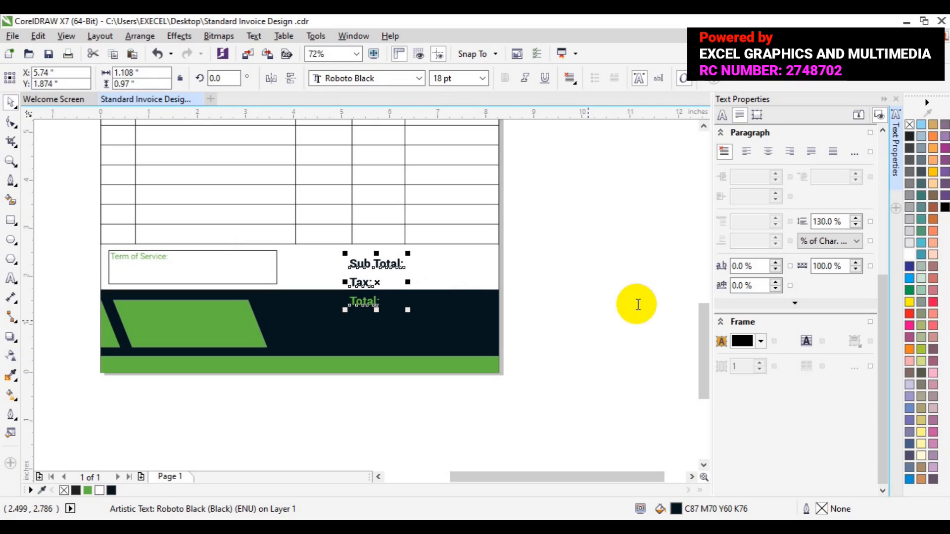
# Set the totals block's line spacing to 143%
pyautogui.click(822, 221)
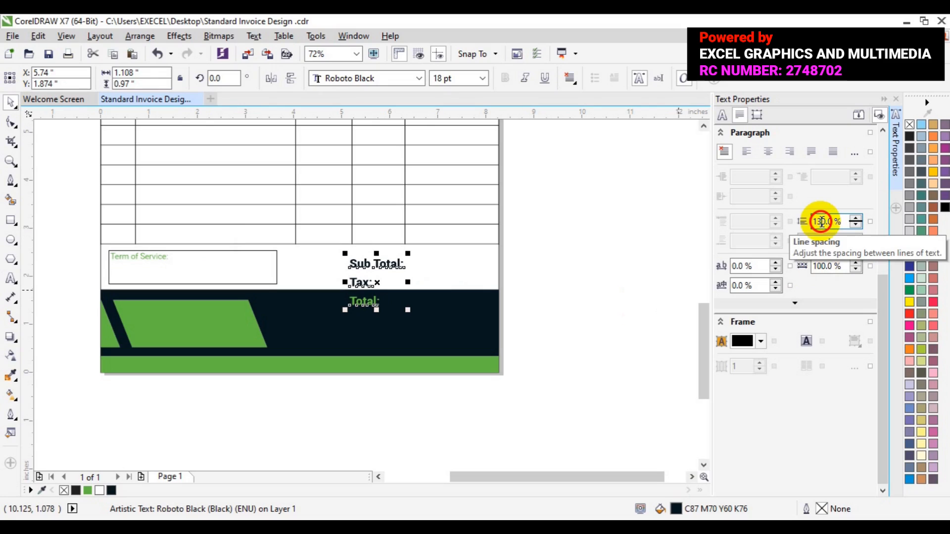
pyautogui.press('BackSpace')
pyautogui.write('4')
pyautogui.press('Return')
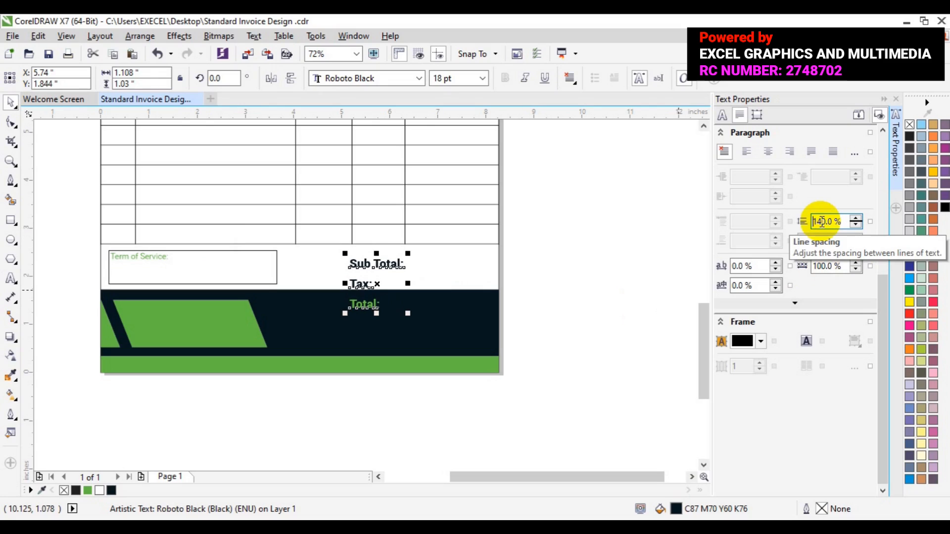
pyautogui.press('Up')
pyautogui.press('Up')
pyautogui.press('Up')
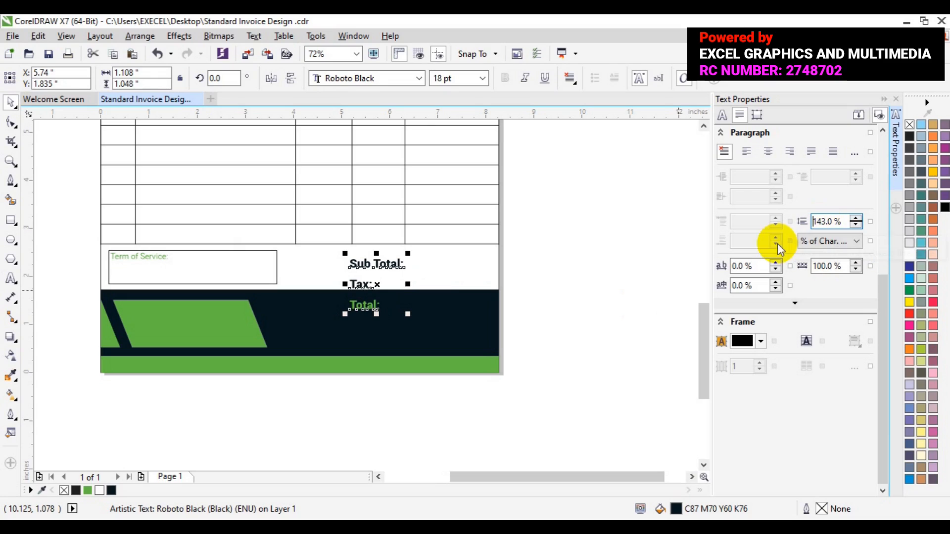
# Reposition the totals text block slightly upward above the dark footer band
pyautogui.click(433, 282)
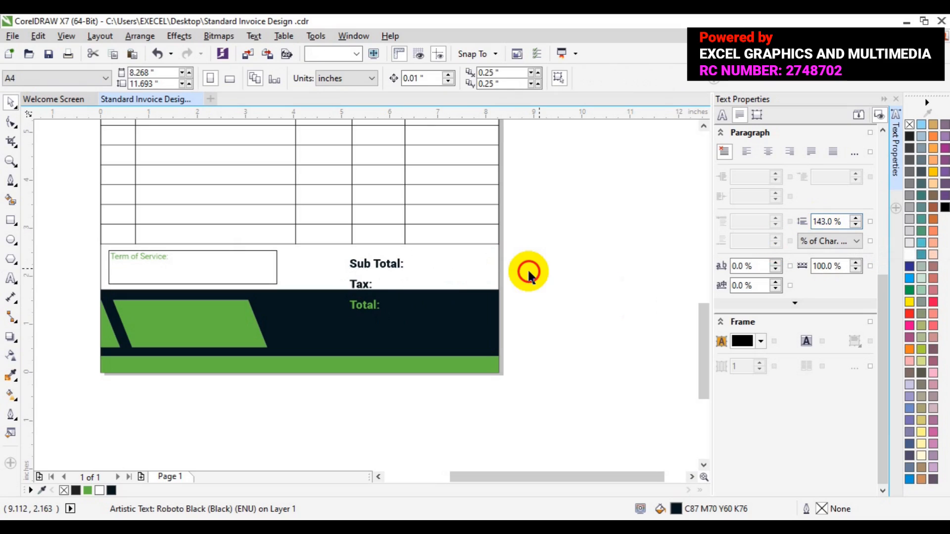
pyautogui.click(365, 289)
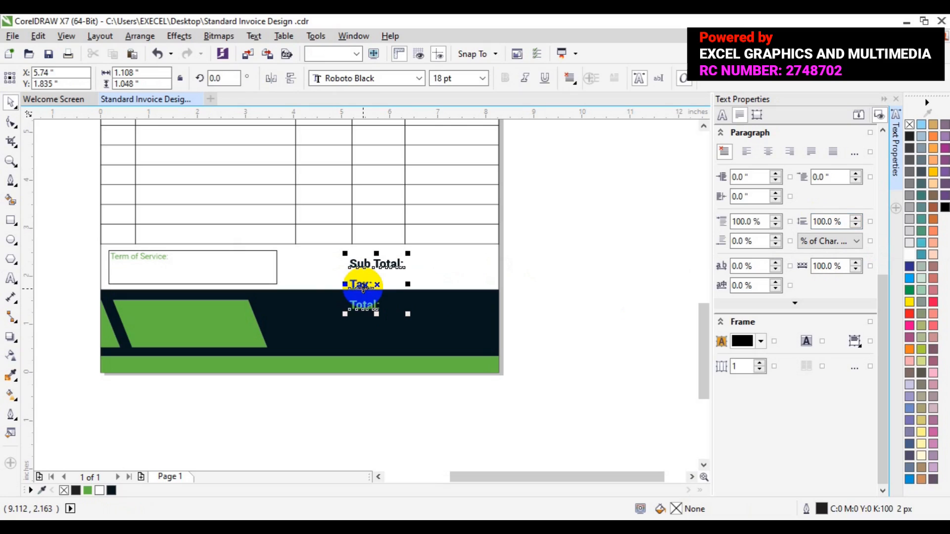
pyautogui.moveTo(364, 289); pyautogui.dragTo(364, 287)
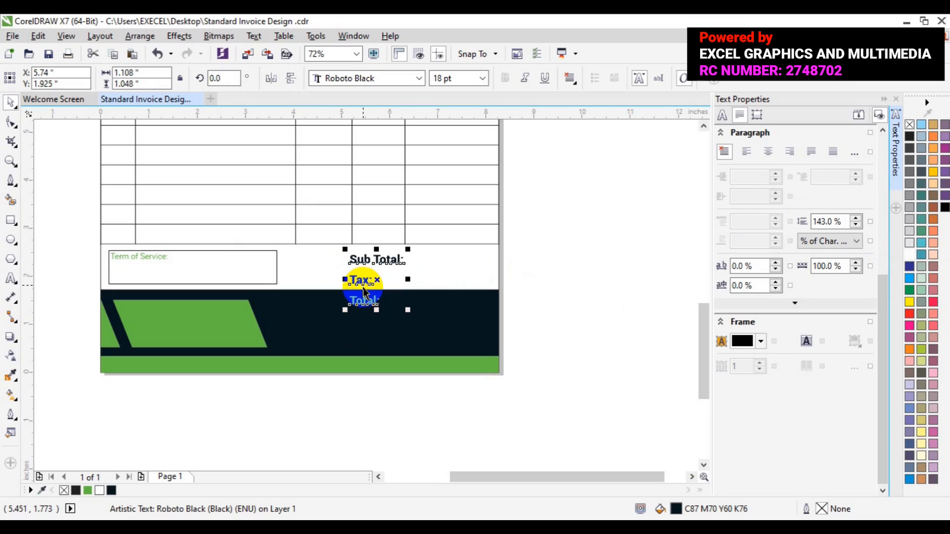
pyautogui.moveTo(363, 289); pyautogui.dragTo(363, 291)
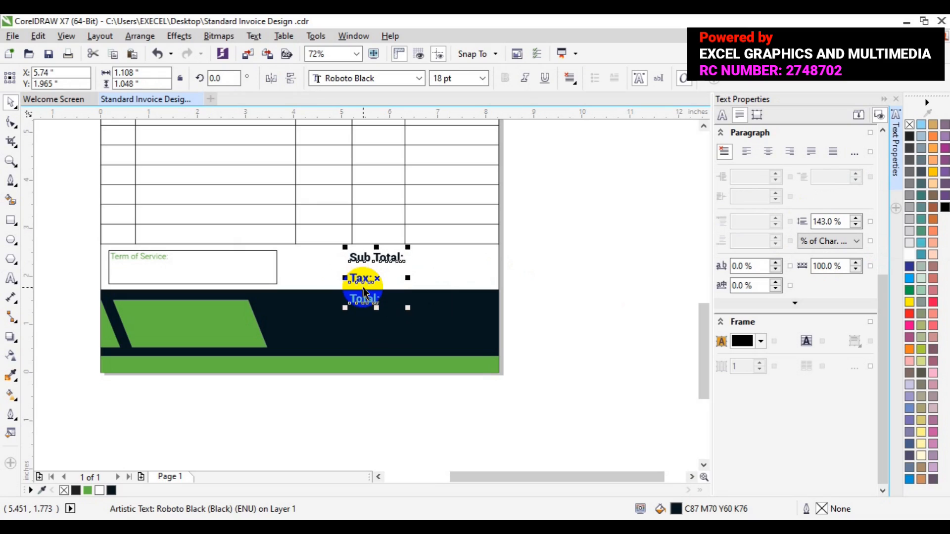
pyautogui.click(633, 289)
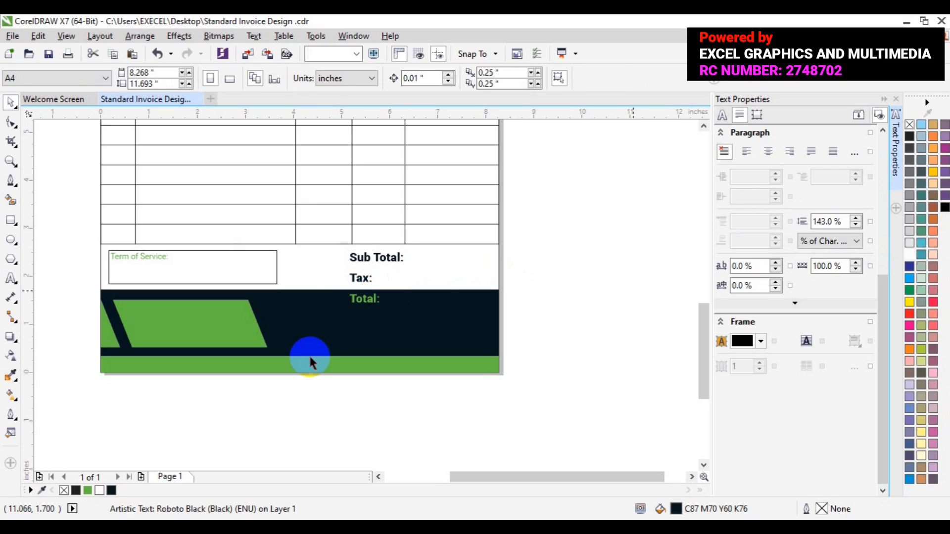
# Draw a horizontal line about 2.37 inches long below the Total label with the Pen tool
pyautogui.click(10, 187)
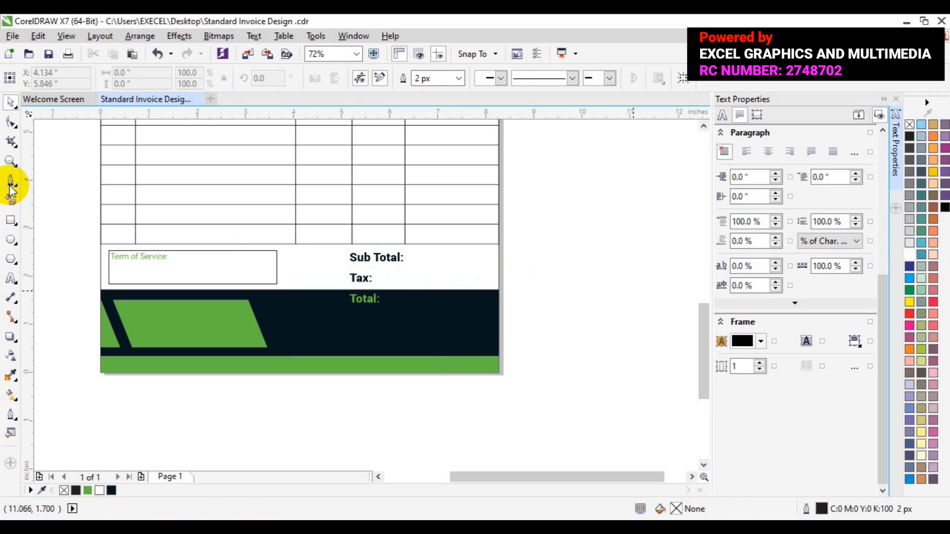
pyautogui.click(11, 185)
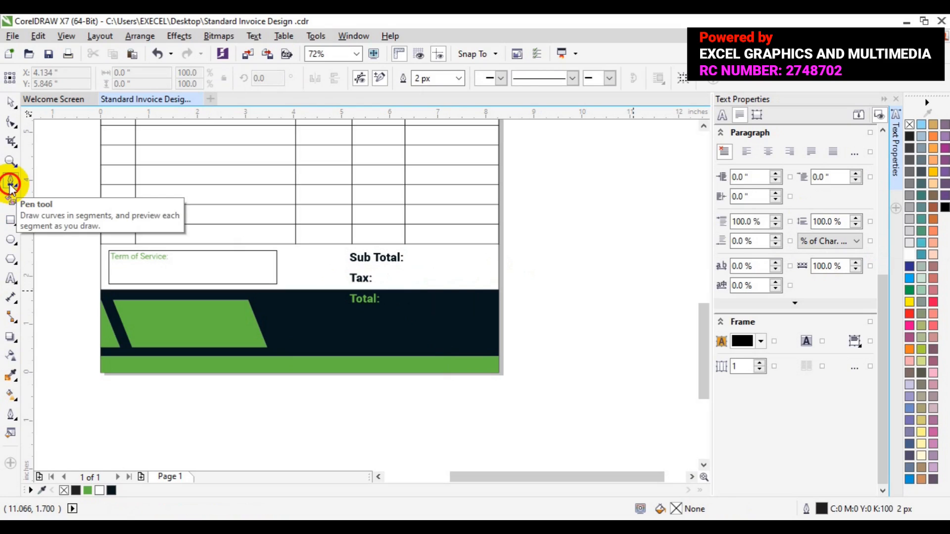
pyautogui.click(363, 342)
pyautogui.click(477, 341)
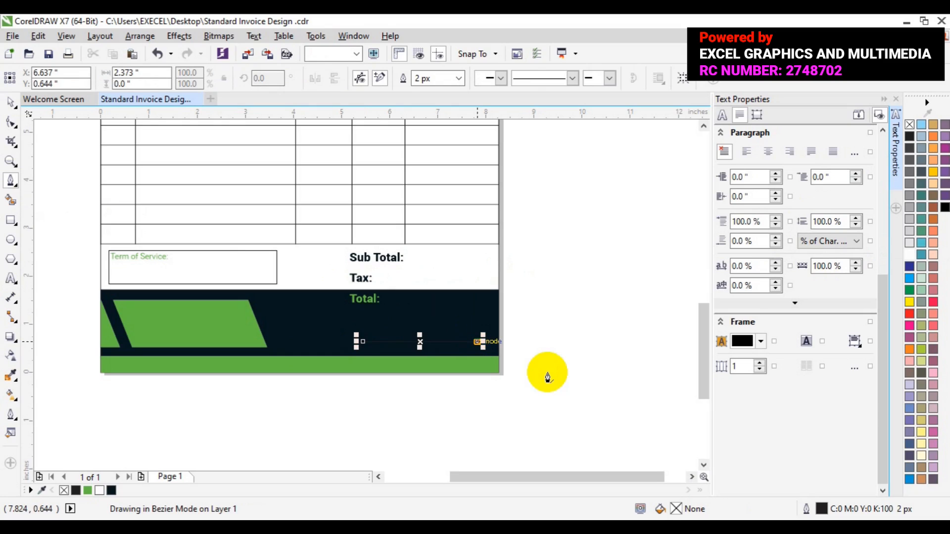
pyautogui.press('Escape')
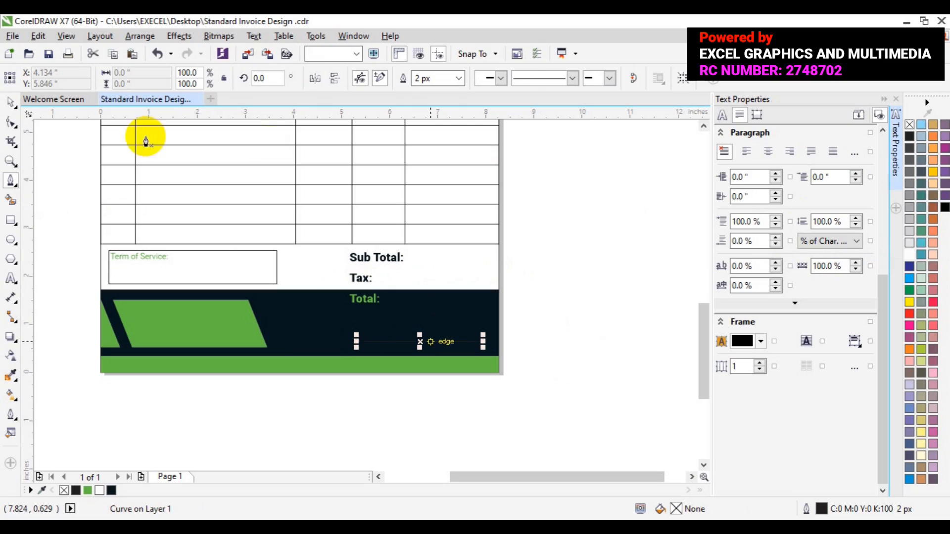
pyautogui.click(11, 104)
pyautogui.click(284, 275)
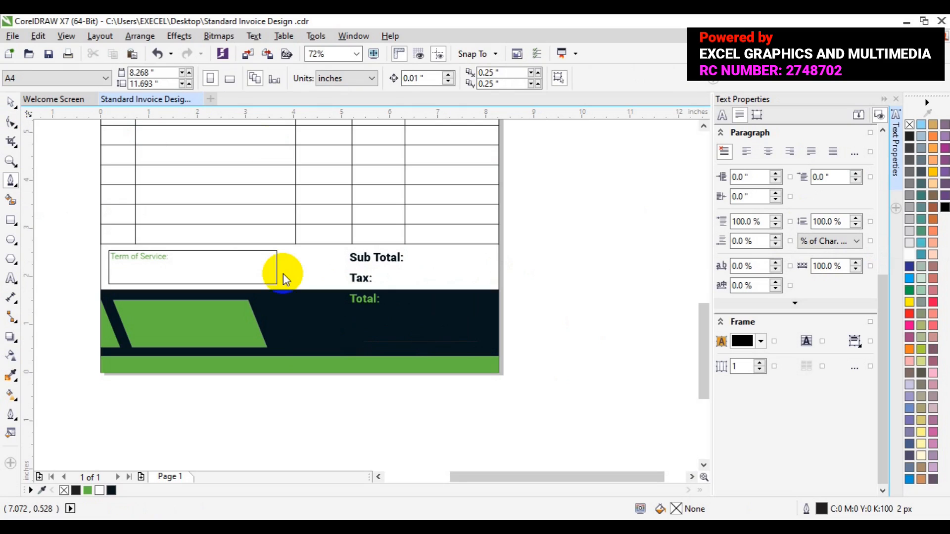
# Set the outline colour of the line under Total to white
pyautogui.click(408, 342)
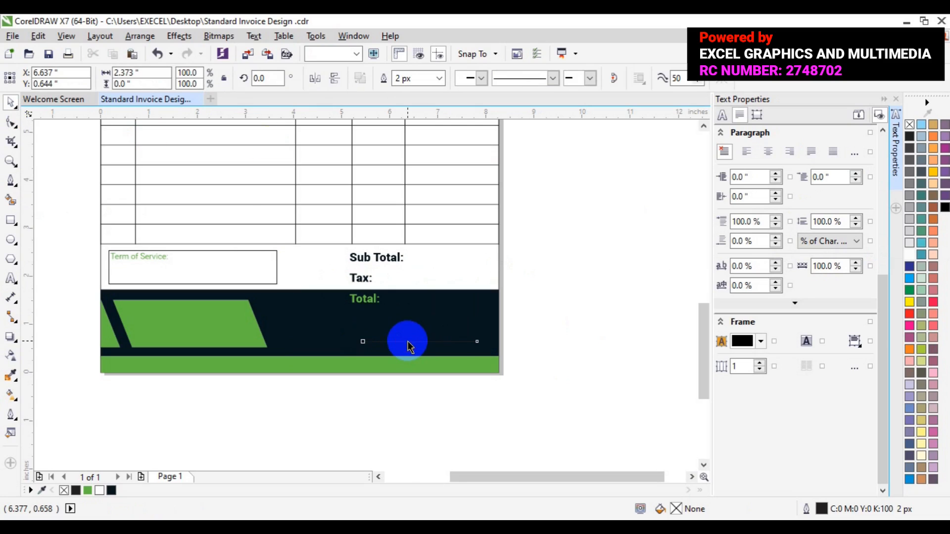
pyautogui.rightClick(910, 254)
pyautogui.click(571, 290)
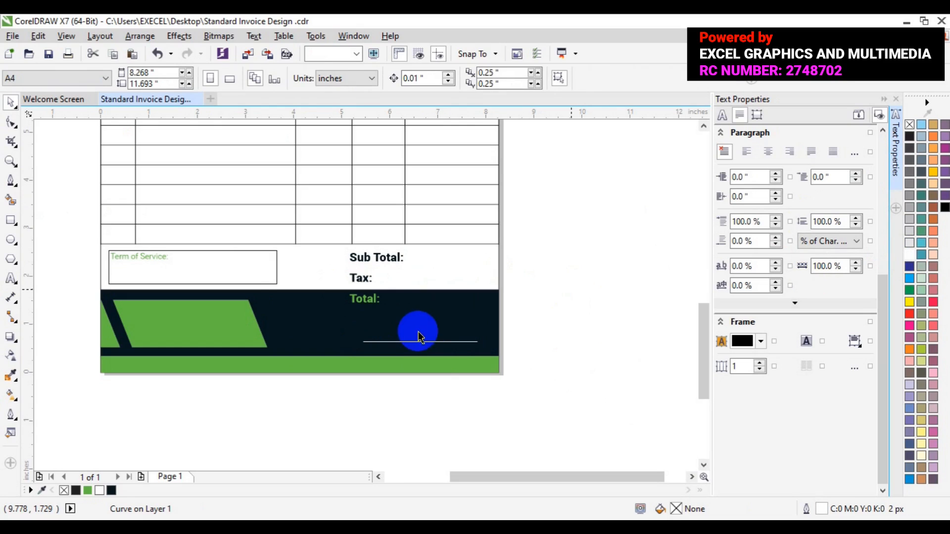
# Nudge the white line slightly upward
pyautogui.click(418, 343)
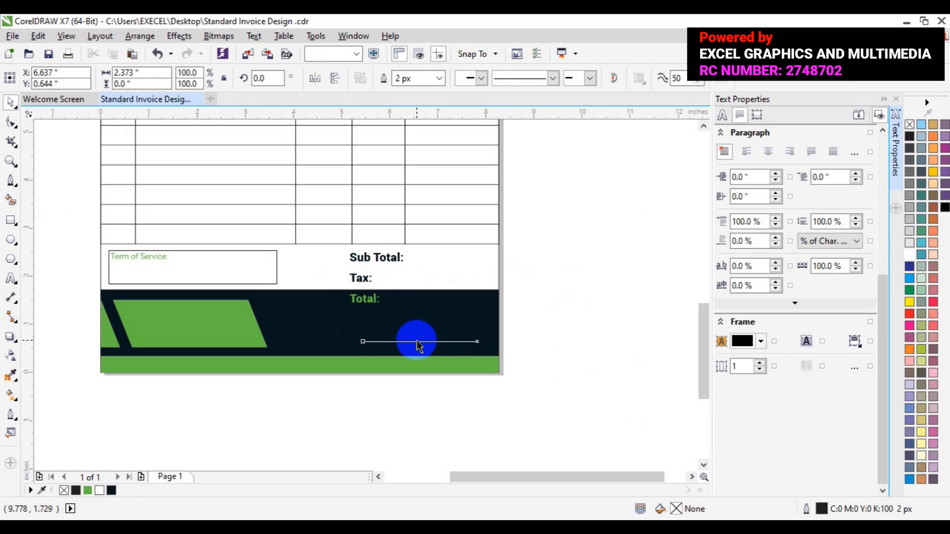
pyautogui.press('Up')
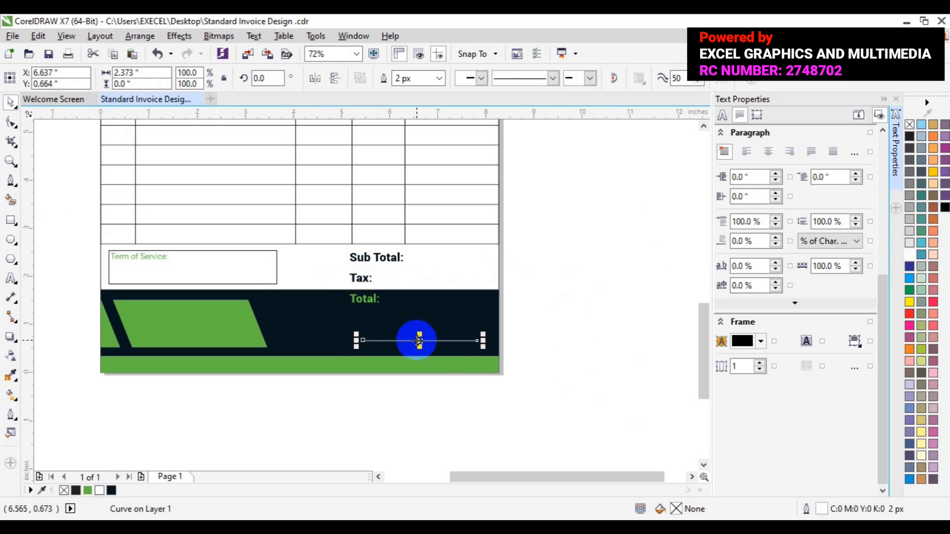
pyautogui.moveTo(417, 341); pyautogui.dragTo(417, 339)
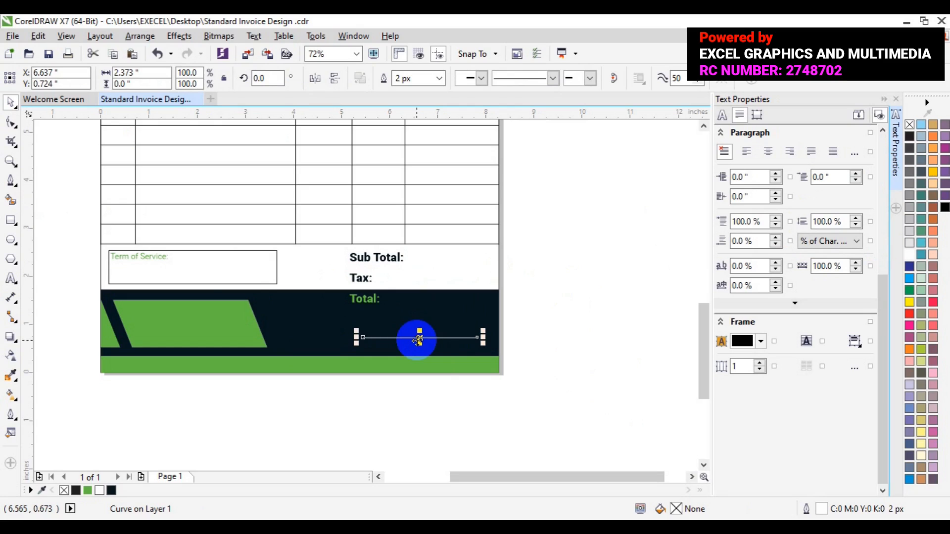
# Duplicate the "Term of Service:" text and move the copy just below the white line
pyautogui.click(150, 258)
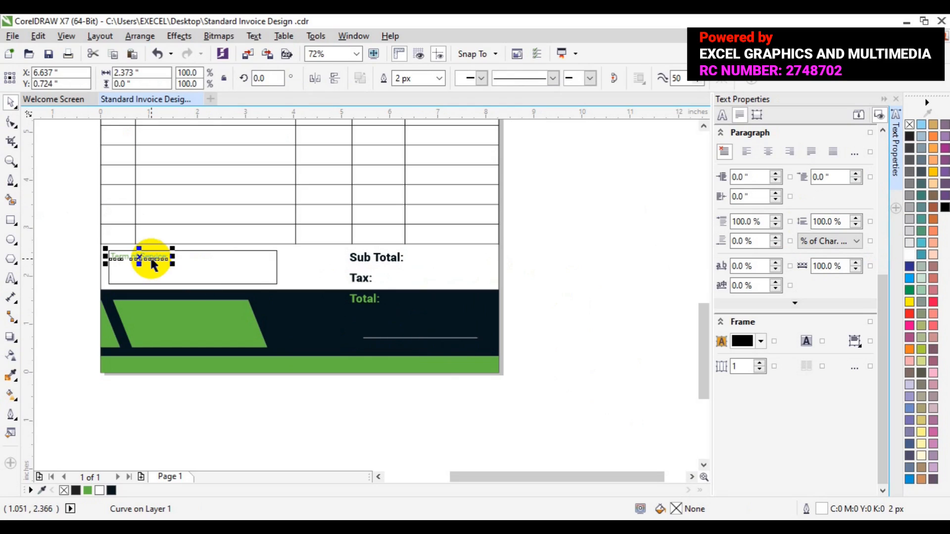
pyautogui.hotkey('ctrl', 'd')
pyautogui.moveTo(150, 247); pyautogui.dragTo(421, 349)
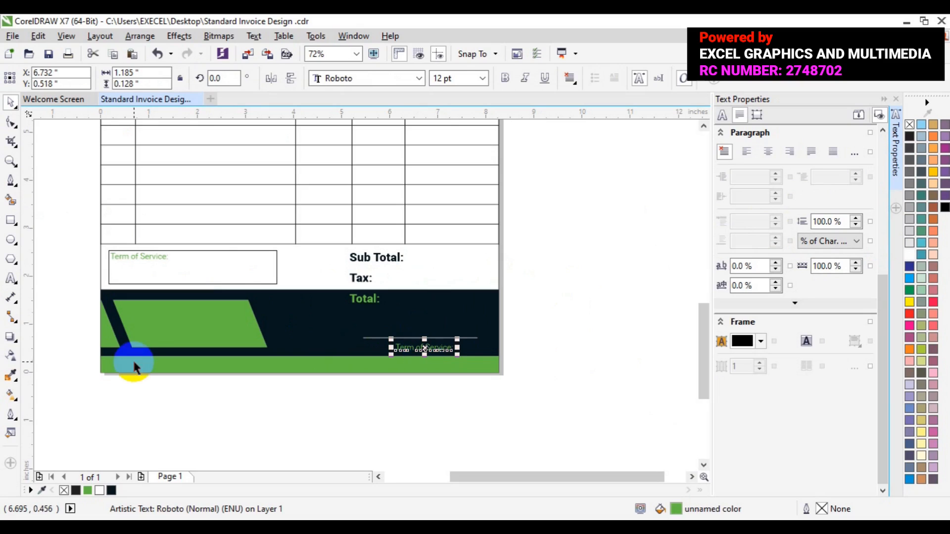
# Replace the copied text with "Signature & Date"
pyautogui.click(10, 280)
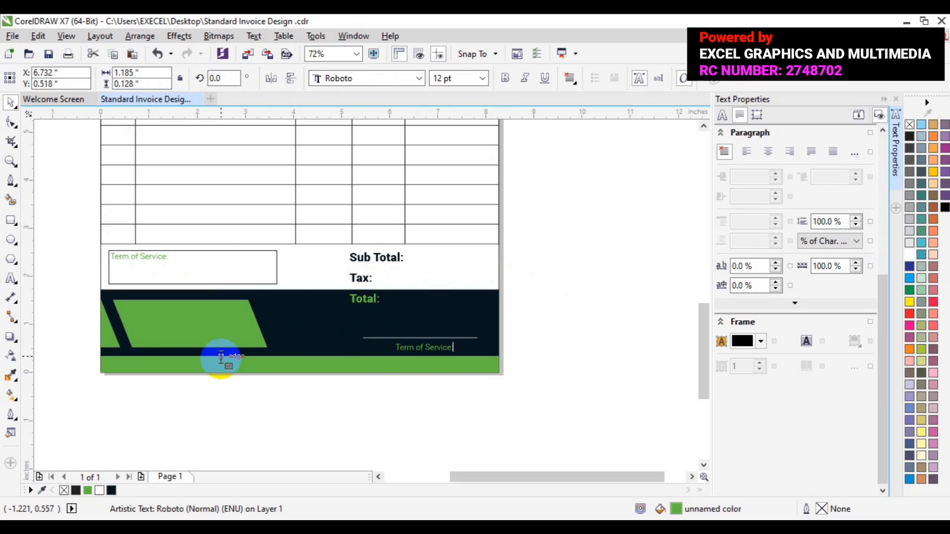
pyautogui.hotkey('ctrl', 'a')
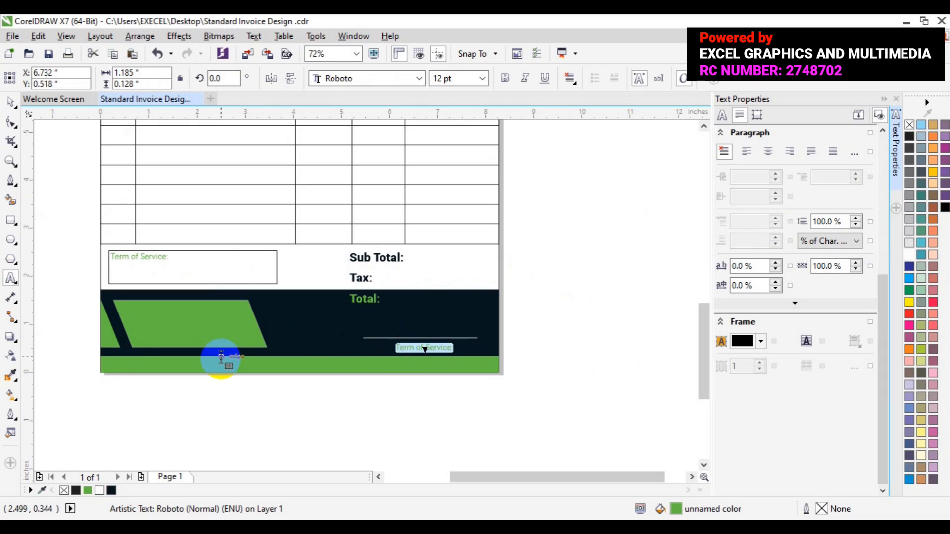
pyautogui.write('Signature&')
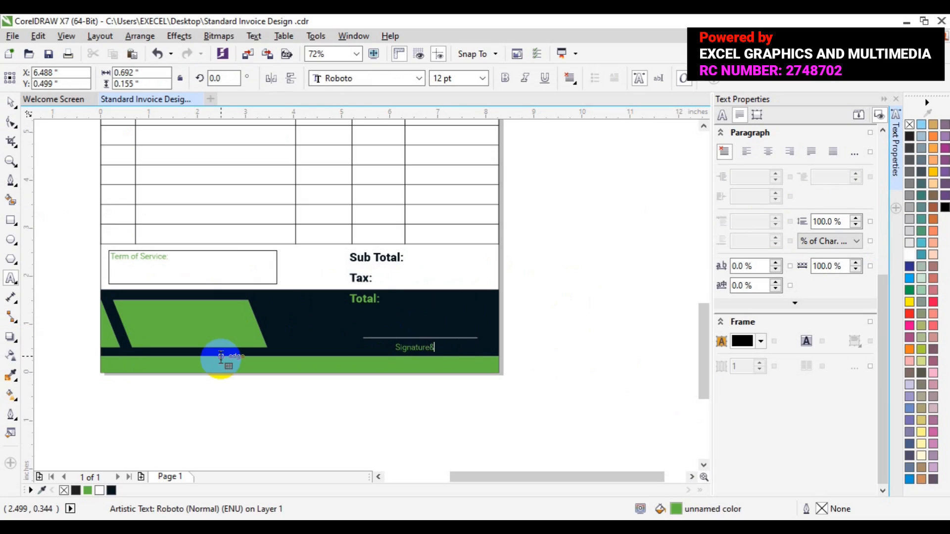
pyautogui.write('Date')
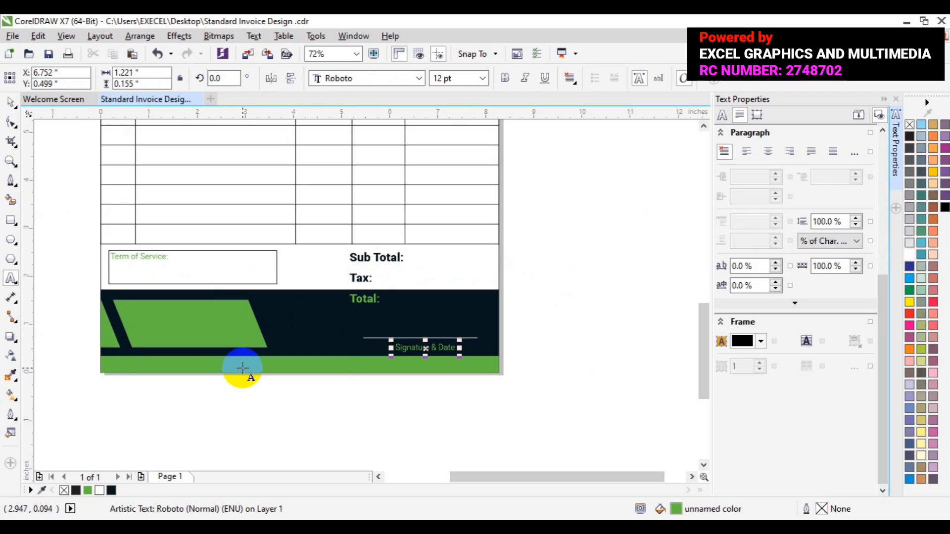
# Colour the Signature & Date text white
pyautogui.hotkey('ctrl', 'a')
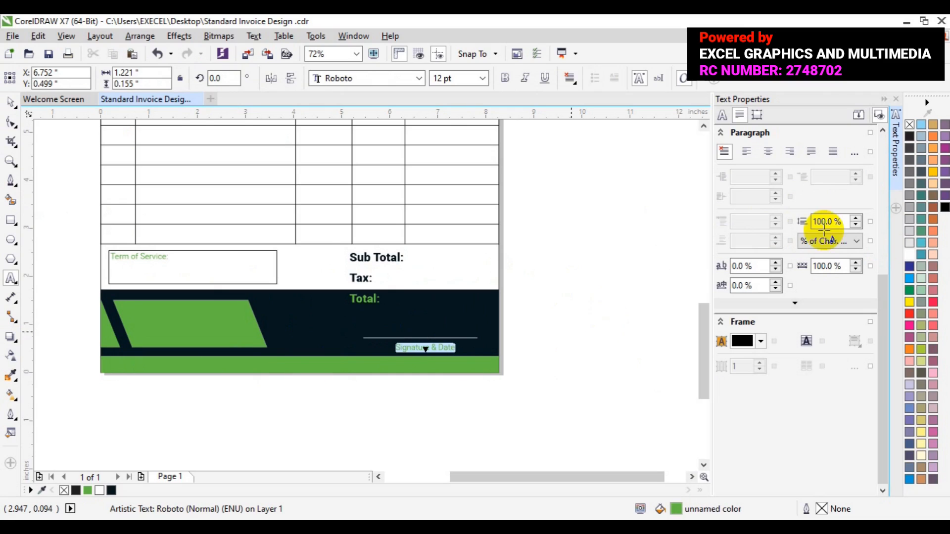
pyautogui.click(909, 254)
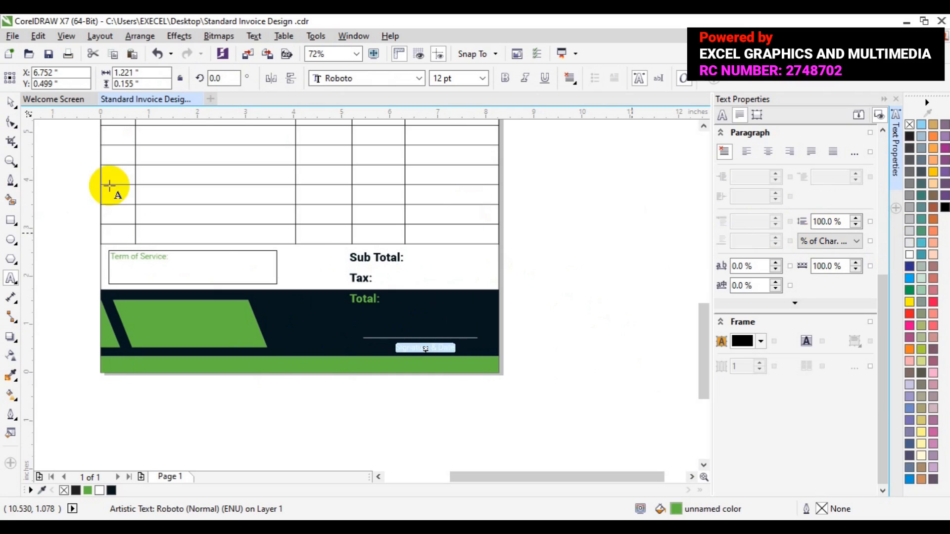
pyautogui.click(11, 102)
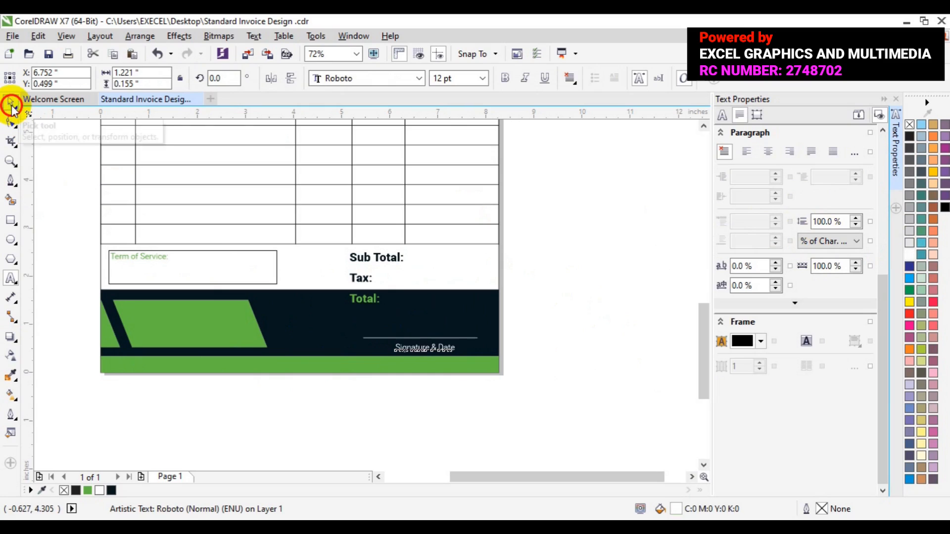
# Center the Signature & Date text on the line, group the two and nudge the group slightly up
pyautogui.keyDown('shift'); pyautogui.click(379, 338); pyautogui.keyUp('shift')
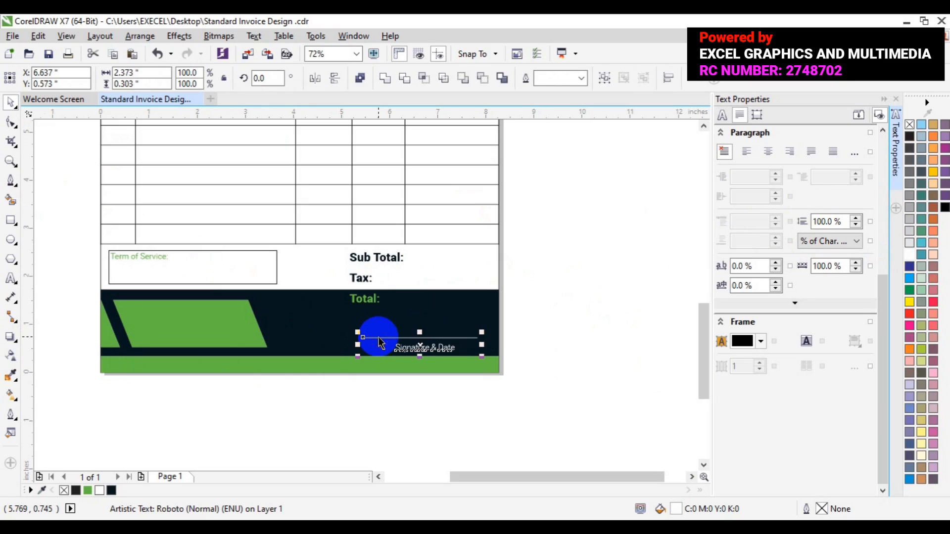
pyautogui.press('c')
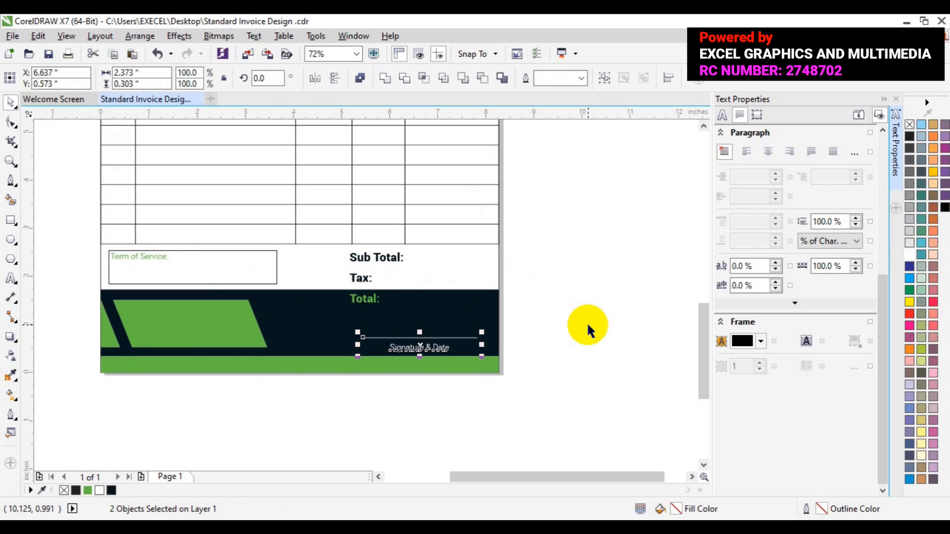
pyautogui.click(604, 81)
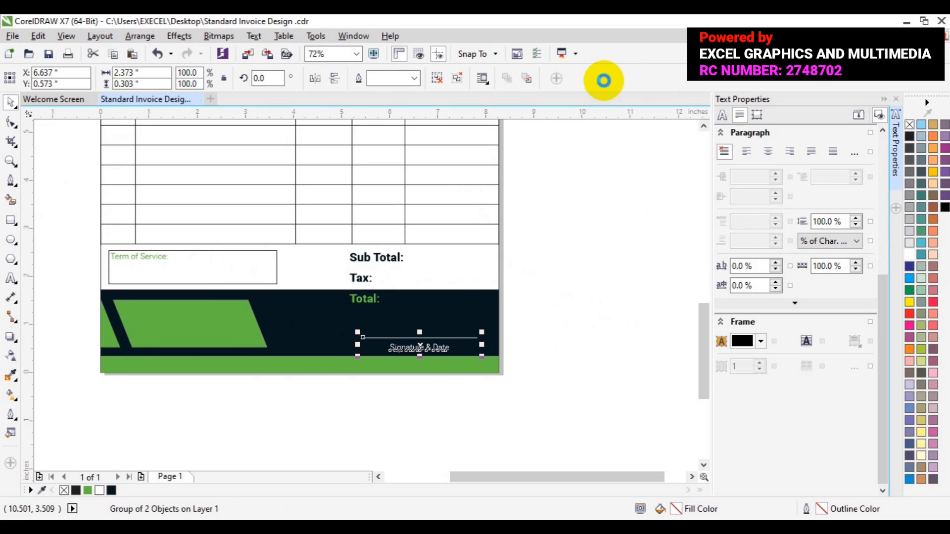
pyautogui.press('Up')
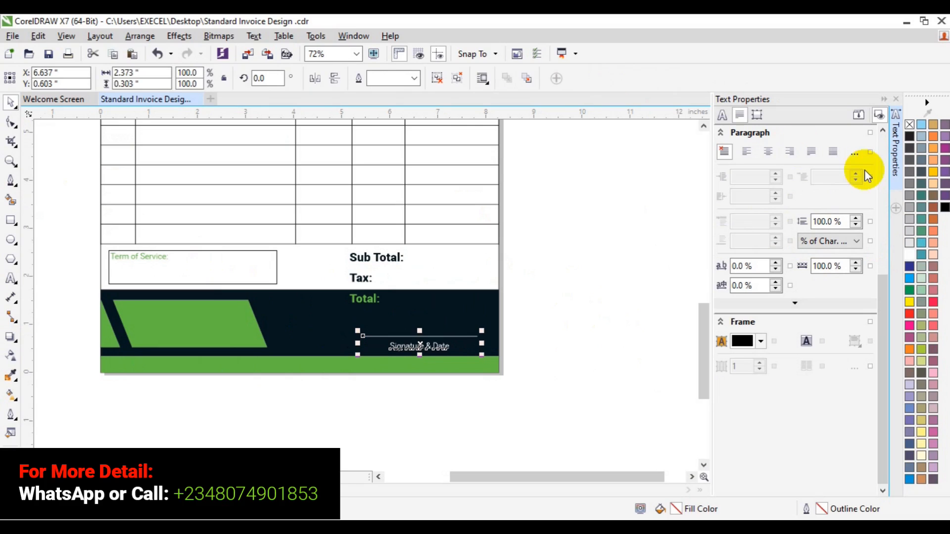
# Add artistic text "Thank For Your Patronage" below the page
pyautogui.click(896, 184)
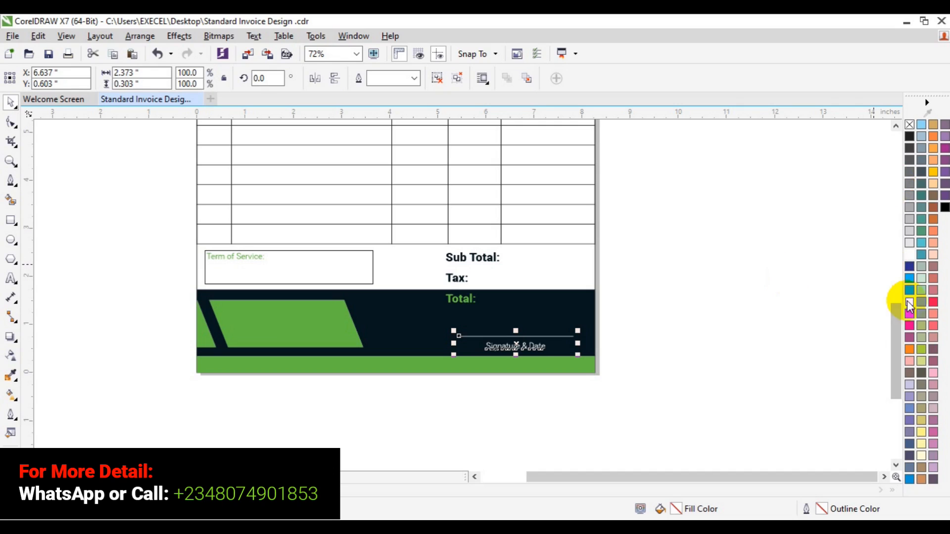
pyautogui.click(893, 319)
pyautogui.moveTo(893, 319)
pyautogui.mouseDown()
pyautogui.moveTo(881, 228)
pyautogui.moveTo(883, 324)
pyautogui.mouseUp()
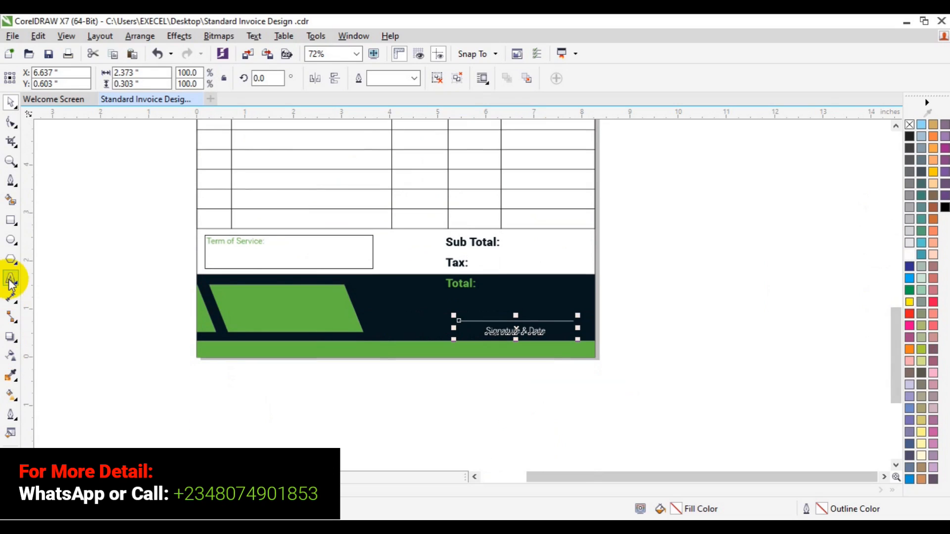
pyautogui.click(131, 415)
pyautogui.click(200, 405)
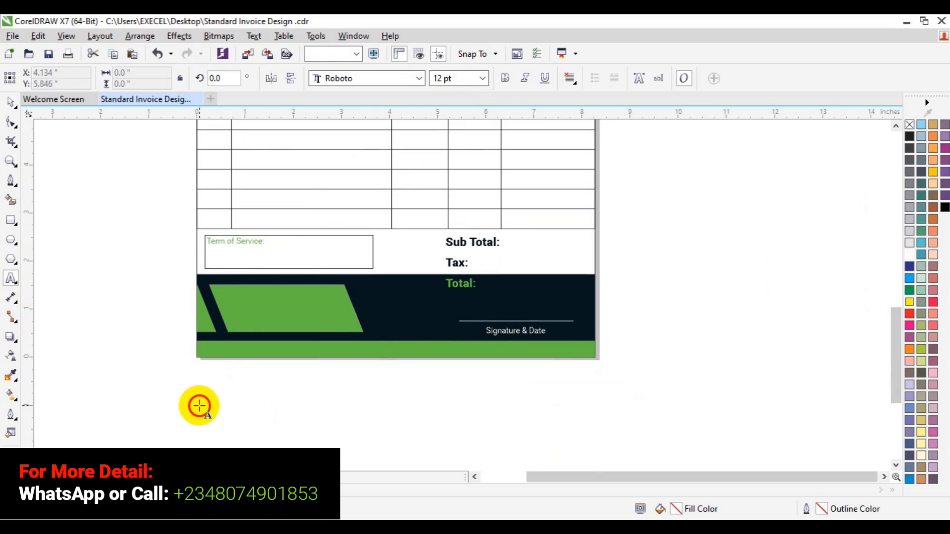
pyautogui.press('F8')
pyautogui.click(199, 405)
pyautogui.write('Thank ')
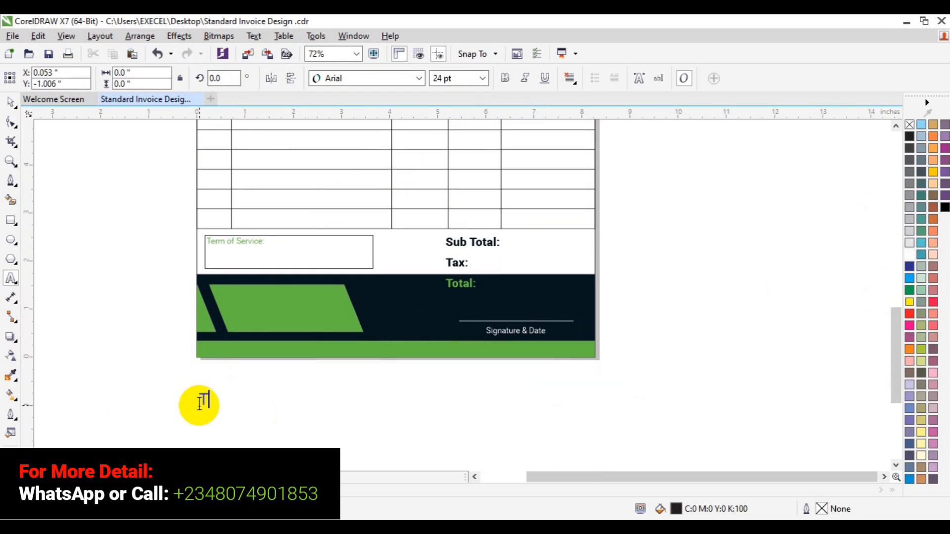
pyautogui.write('for')
pyautogui.press('Escape')
pyautogui.write('Your  ')
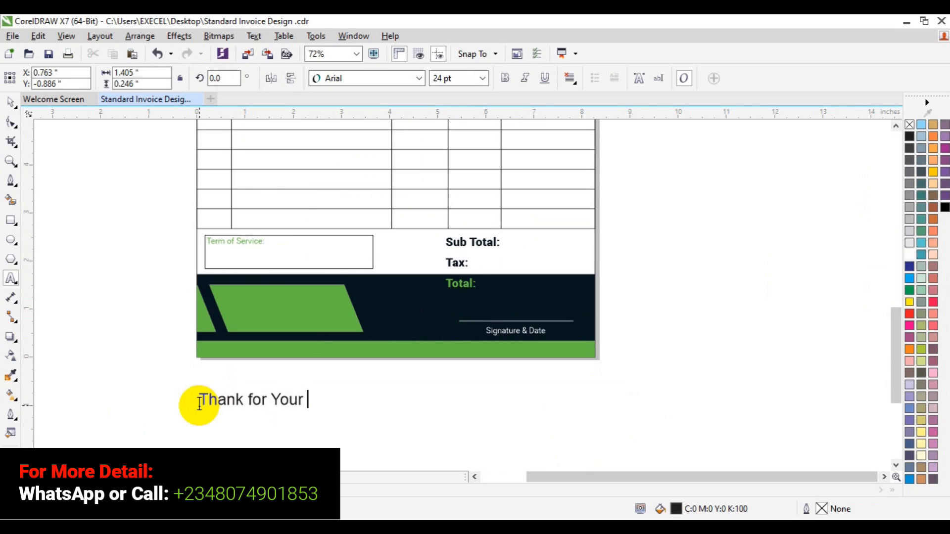
pyautogui.write('Pat')
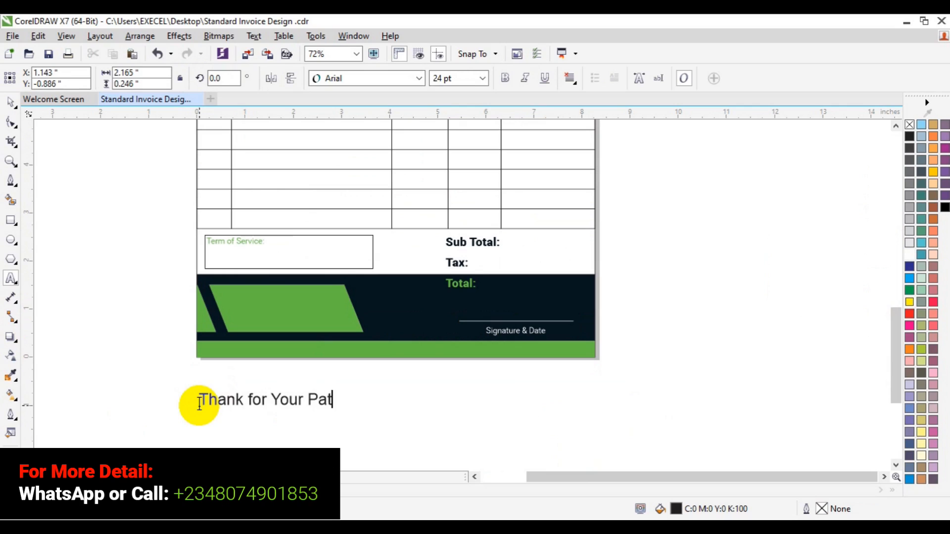
pyautogui.write('ronage')
pyautogui.doubleClick(253, 400)
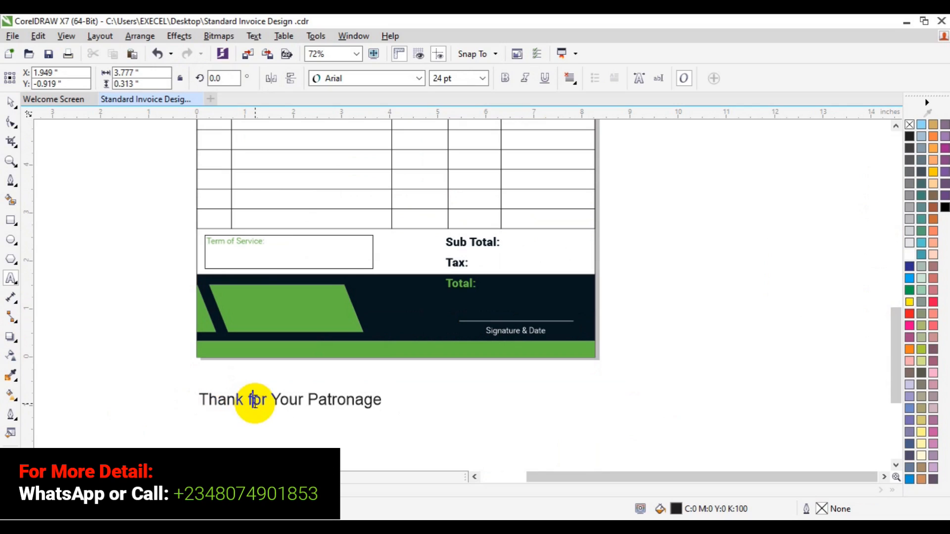
pyautogui.write('F')
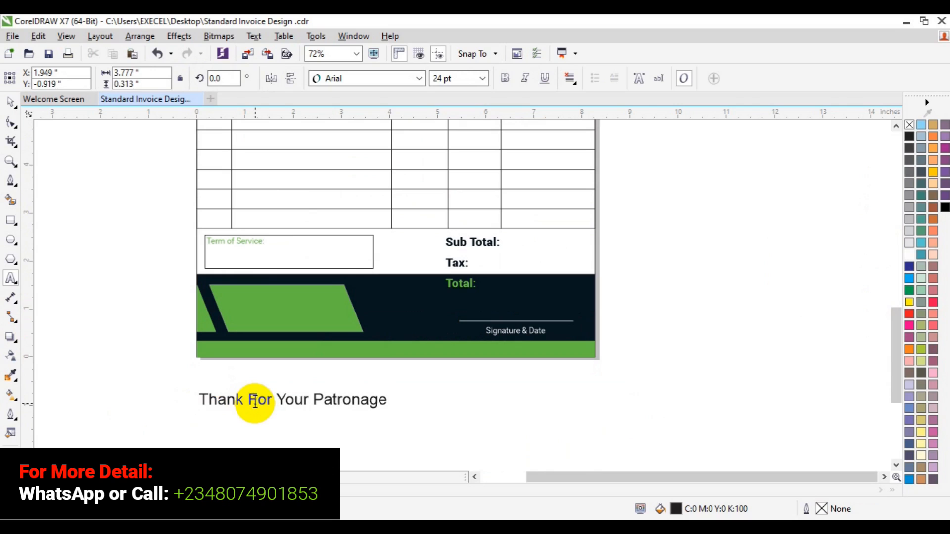
# Set the thank-you text to Roboto Medium at 12 pt
pyautogui.hotkey('ctrl', 'a')
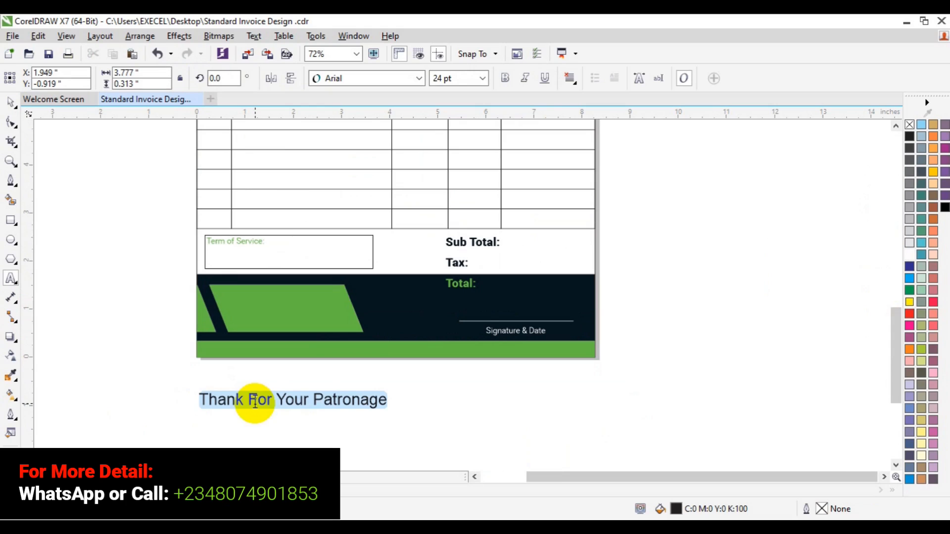
pyautogui.click(420, 78)
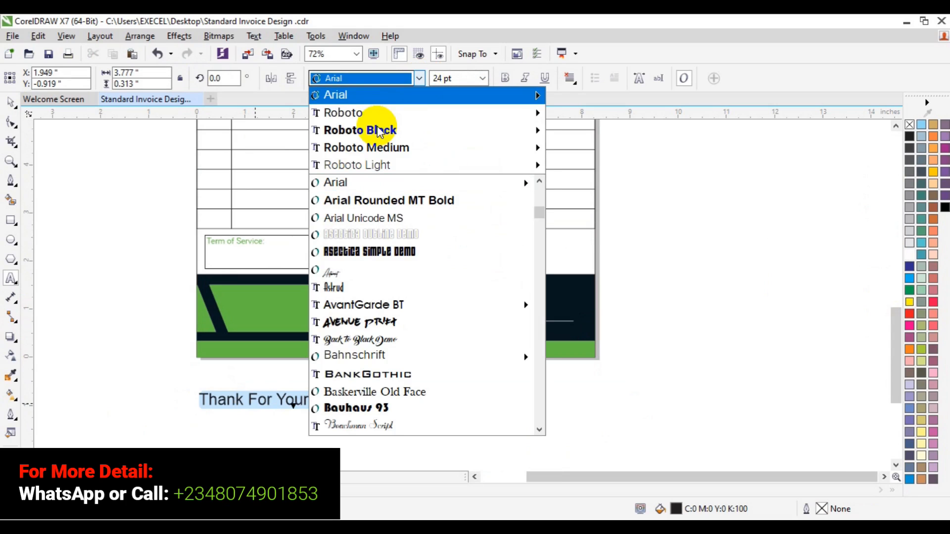
pyautogui.moveTo(381, 130)
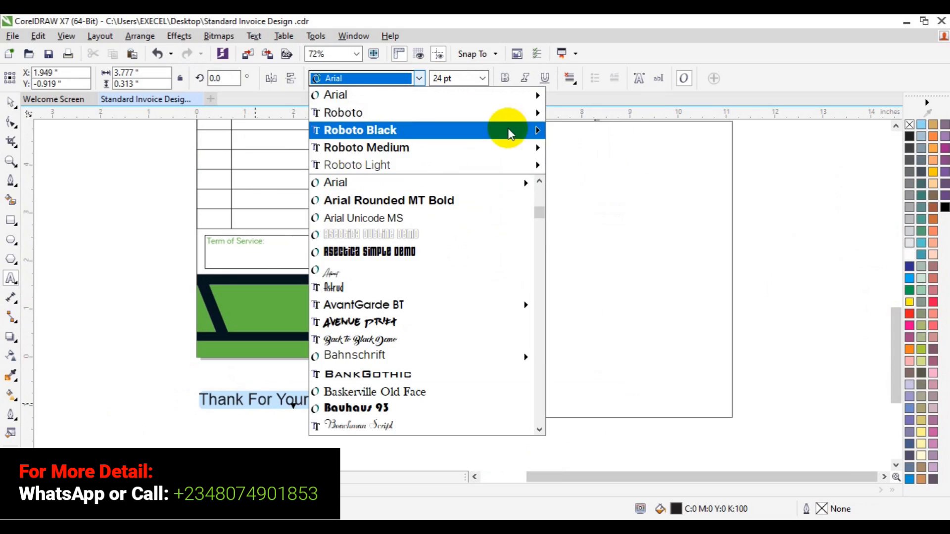
pyautogui.click(612, 287)
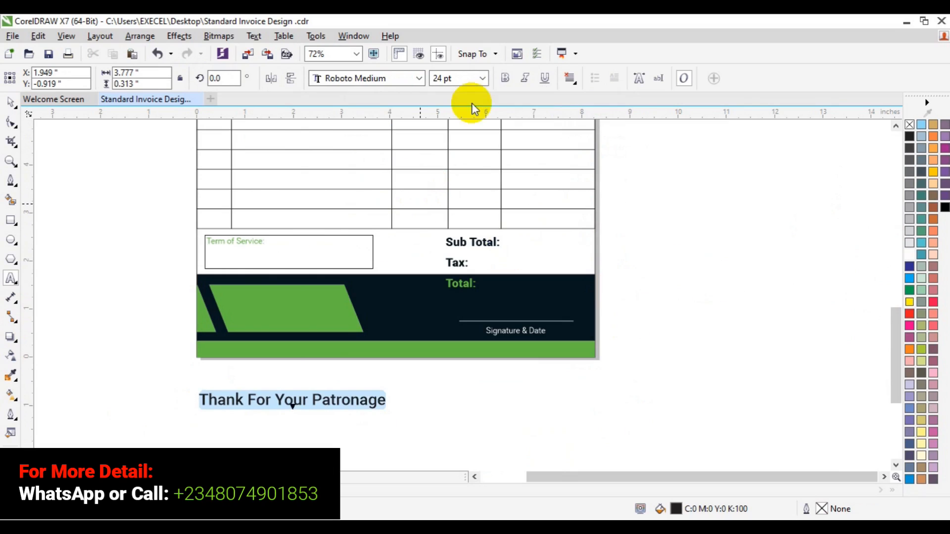
pyautogui.click(476, 77)
pyautogui.click(483, 78)
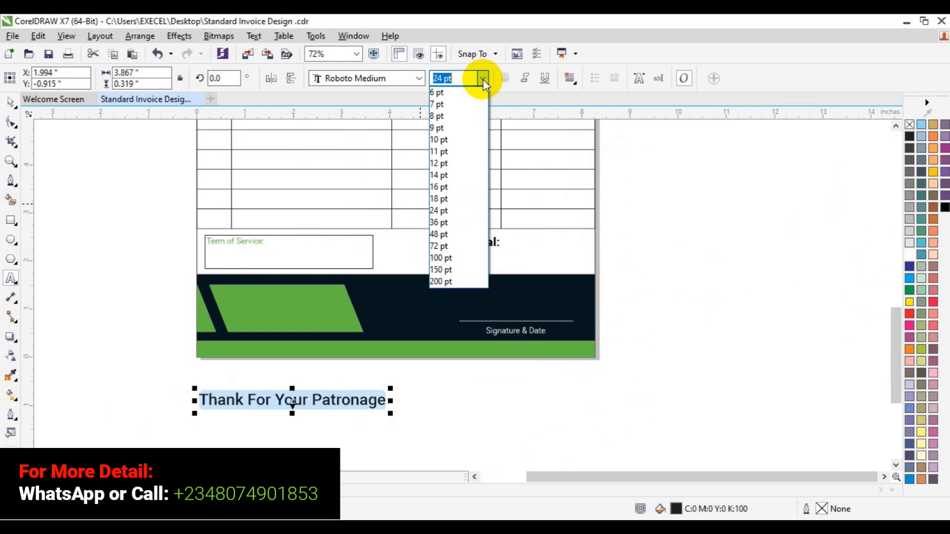
pyautogui.click(459, 168)
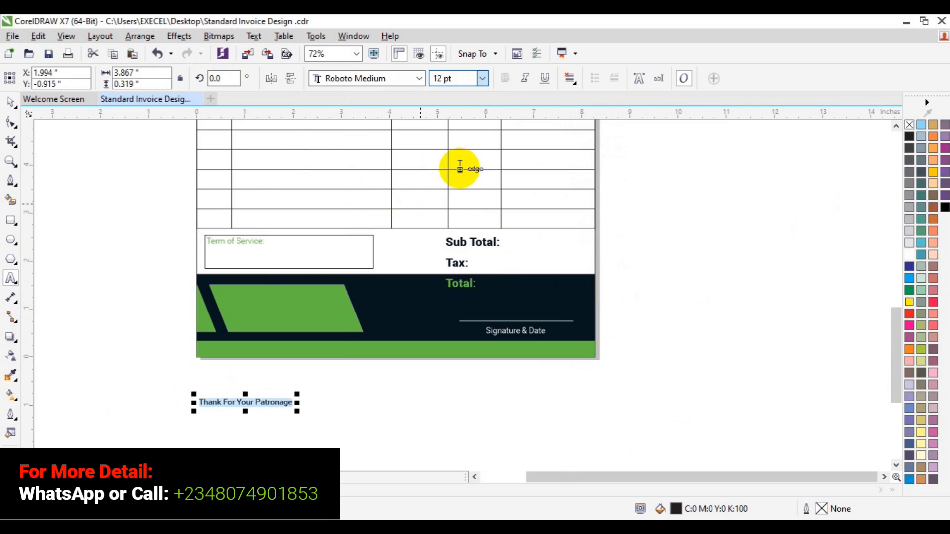
# Move the thank-you text onto the green bottom band and colour it white
pyautogui.click(11, 103)
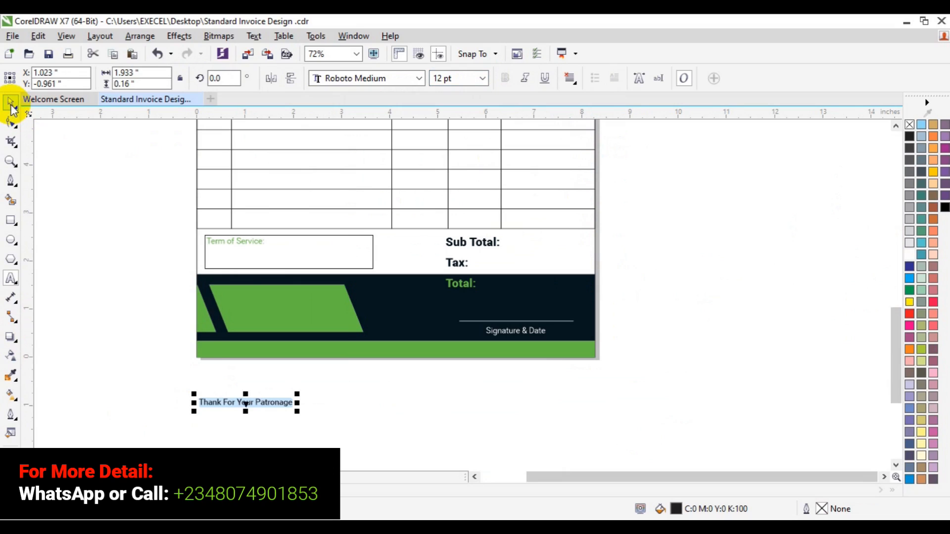
pyautogui.moveTo(246, 402); pyautogui.dragTo(387, 351)
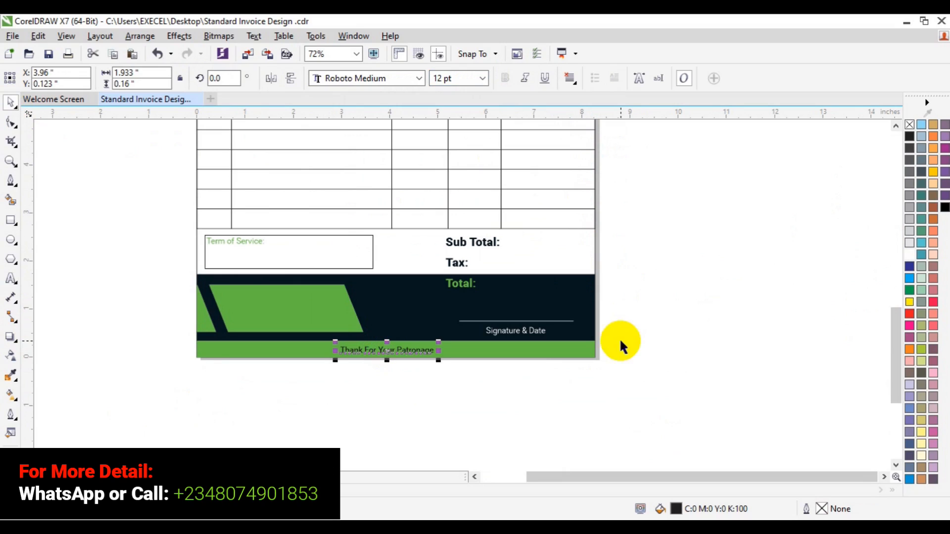
pyautogui.click(909, 252)
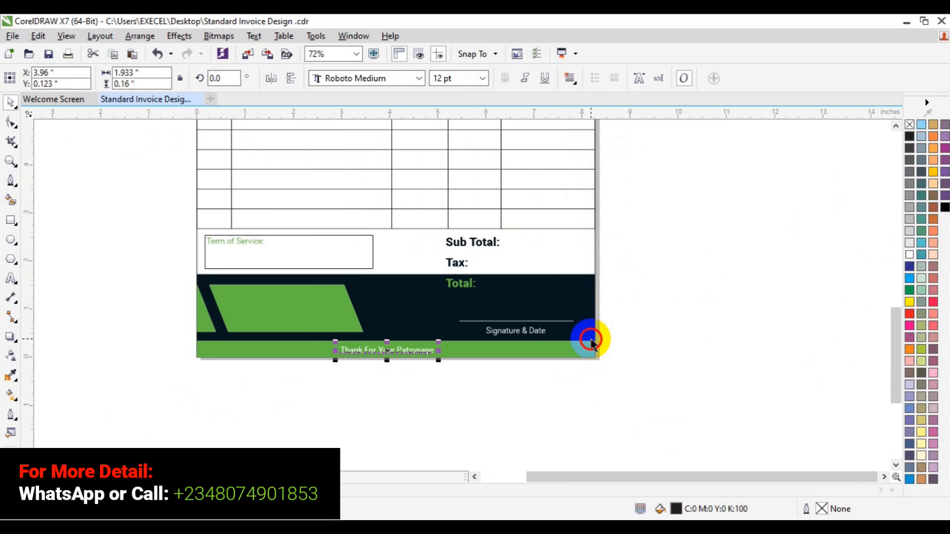
# Center the thank-you text both ways on the green bottom band
pyautogui.click(551, 350)
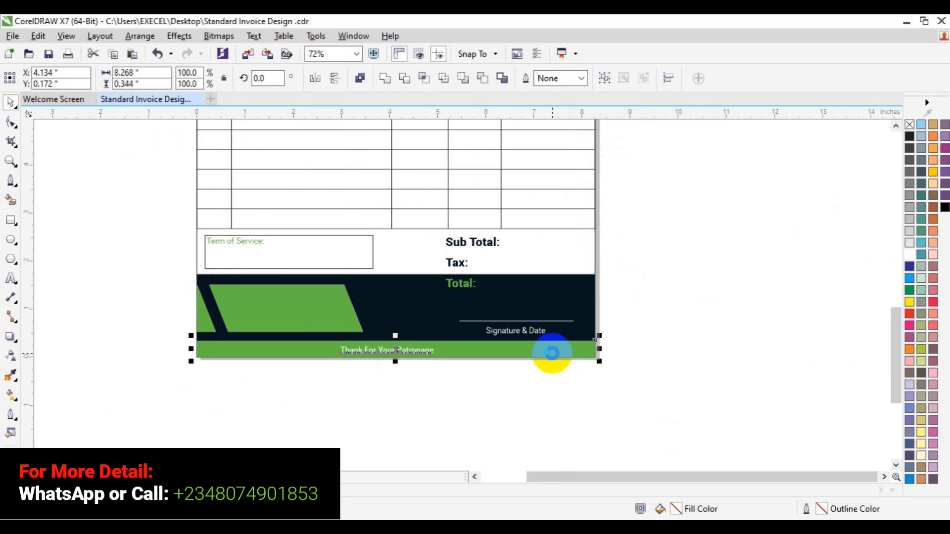
pyautogui.press('c')
pyautogui.press('e')
pyautogui.click(693, 349)
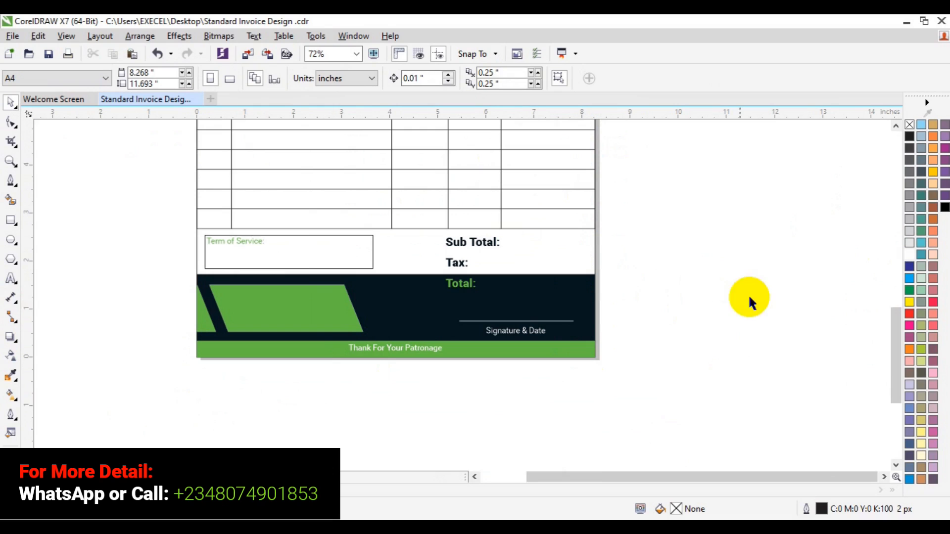
# Add artistic text "Invoice To:" inside the dark parallelogram at the top of the page
pyautogui.click(893, 354)
pyautogui.moveTo(893, 354); pyautogui.dragTo(872, 257)
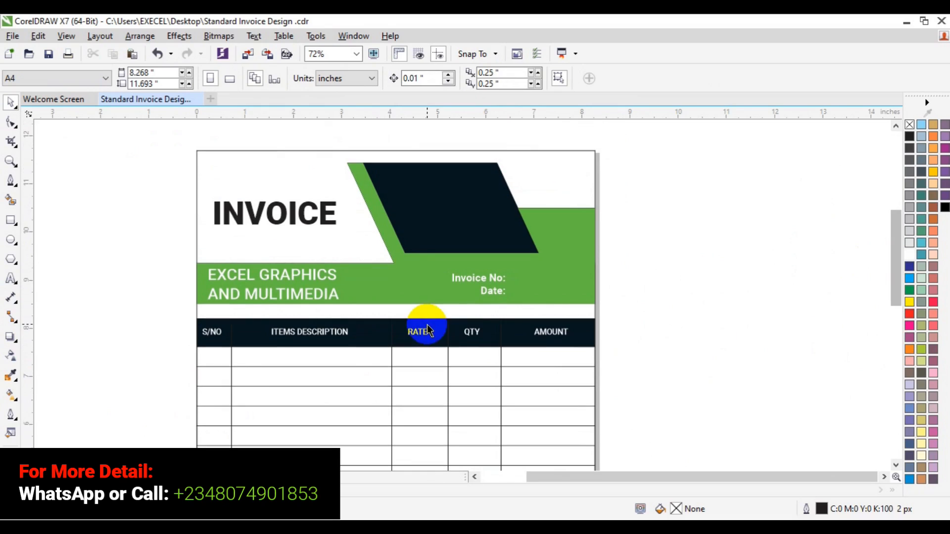
pyautogui.click(11, 278)
pyautogui.click(417, 174)
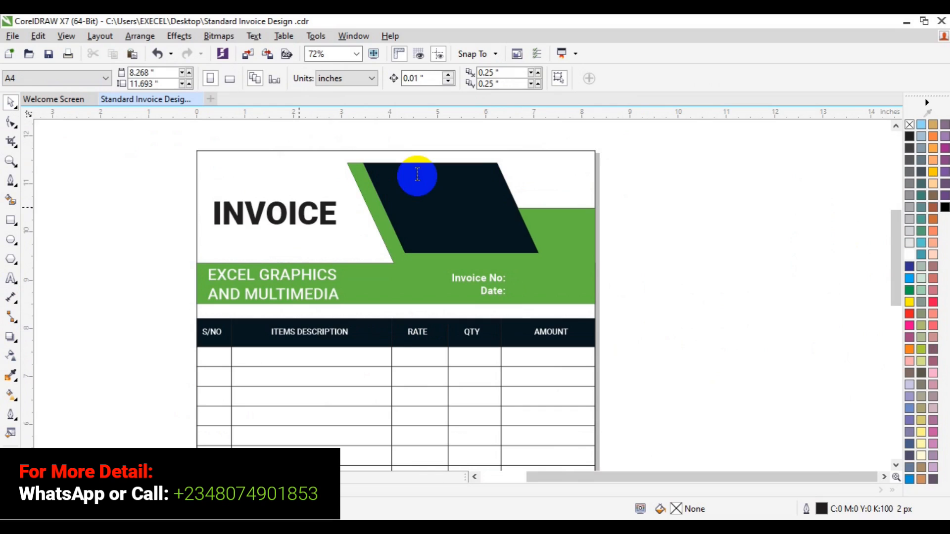
pyautogui.click(392, 182)
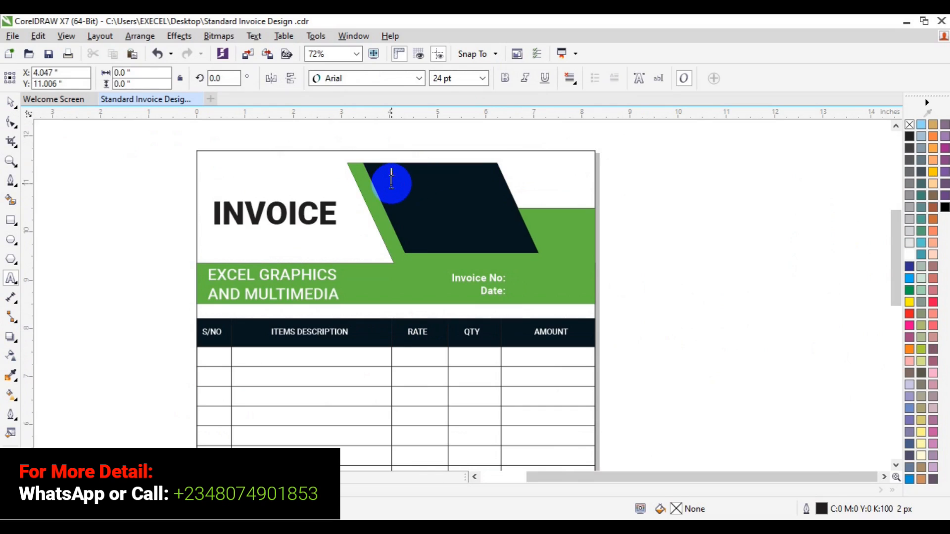
pyautogui.write('In')
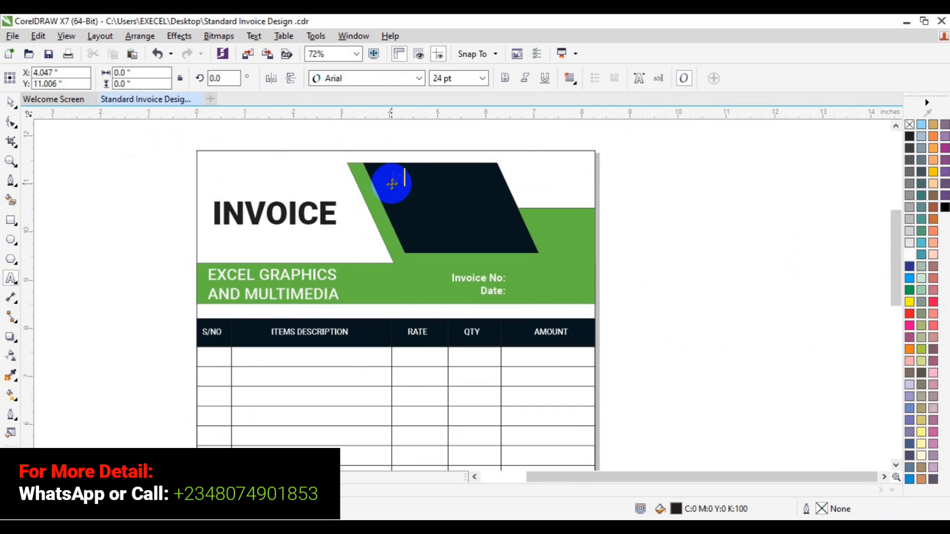
pyautogui.write('voice To:')
# Colour the Invoice To text white and set it to Roboto at 12 pt
pyautogui.hotkey('ctrl', 'a')
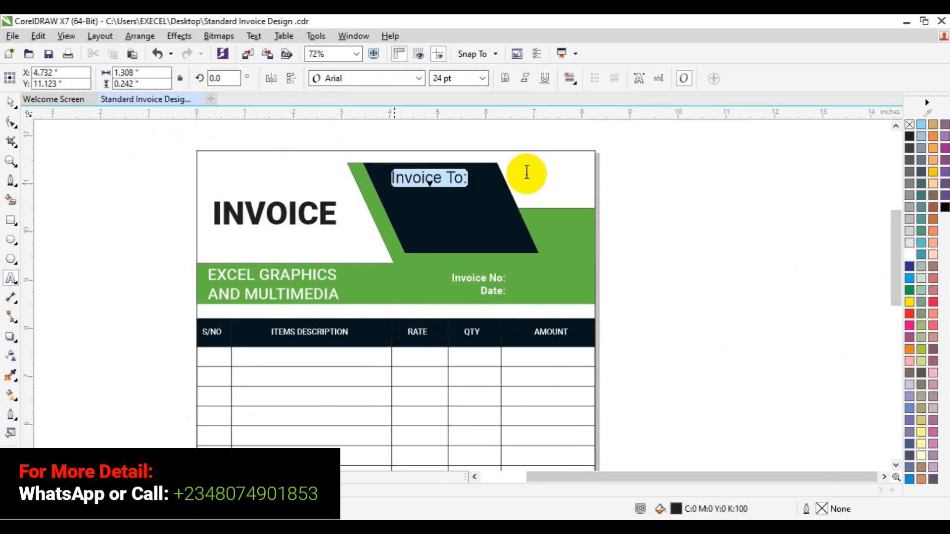
pyautogui.click(910, 256)
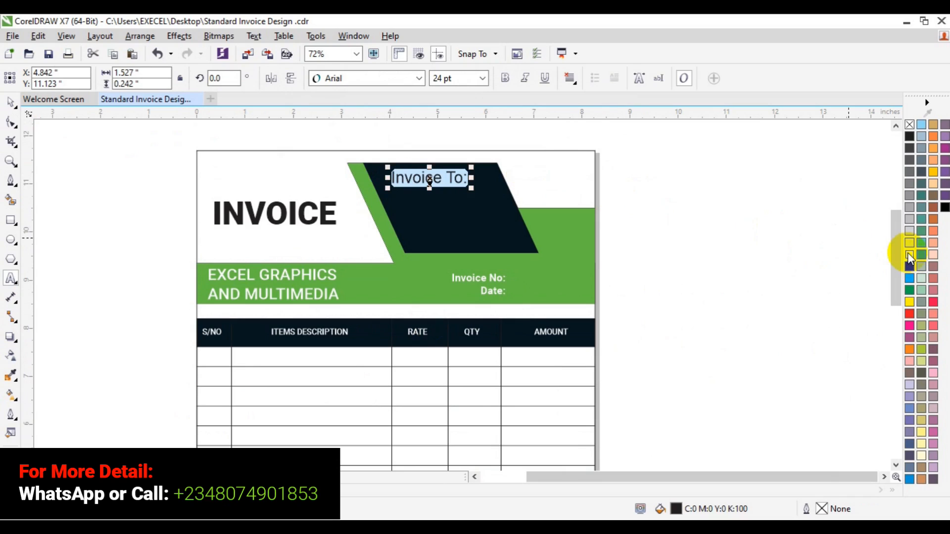
pyautogui.click(418, 78)
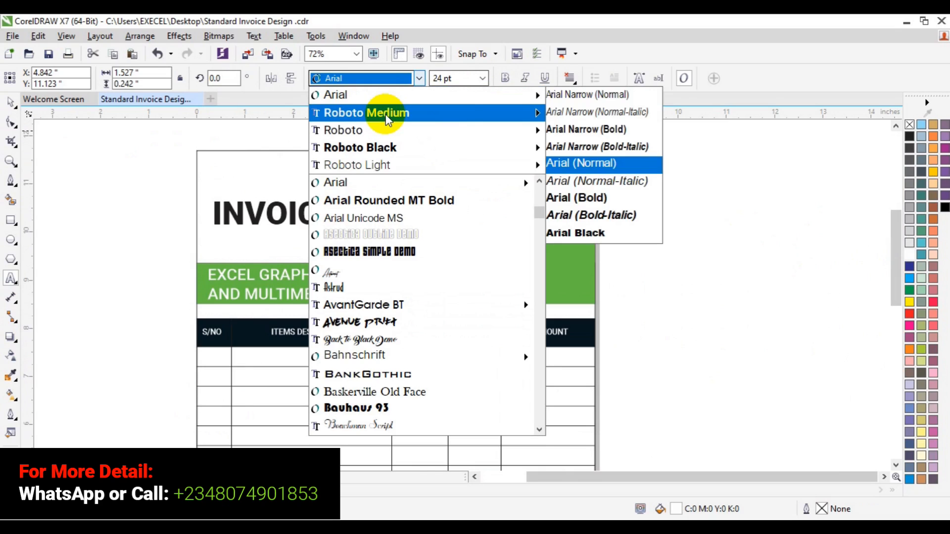
pyautogui.moveTo(453, 122)
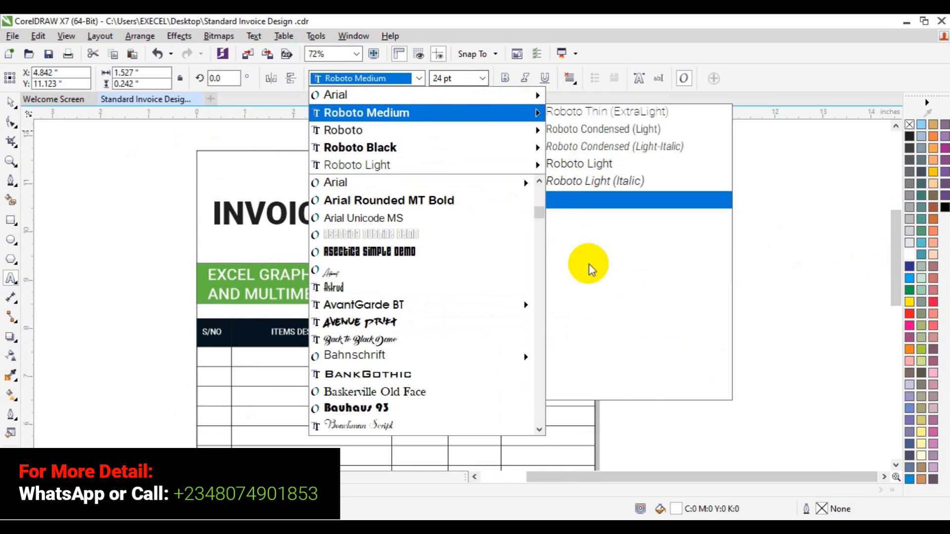
pyautogui.click(595, 304)
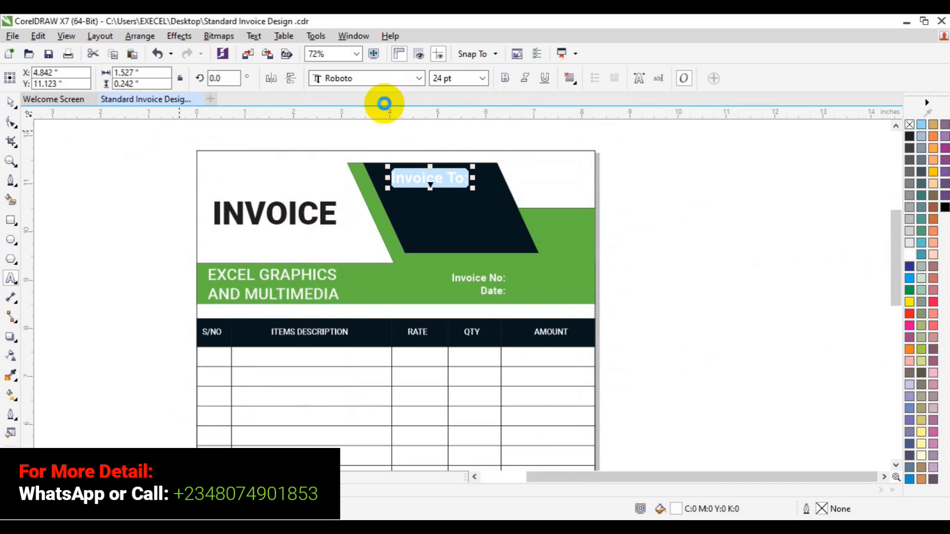
pyautogui.click(481, 78)
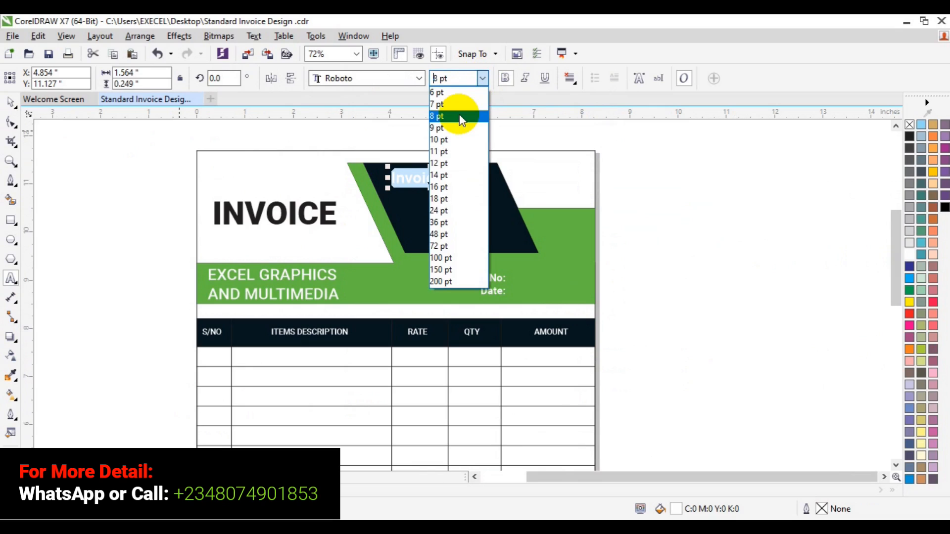
pyautogui.click(448, 163)
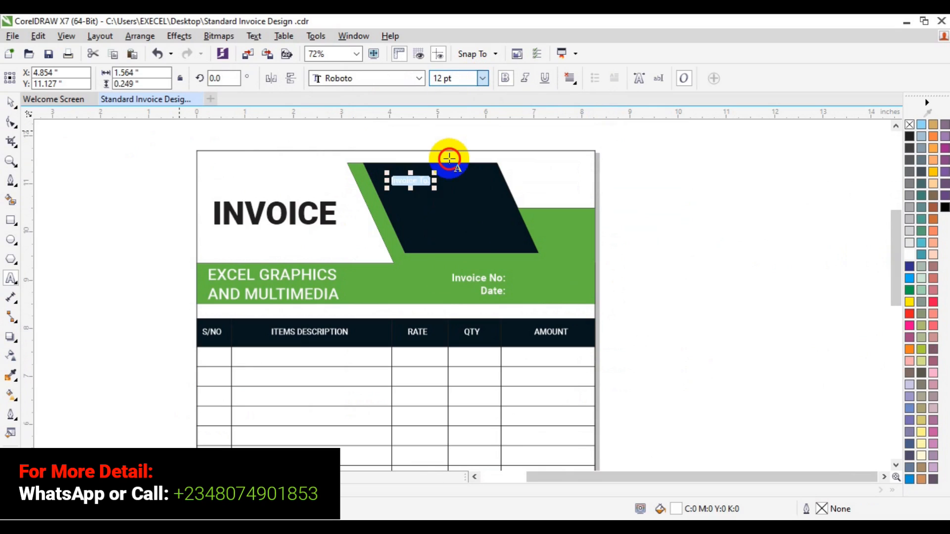
# Apply bold to the Invoice To text and enlarge it to 14 pt
pyautogui.click(507, 80)
pyautogui.click(507, 80)
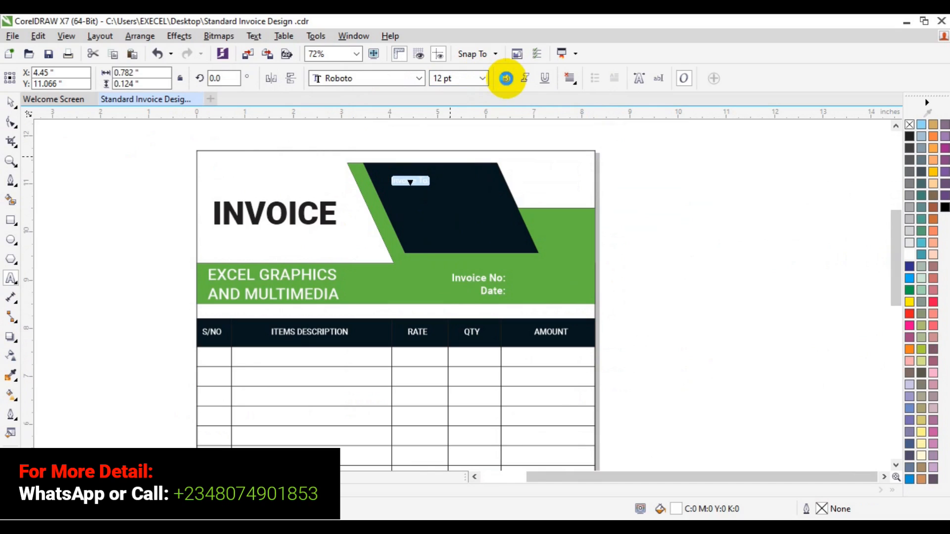
pyautogui.click(505, 82)
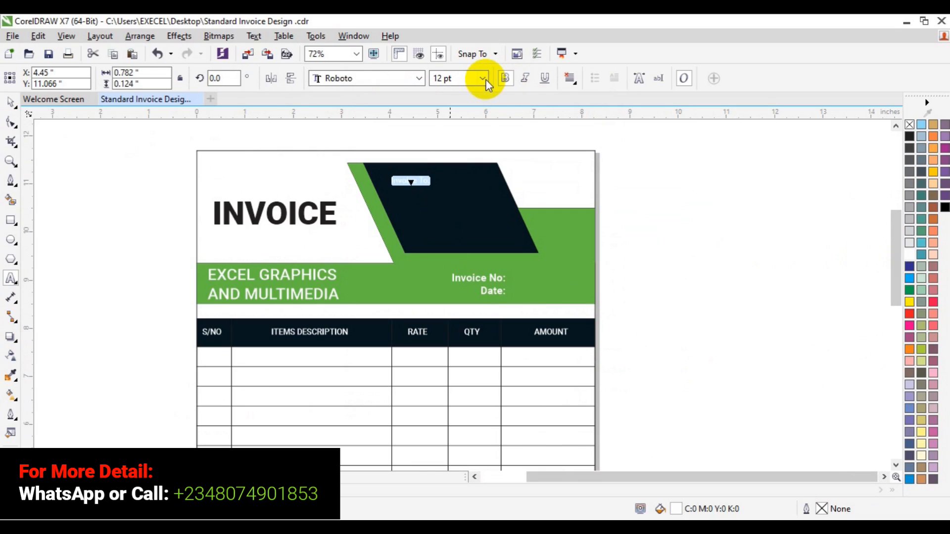
pyautogui.click(482, 78)
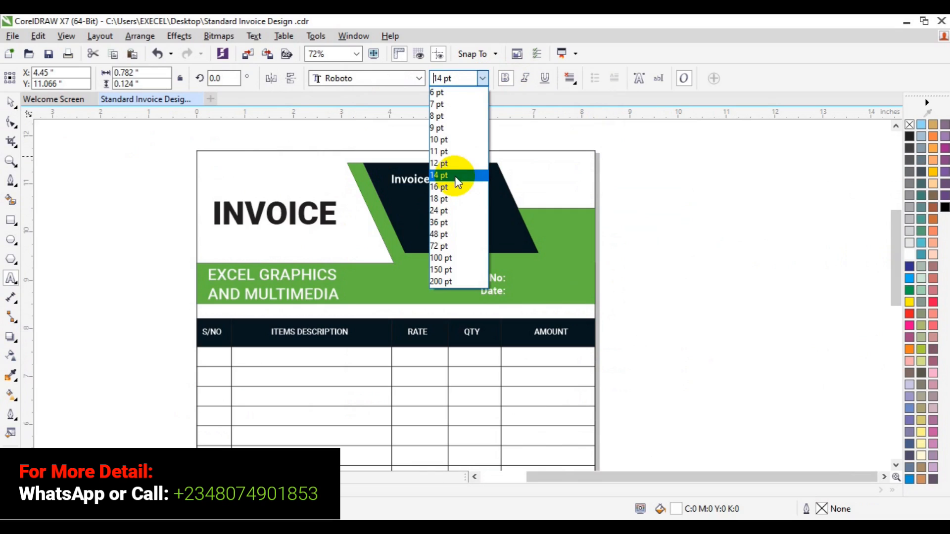
pyautogui.click(455, 177)
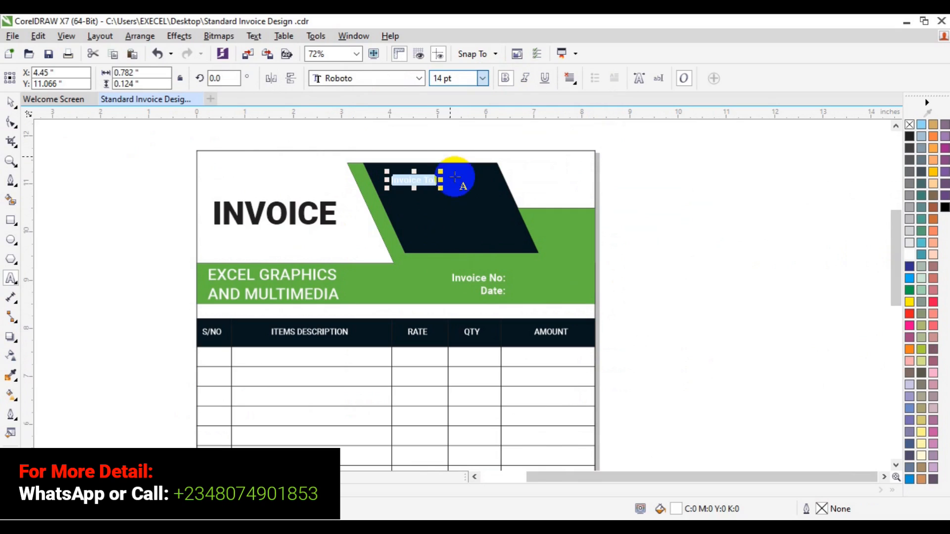
# Move the Invoice To text slightly up and left in the dark parallelogram
pyautogui.click(8, 103)
pyautogui.click(266, 200)
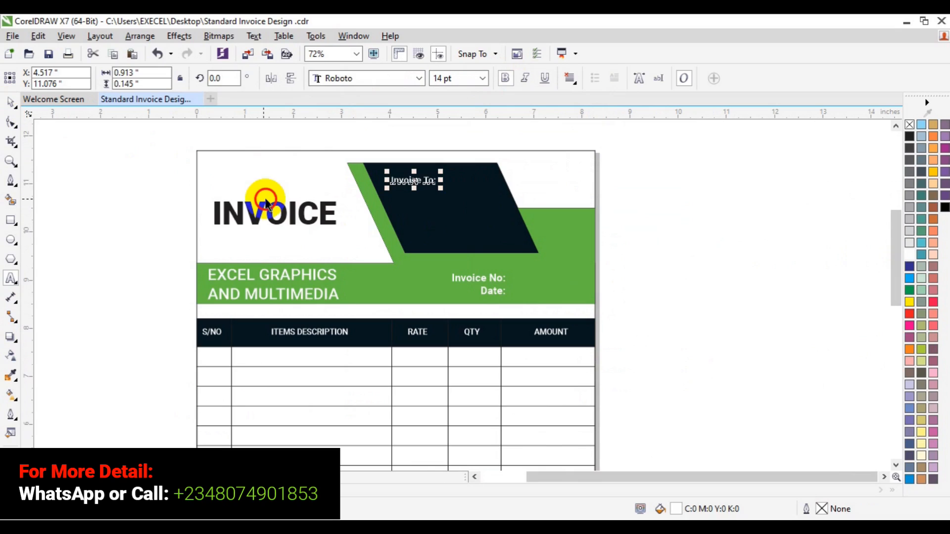
pyautogui.moveTo(413, 180); pyautogui.dragTo(403, 173)
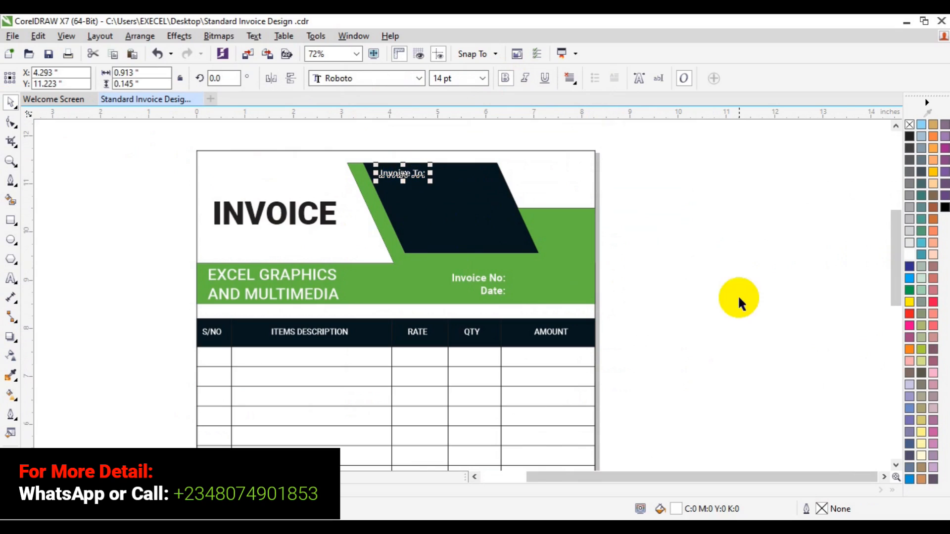
# Add artistic text "Payment Method" beside the bottom of the page
pyautogui.moveTo(892, 281); pyautogui.dragTo(895, 376)
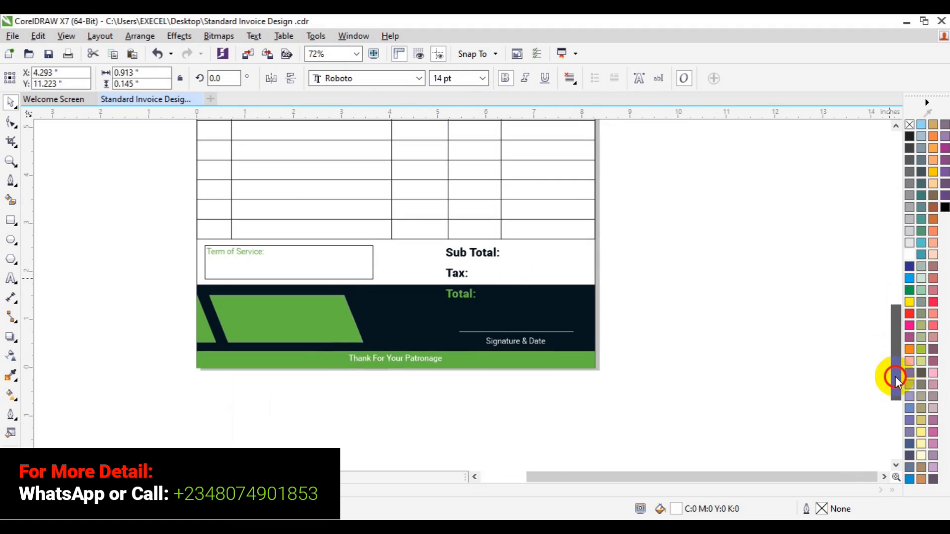
pyautogui.click(10, 279)
pyautogui.click(118, 341)
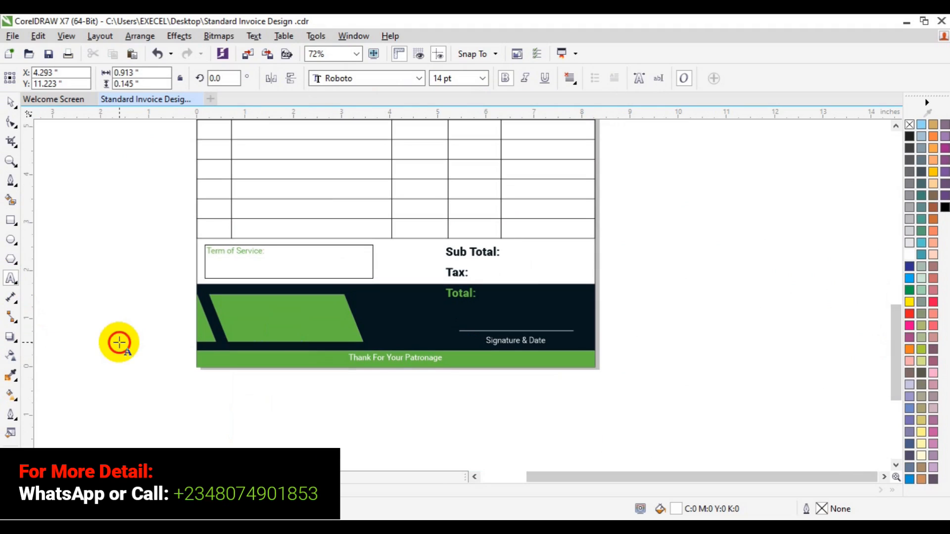
pyautogui.write('Payment ')
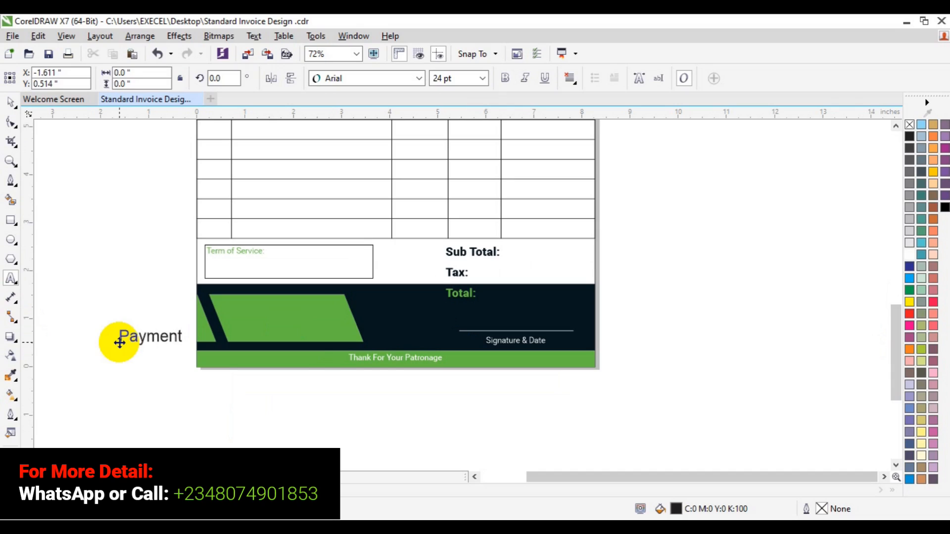
pyautogui.write('Method')
# Set the Payment Method text to Roboto Black at 12 pt
pyautogui.hotkey('ctrl', 'a')
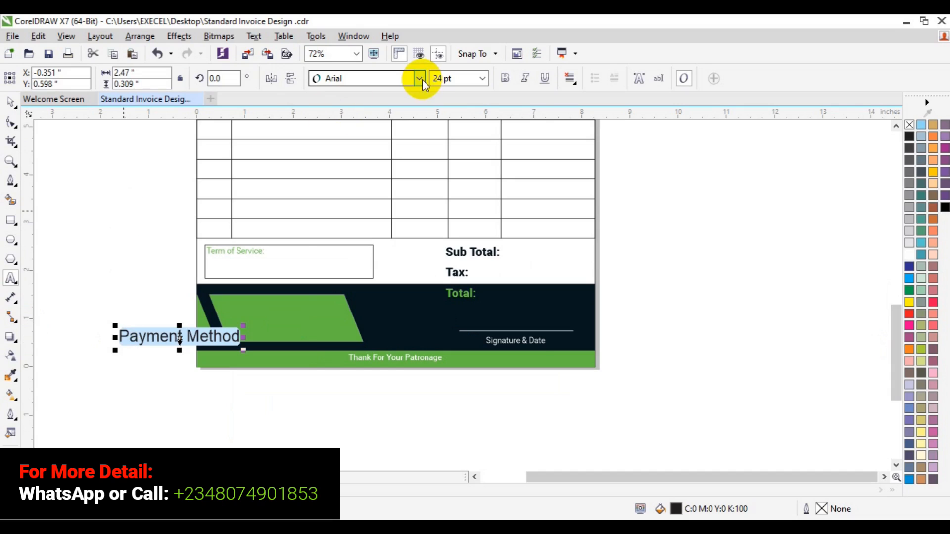
pyautogui.click(420, 79)
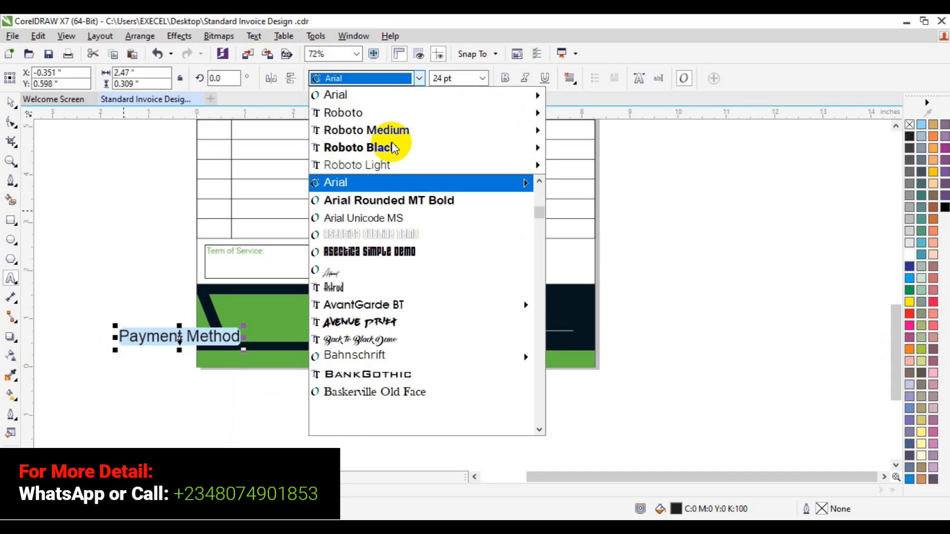
pyautogui.moveTo(390, 150)
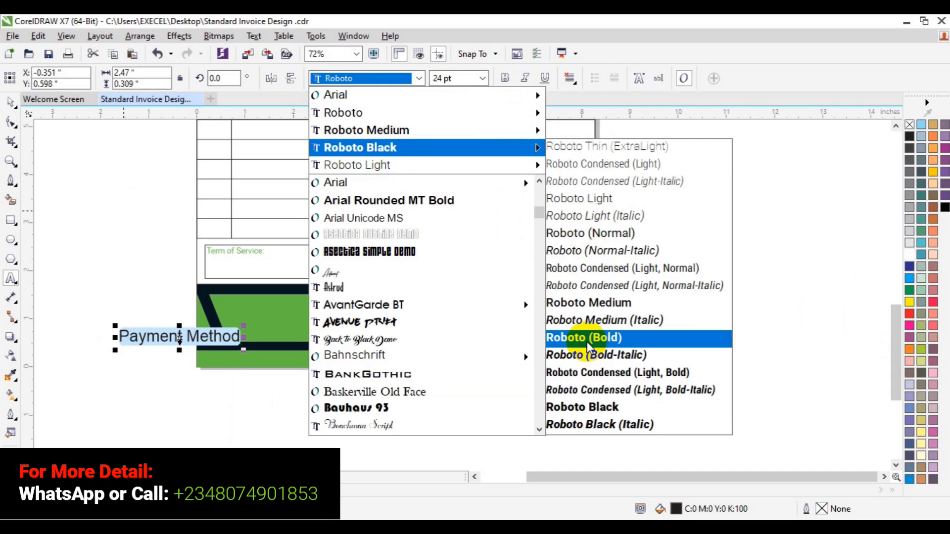
pyautogui.click(588, 406)
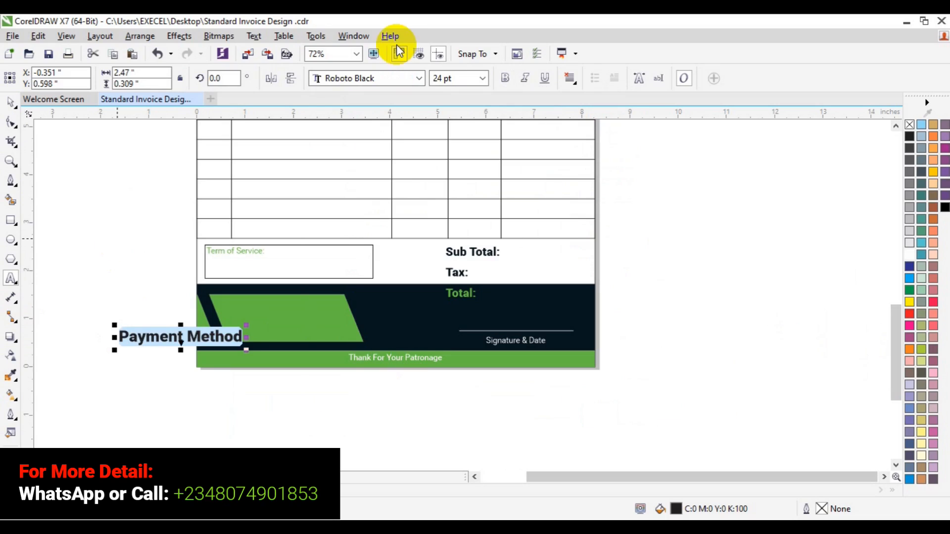
pyautogui.click(480, 79)
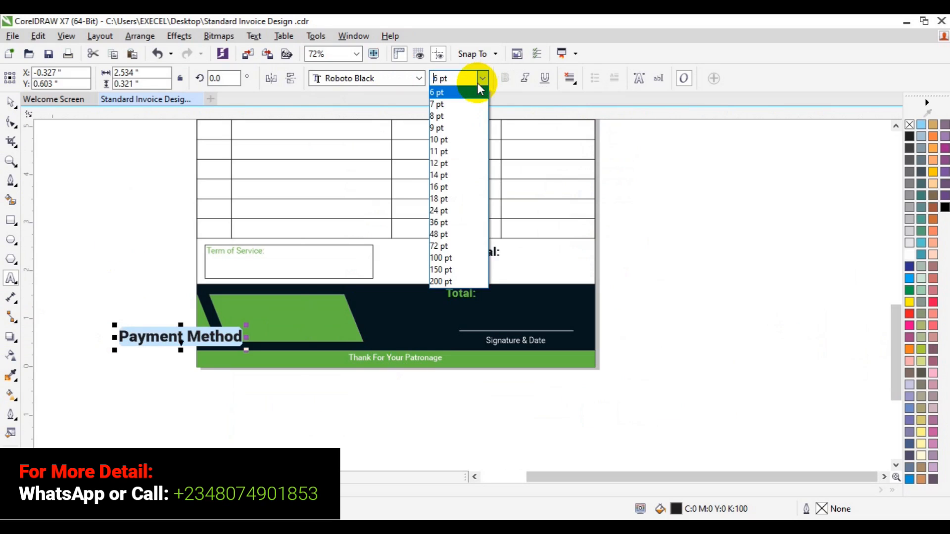
pyautogui.click(455, 161)
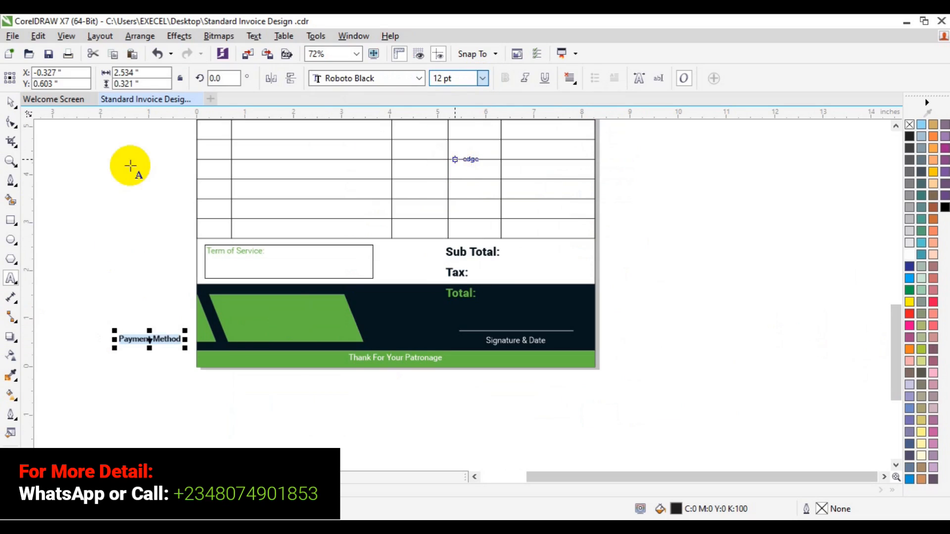
# Move the Payment Method text onto the green parallelogram in the dark bottom band
pyautogui.moveTo(150, 338); pyautogui.dragTo(251, 304)
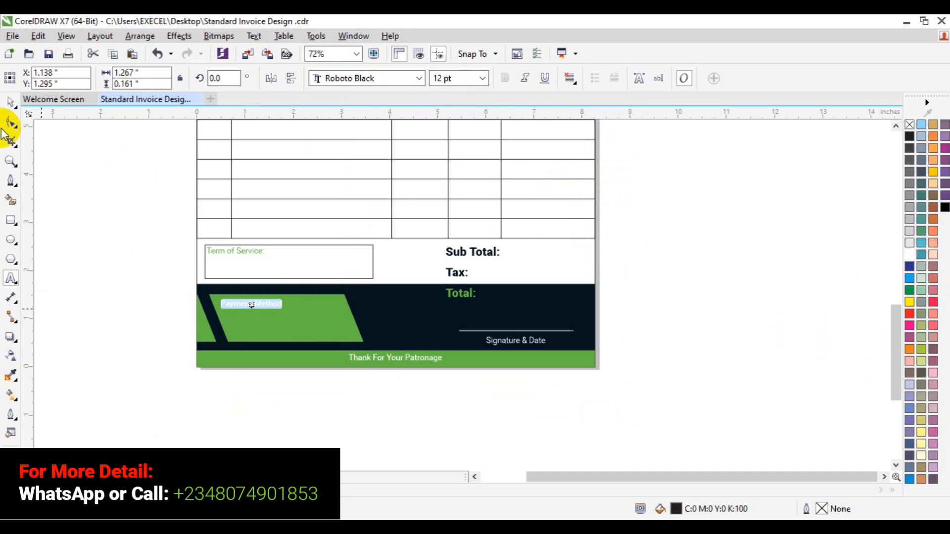
pyautogui.click(9, 104)
pyautogui.click(112, 251)
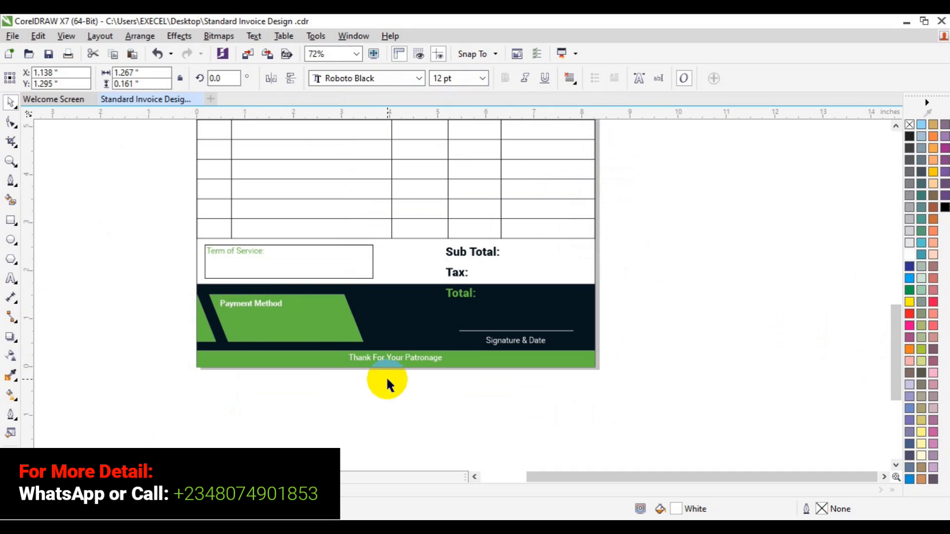
pyautogui.moveTo(899, 346); pyautogui.dragTo(886, 263)
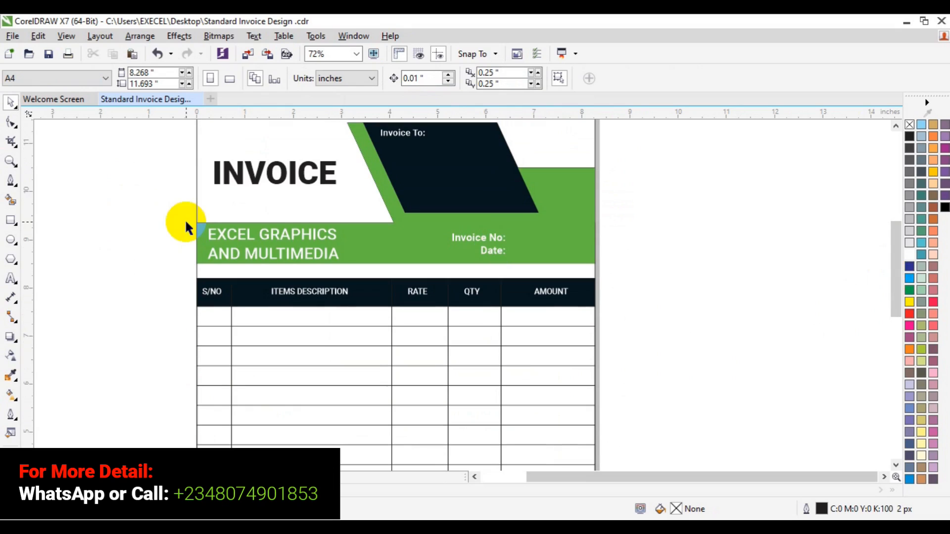
pyautogui.click(11, 162)
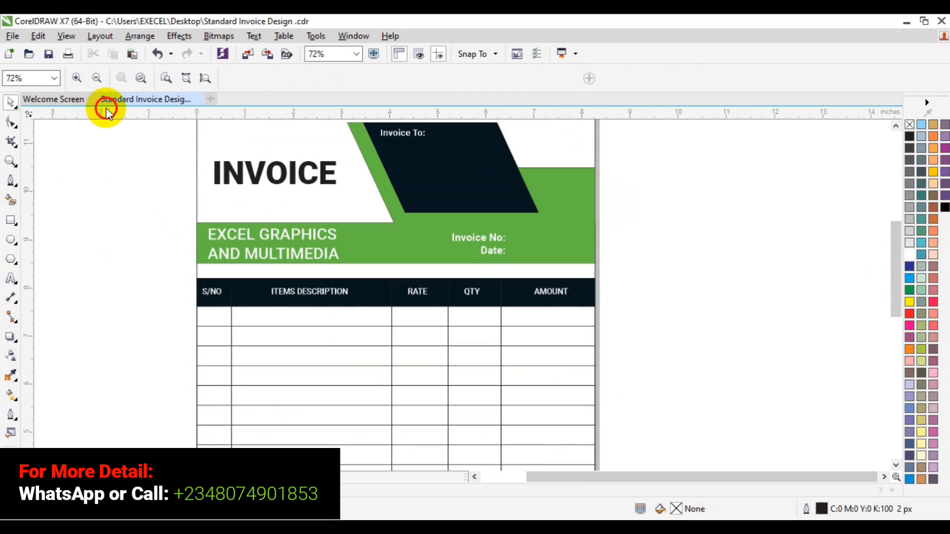
pyautogui.click(100, 79)
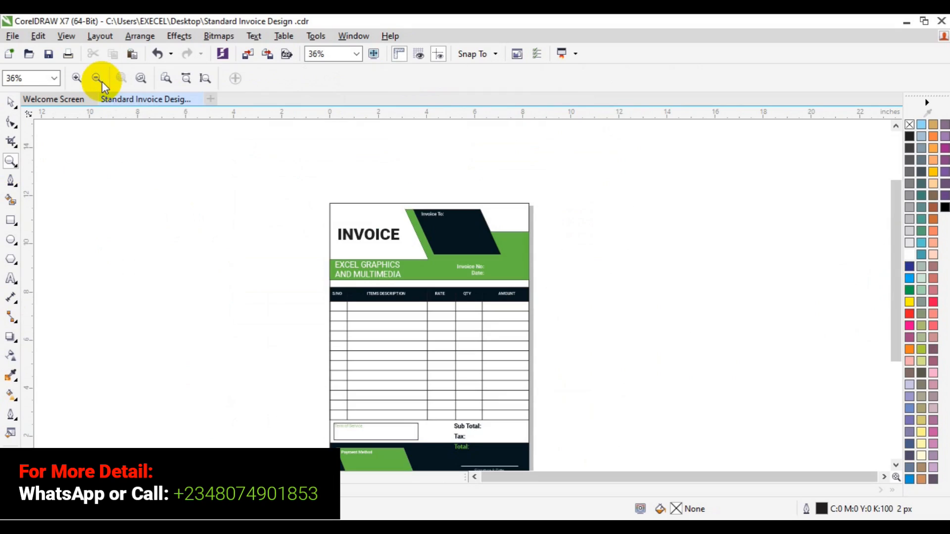
pyautogui.press('space')
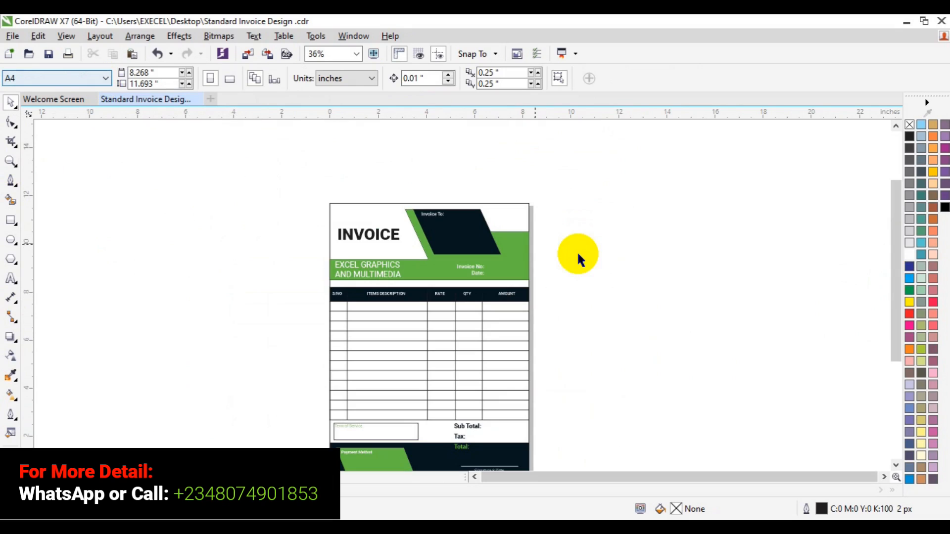
pyautogui.moveTo(896, 293); pyautogui.dragTo(897, 323)
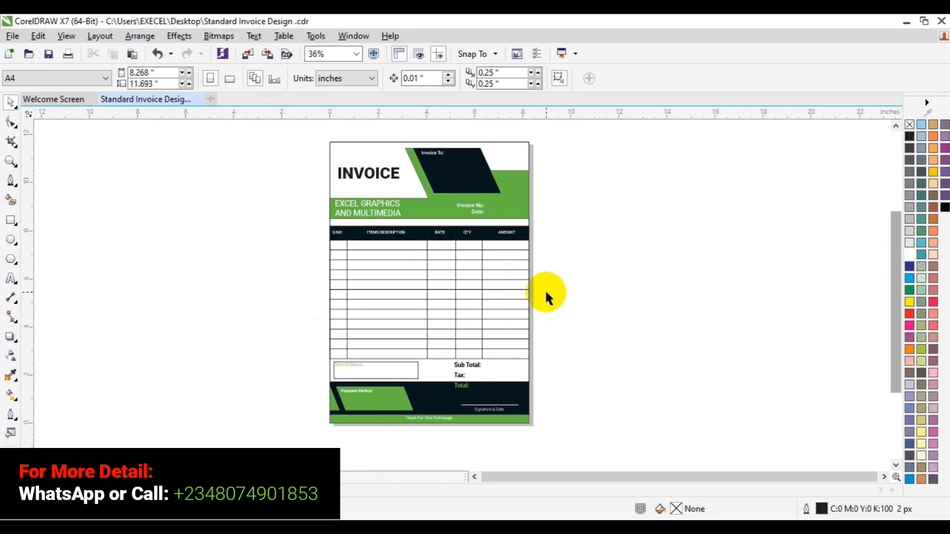
# Recolor the green header band to orange C0 M37 Y100 K0 using the fill color picker
pyautogui.click(12, 162)
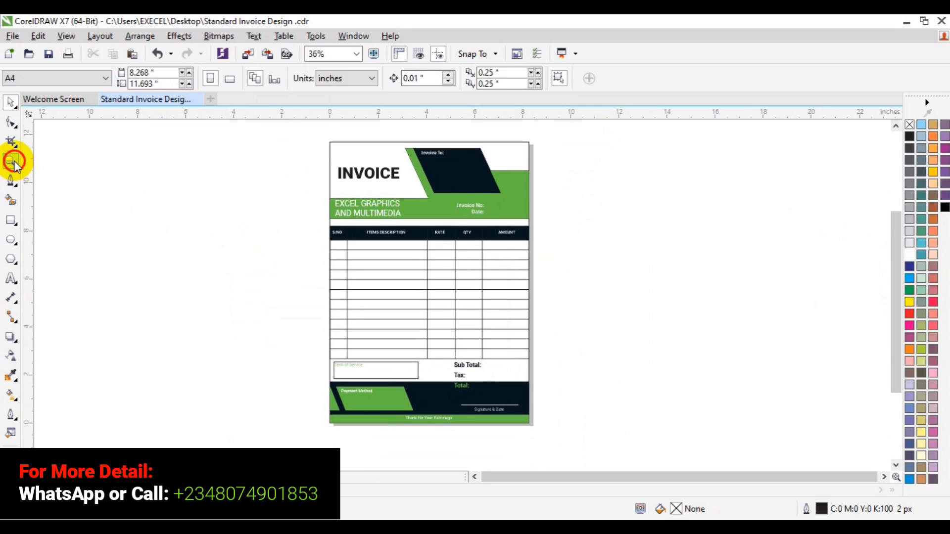
pyautogui.click(502, 238)
pyautogui.press('space')
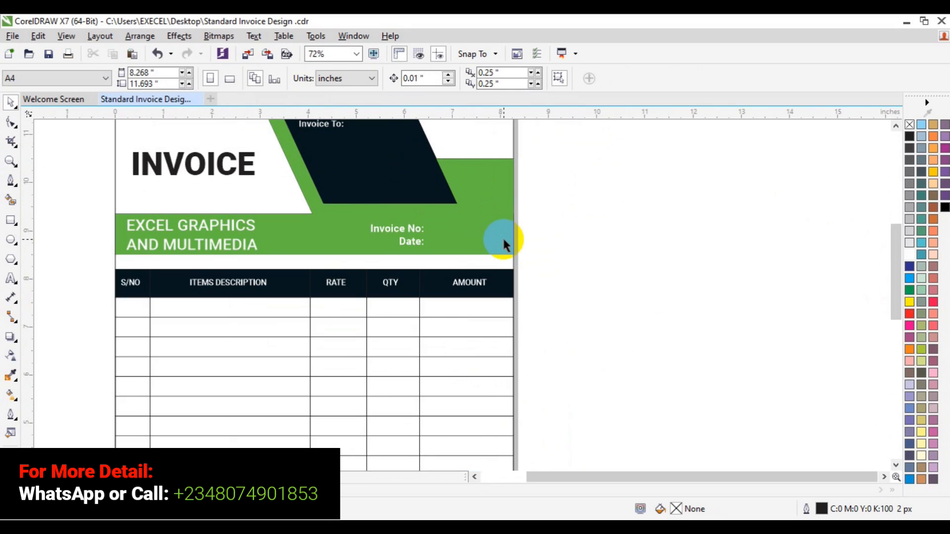
pyautogui.click(504, 241)
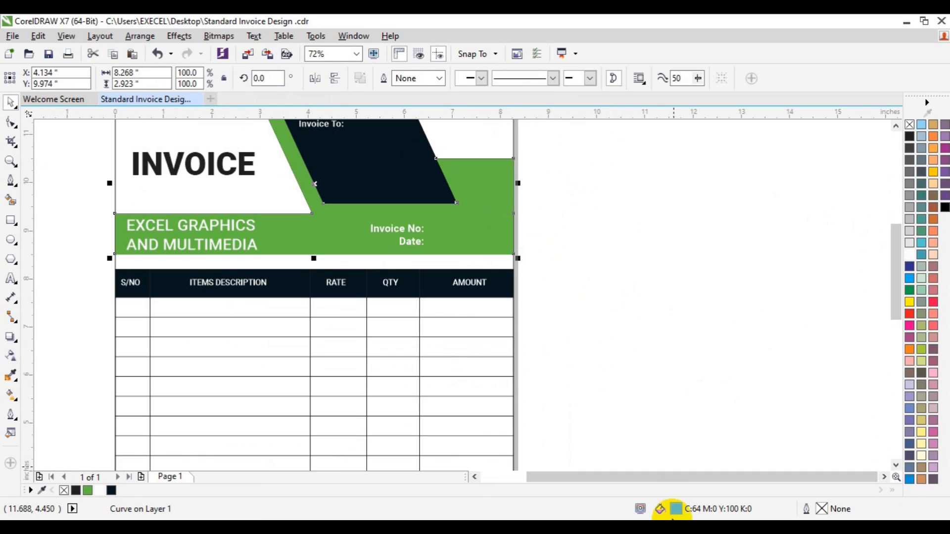
pyautogui.click(679, 509)
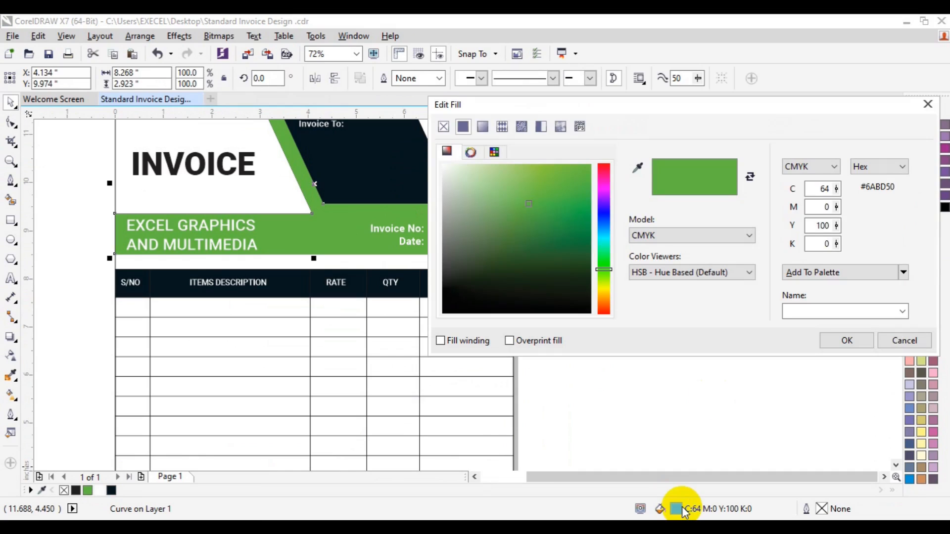
pyautogui.moveTo(605, 271); pyautogui.dragTo(608, 294)
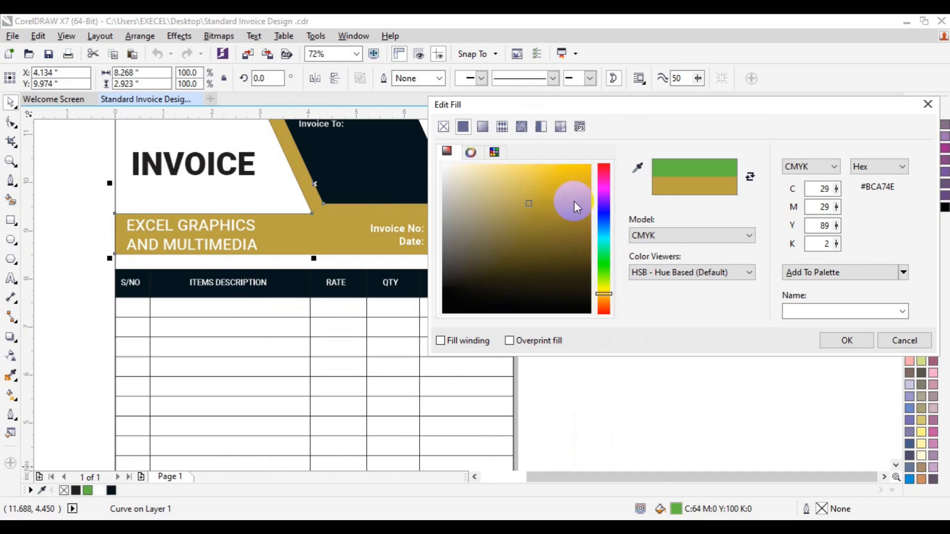
pyautogui.click(588, 170)
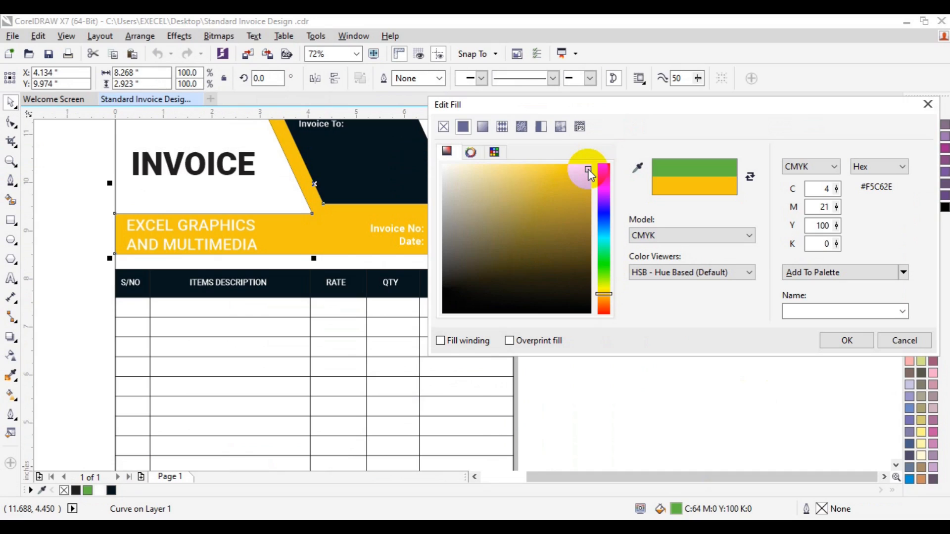
pyautogui.moveTo(588, 168); pyautogui.dragTo(590, 166)
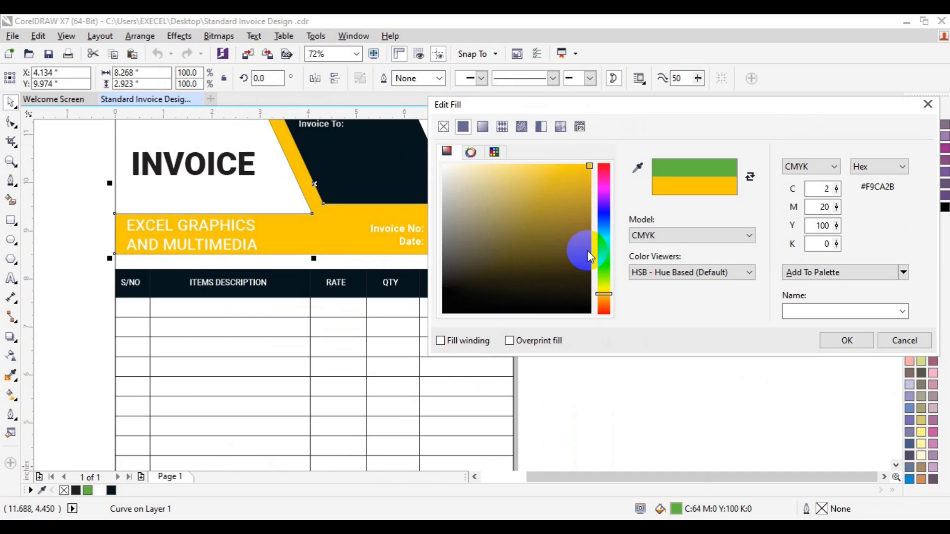
pyautogui.click(607, 295)
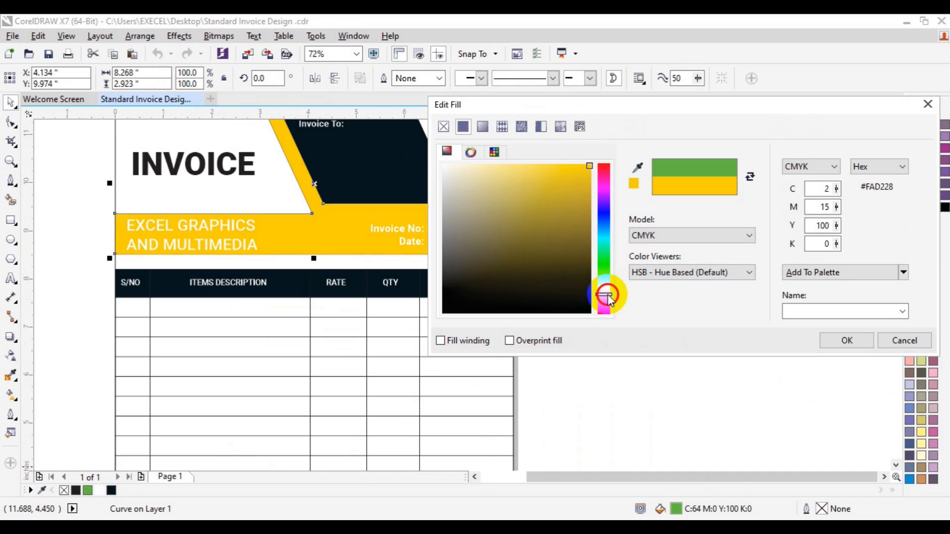
pyautogui.moveTo(609, 299); pyautogui.dragTo(610, 301)
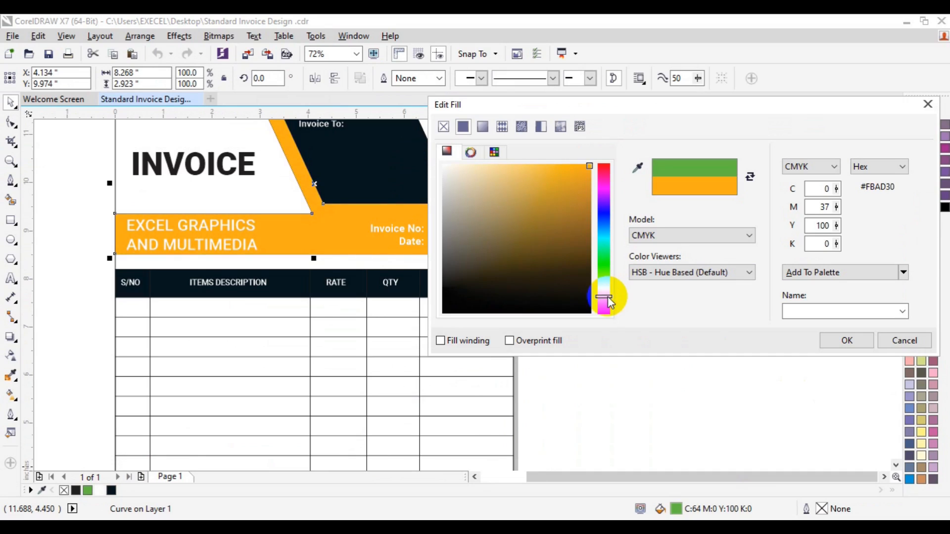
pyautogui.click(845, 340)
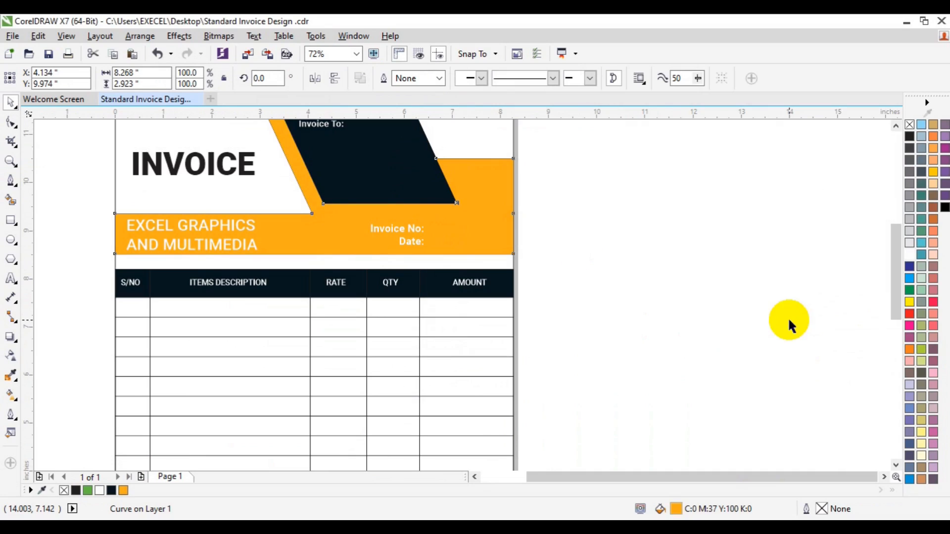
# Fill the green footer bar with the same orange
pyautogui.moveTo(897, 293); pyautogui.dragTo(884, 377)
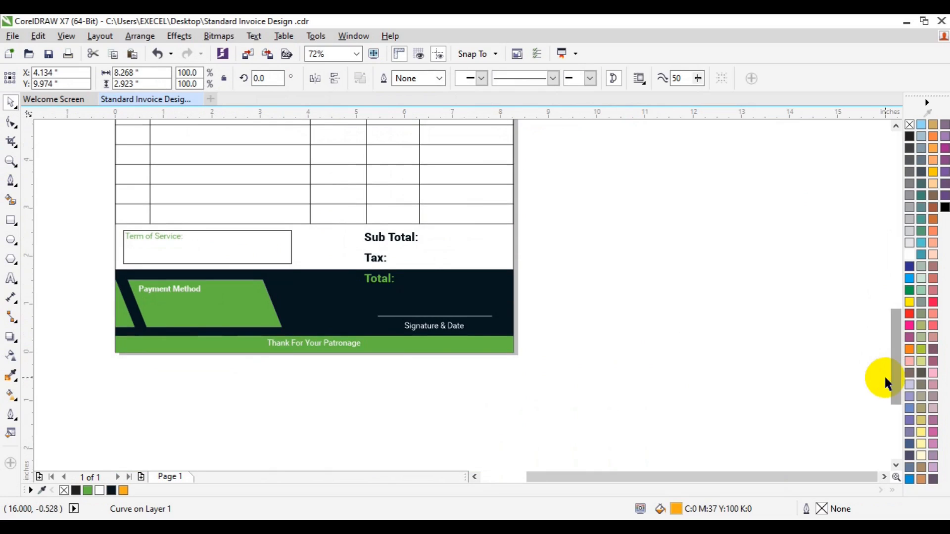
pyautogui.click(457, 349)
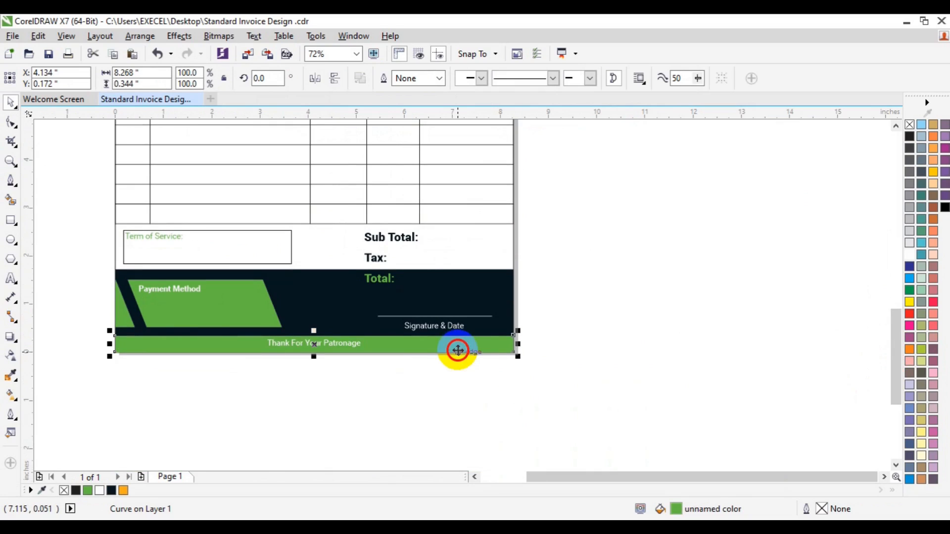
pyautogui.click(124, 496)
# Fill the Payment Method parallelogram and the small strip beside it with the orange
pyautogui.click(209, 297)
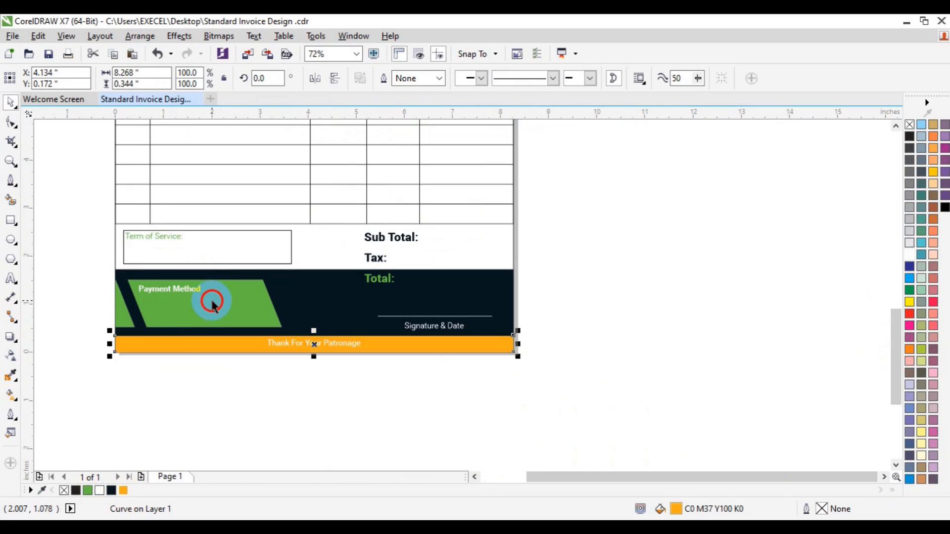
pyautogui.click(123, 491)
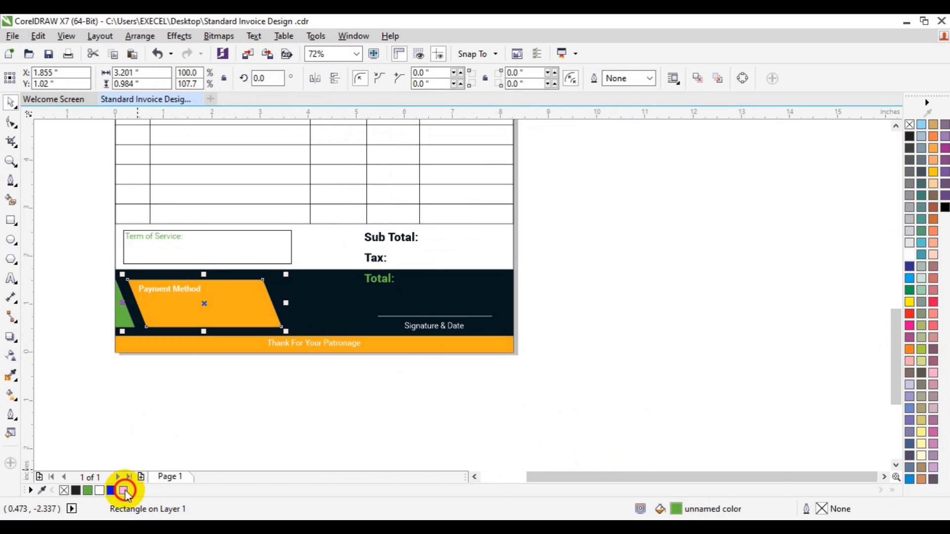
pyautogui.click(121, 317)
pyautogui.click(125, 493)
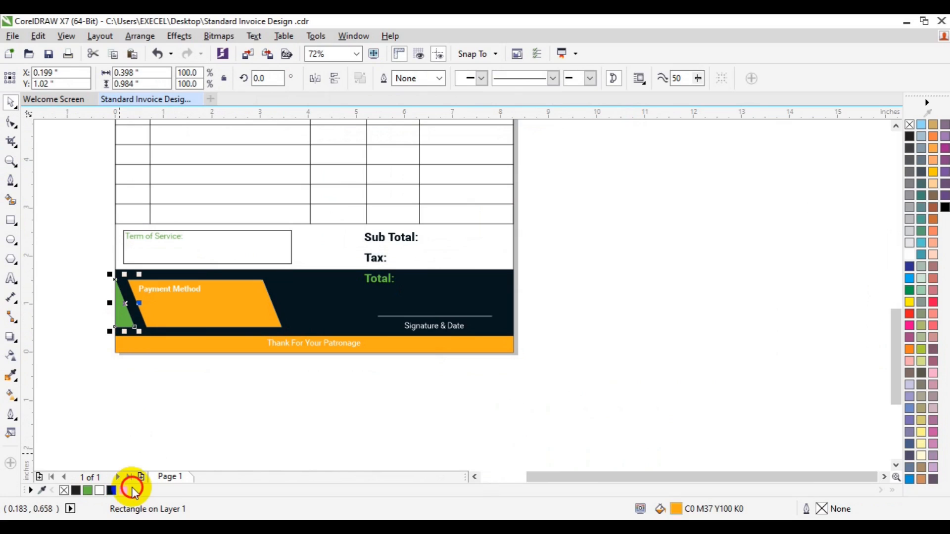
# Break apart the Sub Total, Tax and Total text and color the Total label orange
pyautogui.click(377, 281)
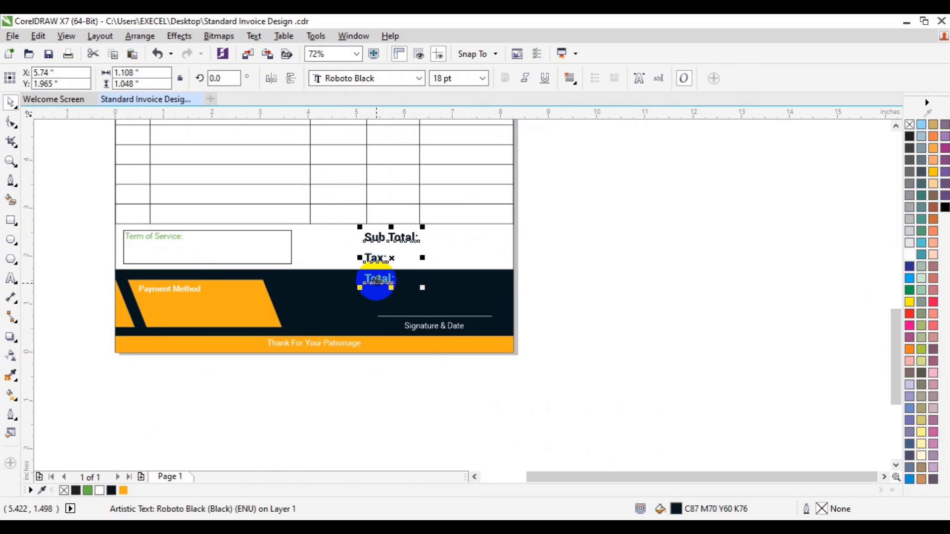
pyautogui.hotkey('ctrl', 'k')
pyautogui.click(377, 280)
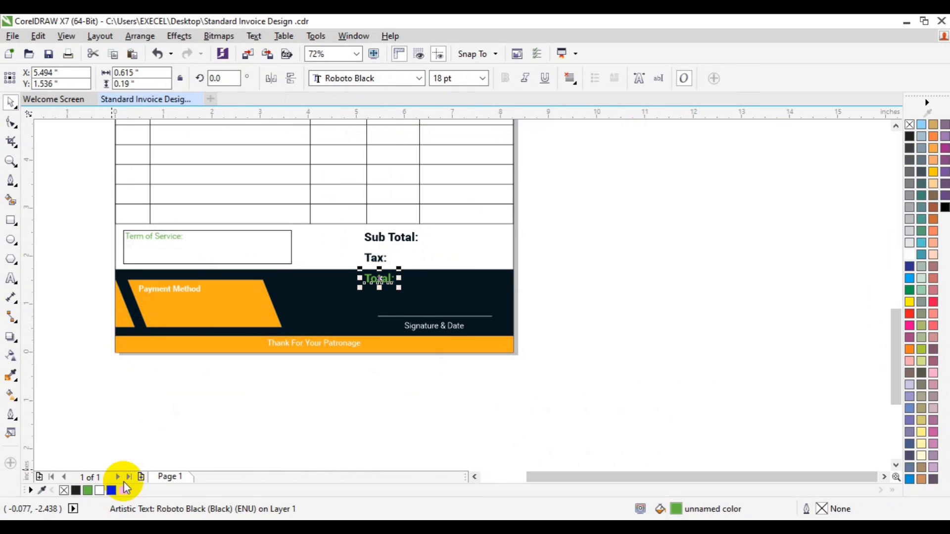
pyautogui.click(156, 313)
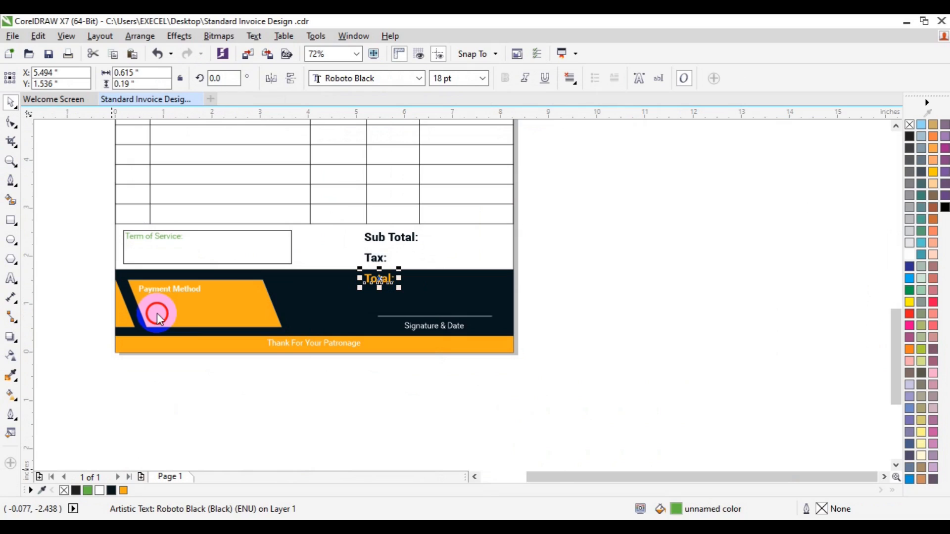
# Color the Term of Service label orange
pyautogui.click(171, 237)
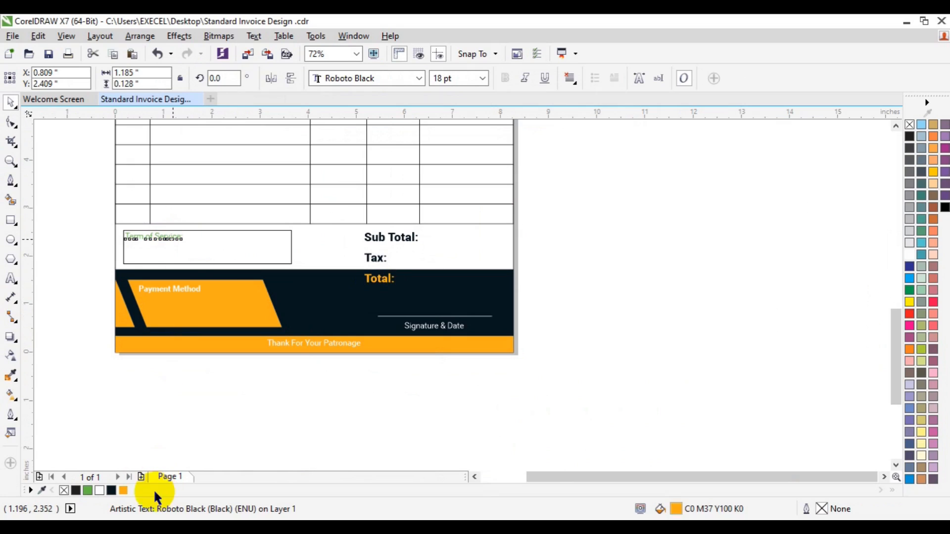
pyautogui.click(126, 491)
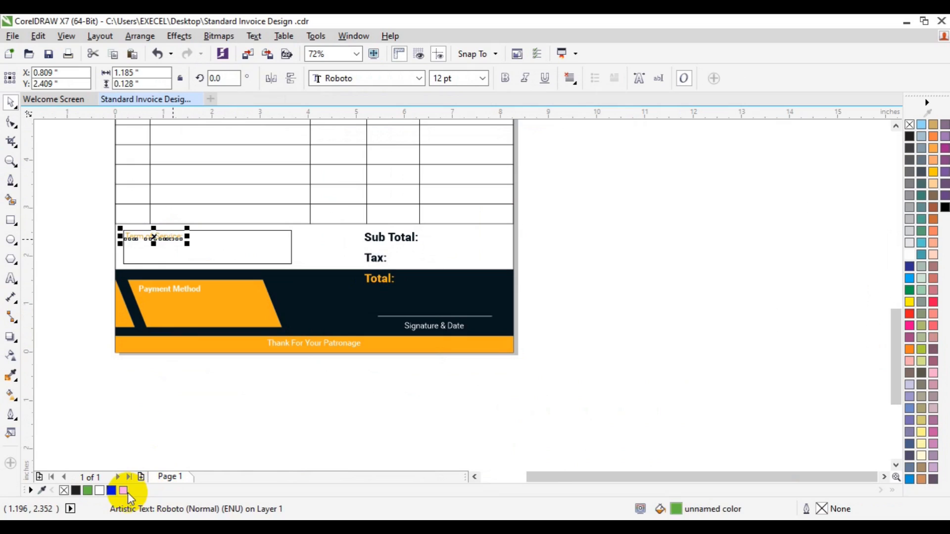
pyautogui.click(664, 290)
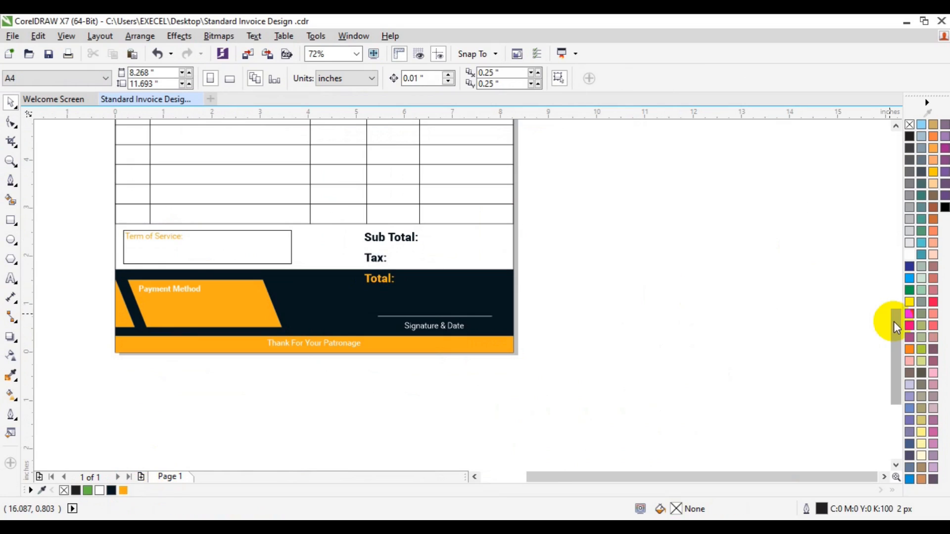
# Zoom out to review the whole recolored invoice page
pyautogui.moveTo(897, 326); pyautogui.dragTo(874, 223)
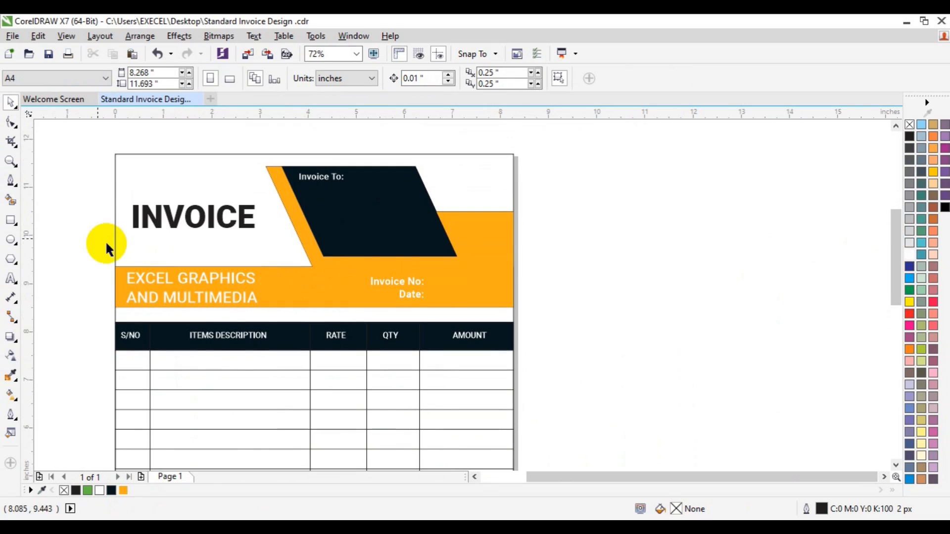
pyautogui.click(11, 163)
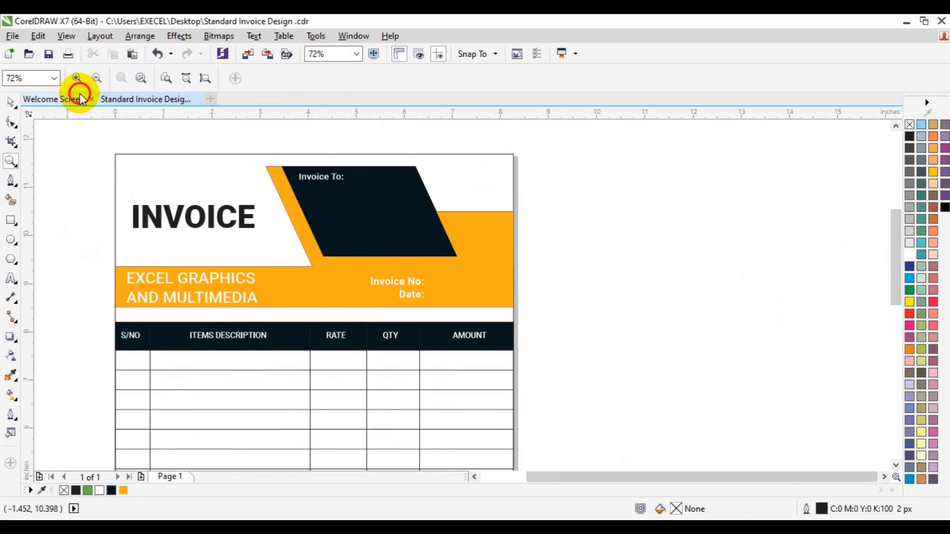
pyautogui.click(96, 78)
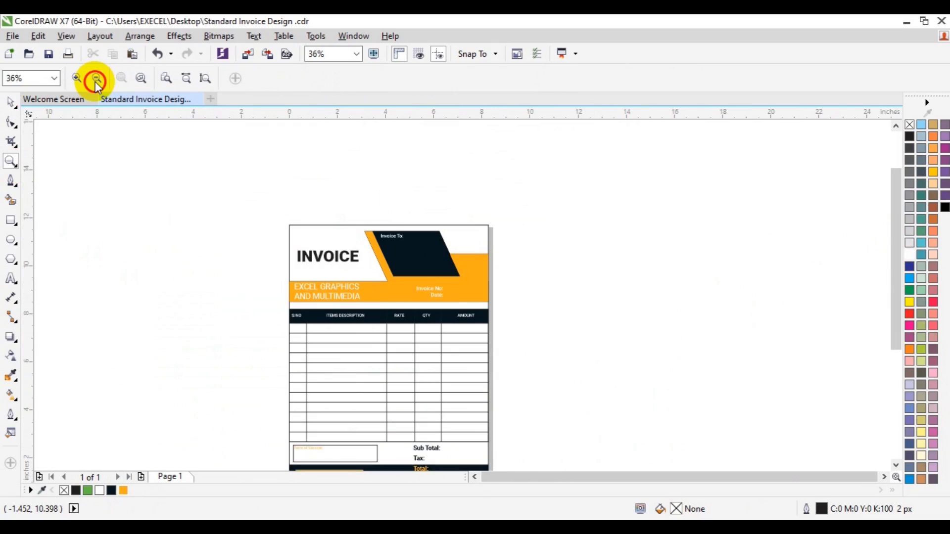
pyautogui.click(12, 102)
pyautogui.click(638, 268)
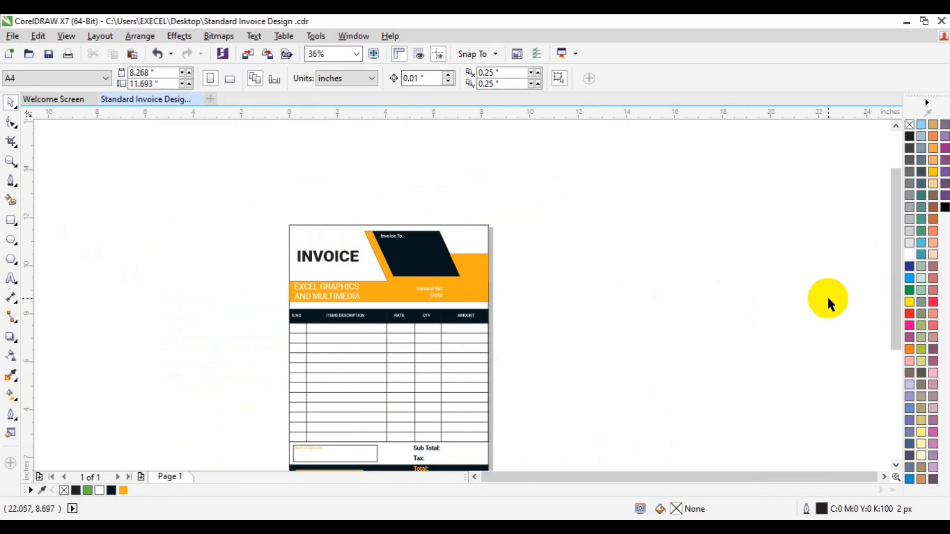
pyautogui.moveTo(891, 313); pyautogui.dragTo(896, 349)
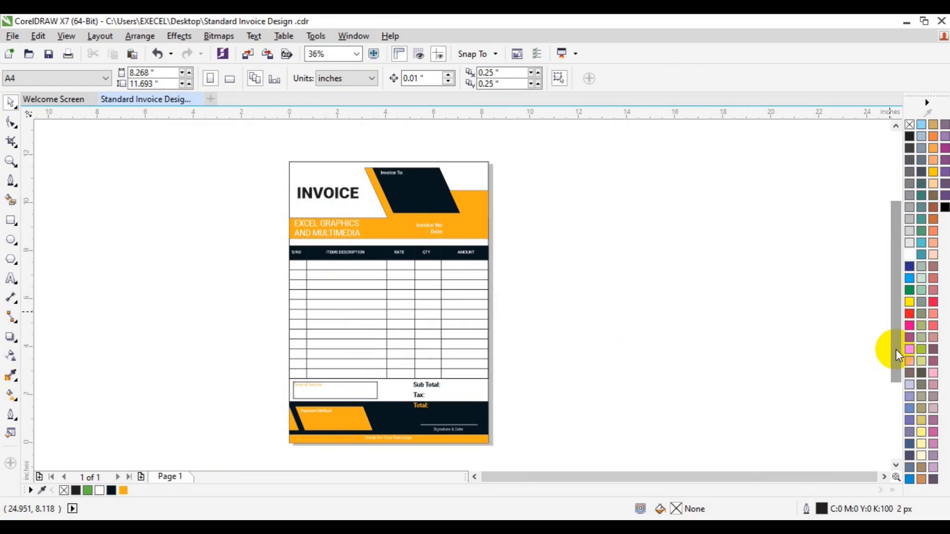